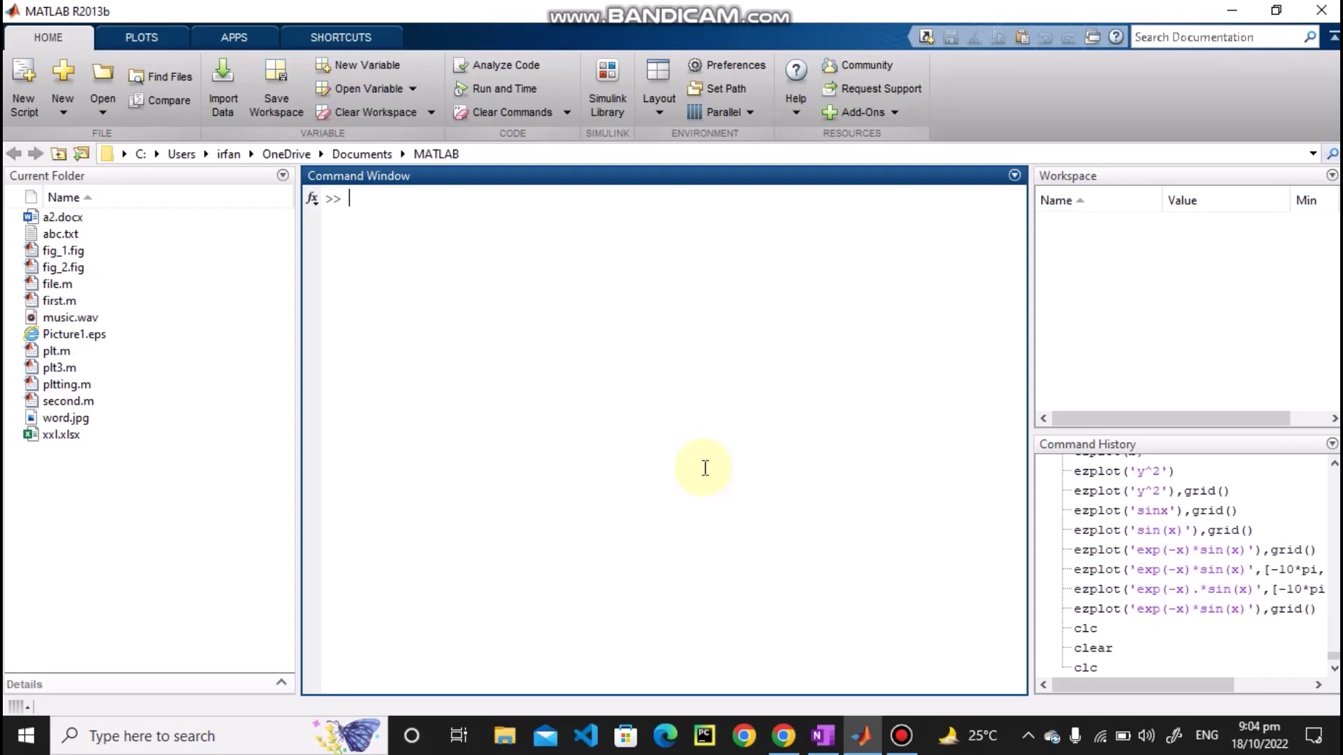
- Define t = 0:0.001:1 and compute y = sin(t)
{"action": "type", "text": "t="}
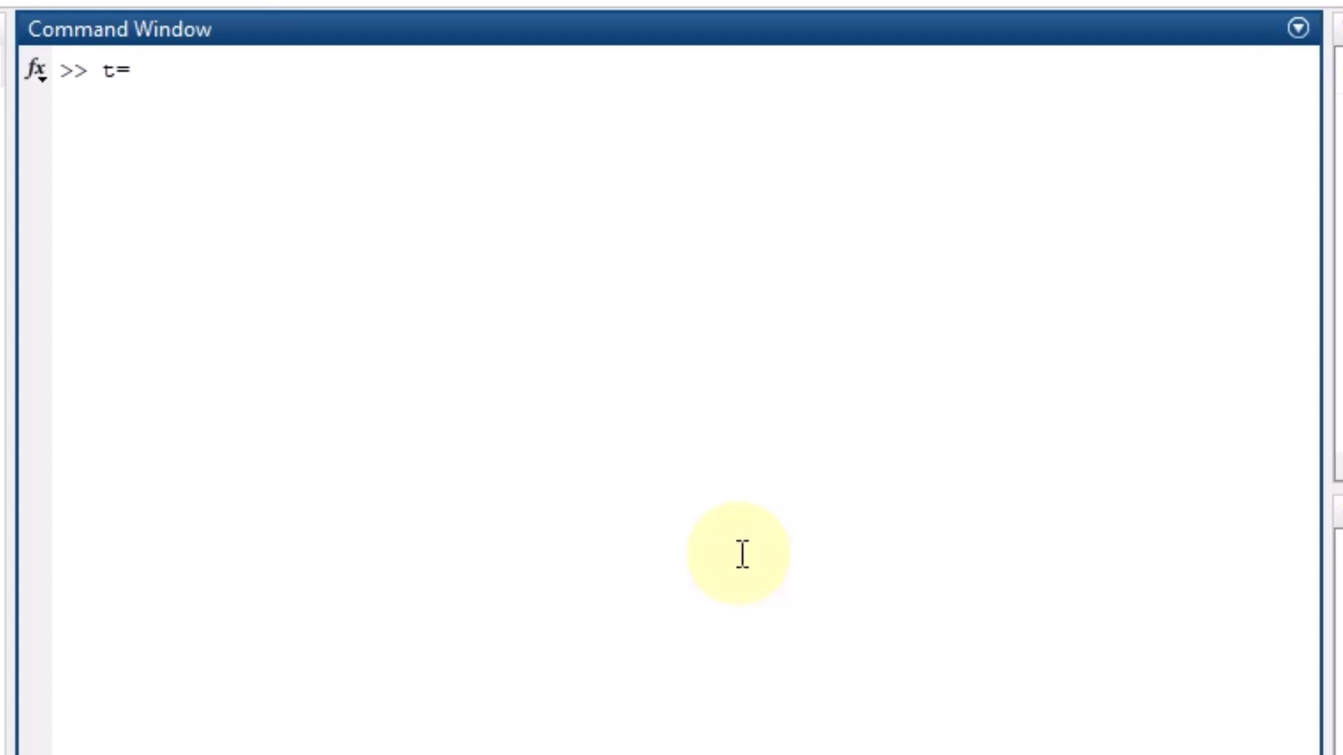
{"action": "type", "text": "0:0.001:1"}
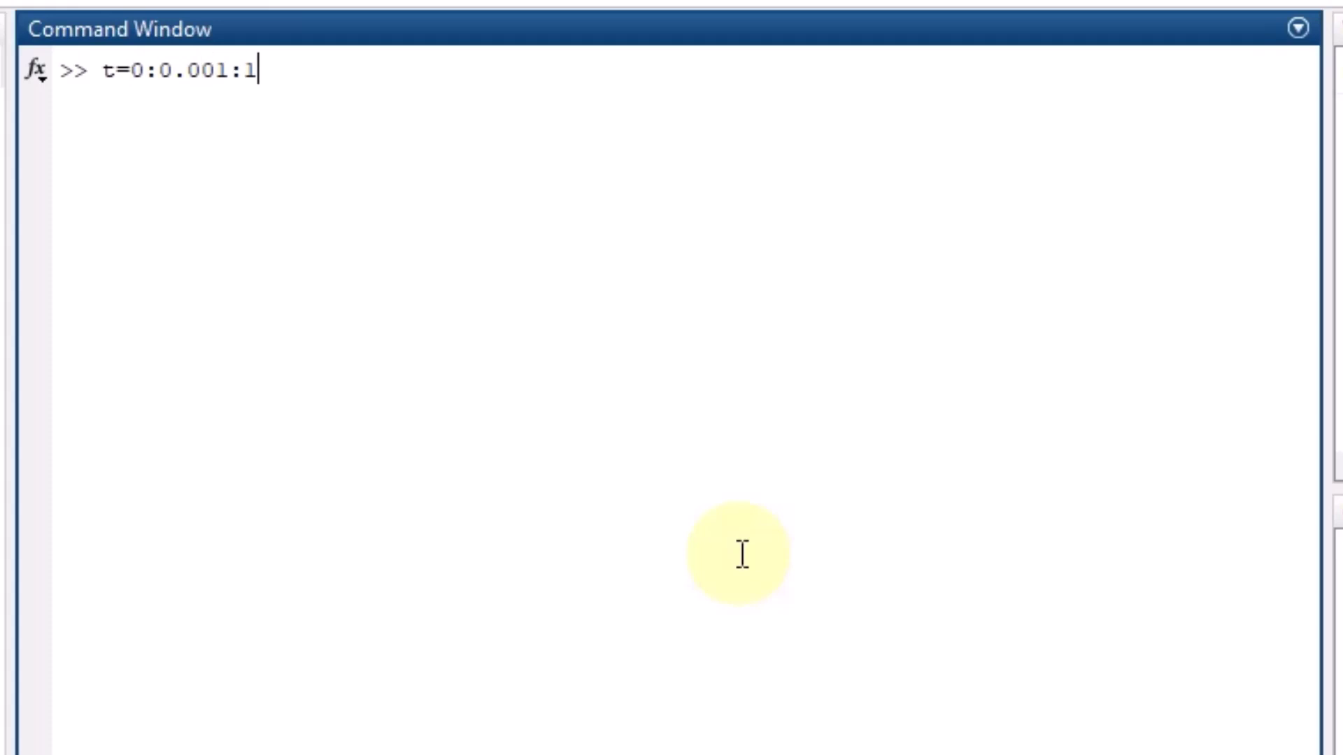
{"action": "type", "text": ";"}
{"action": "key", "text": "Return"}
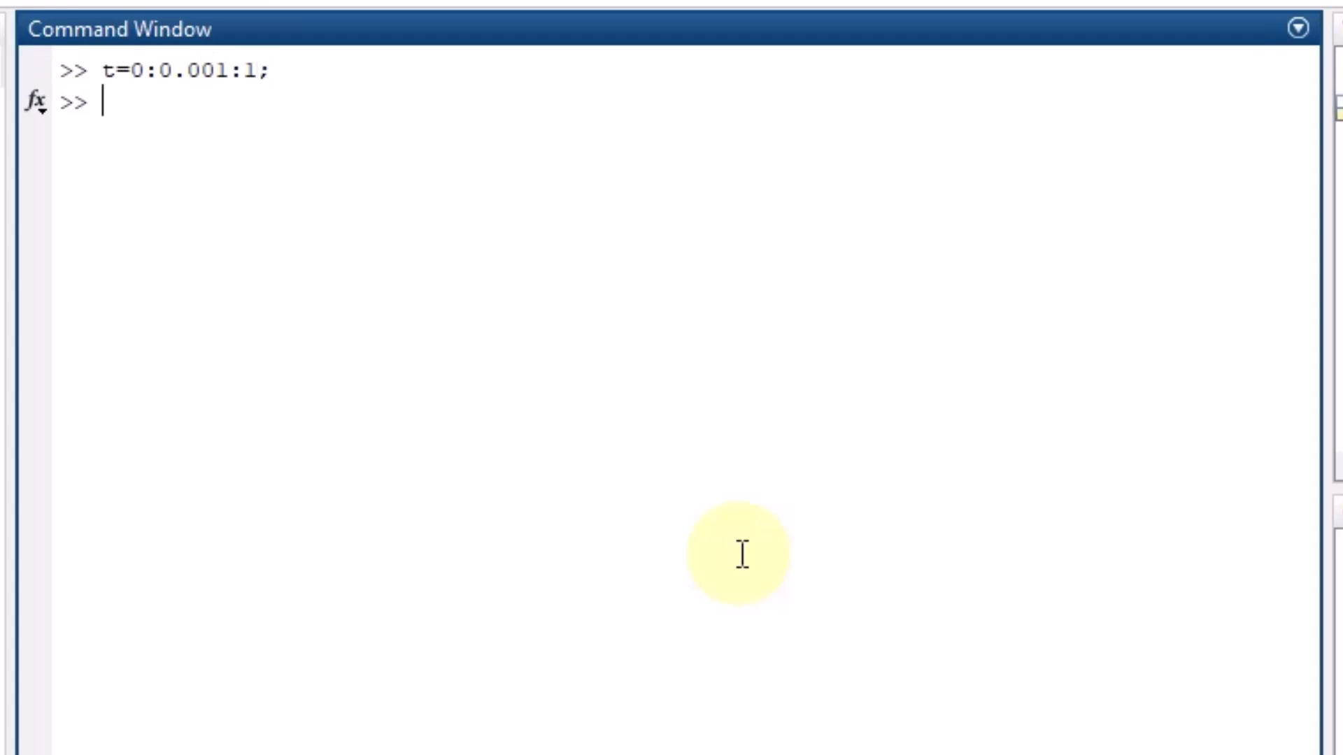
{"action": "type", "text": "y=sin(t)"}
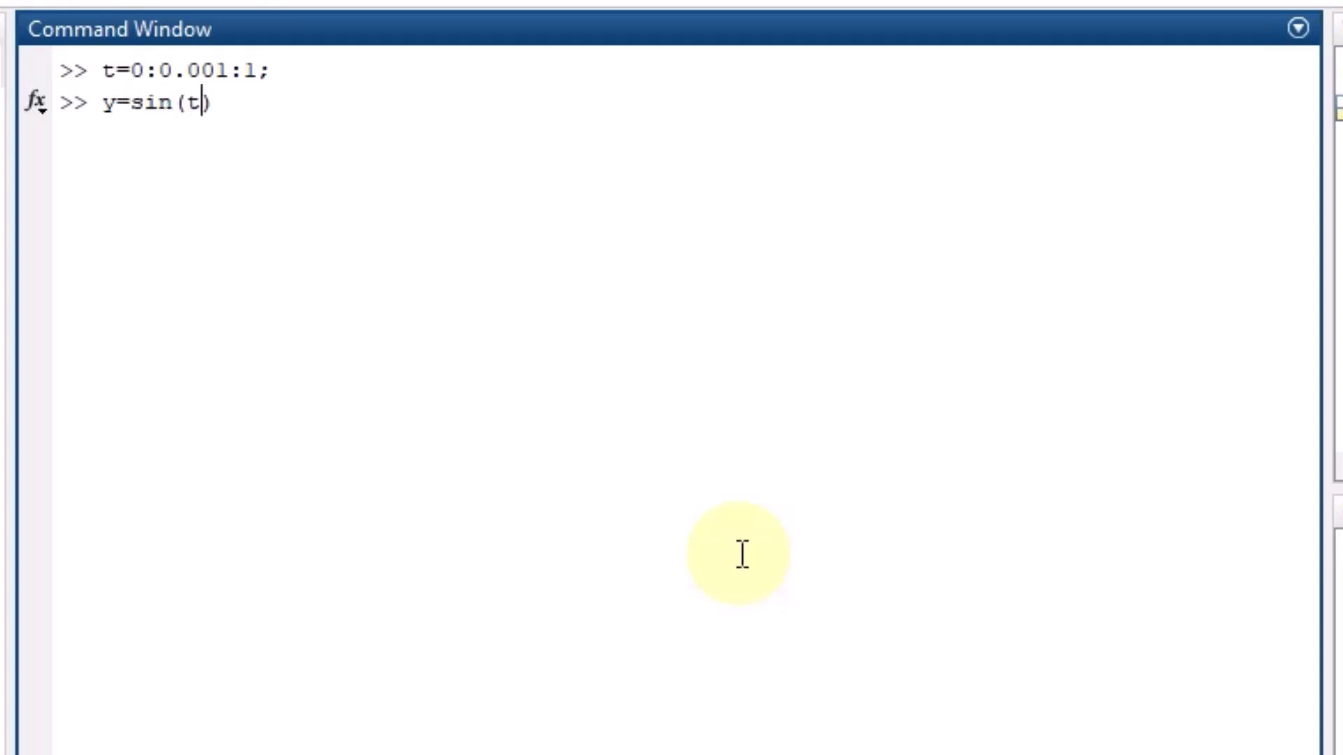
{"action": "type", "text": ";"}
{"action": "key", "text": "Return"}
- Plot y against t, then close the sine figure
{"action": "type", "text": "plot"}
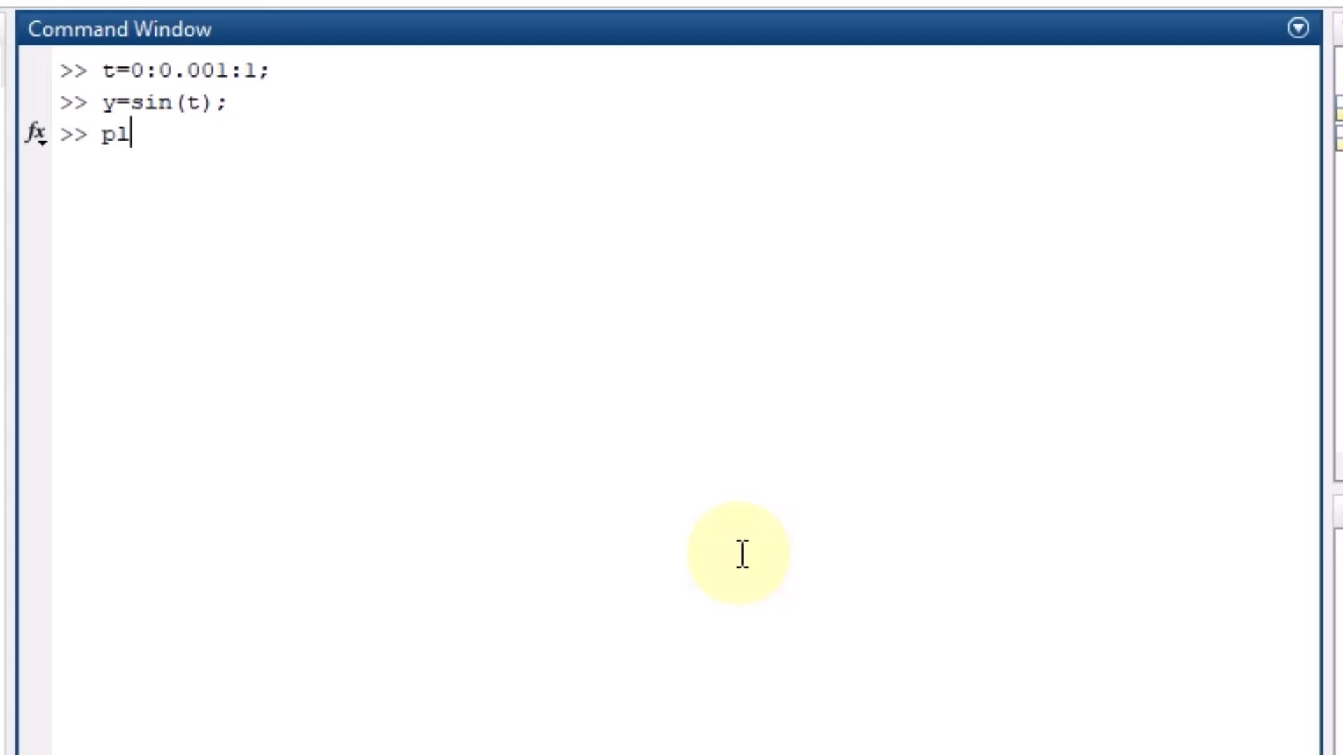
{"action": "type", "text": "(t)"}
{"action": "type", "text": ",y"}
{"action": "key", "text": "Return"}
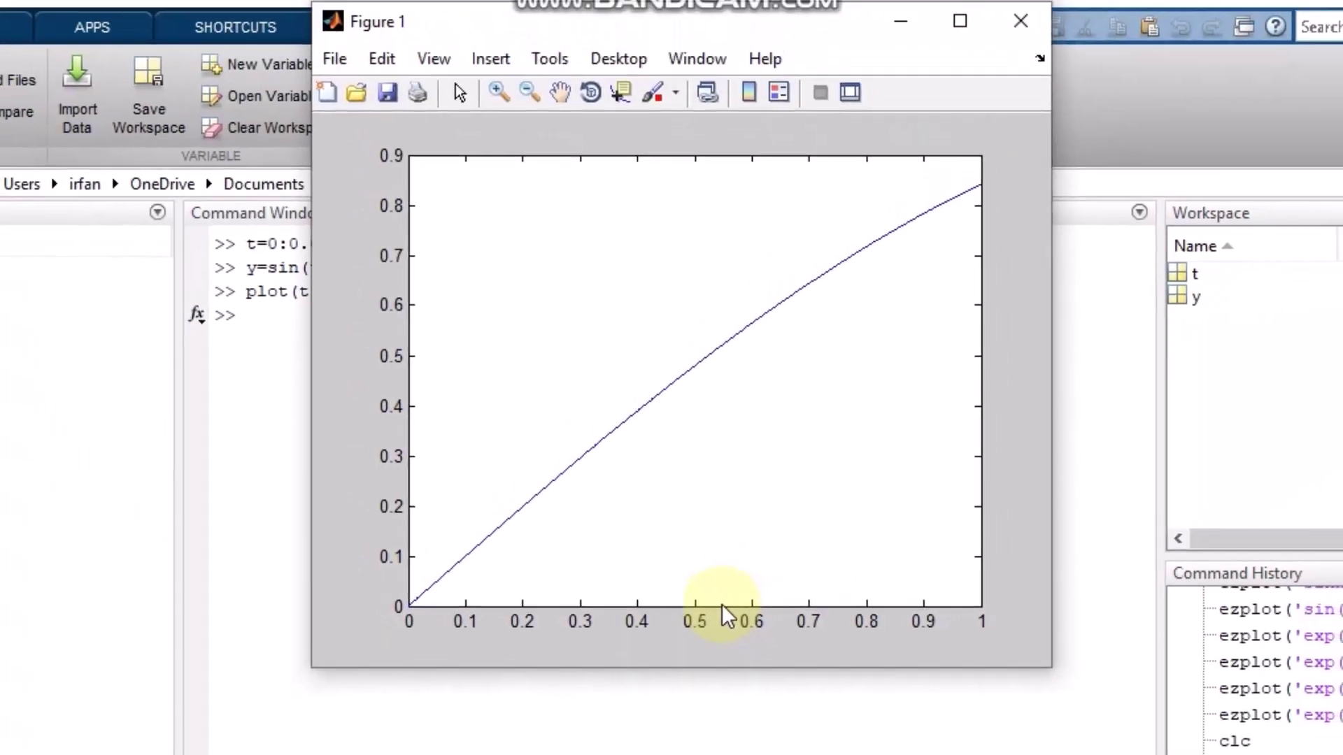
{"action": "left_click", "coordinate": [1010, 42]}
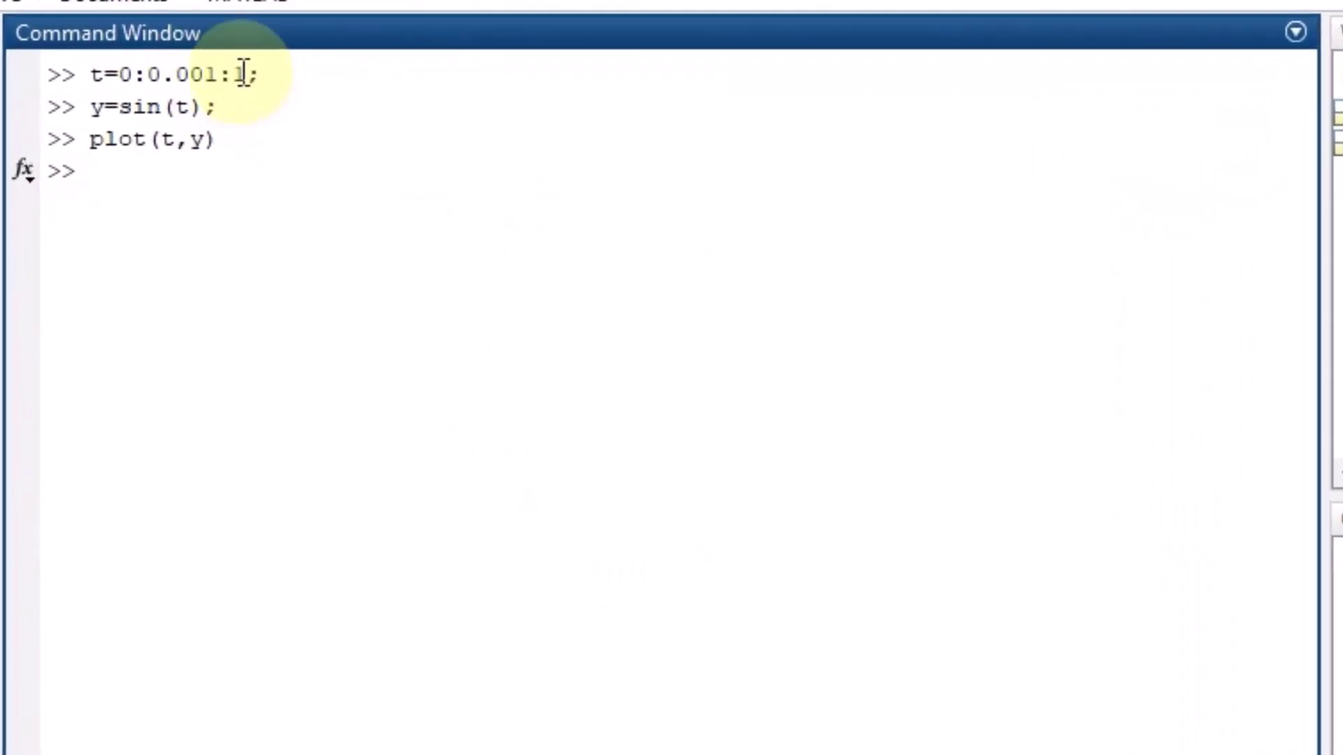
- Extend t to 0:0.001:10 and rerun plot(t,y), which raises the length-mismatch error
{"action": "left_click", "coordinate": [363, 248]}
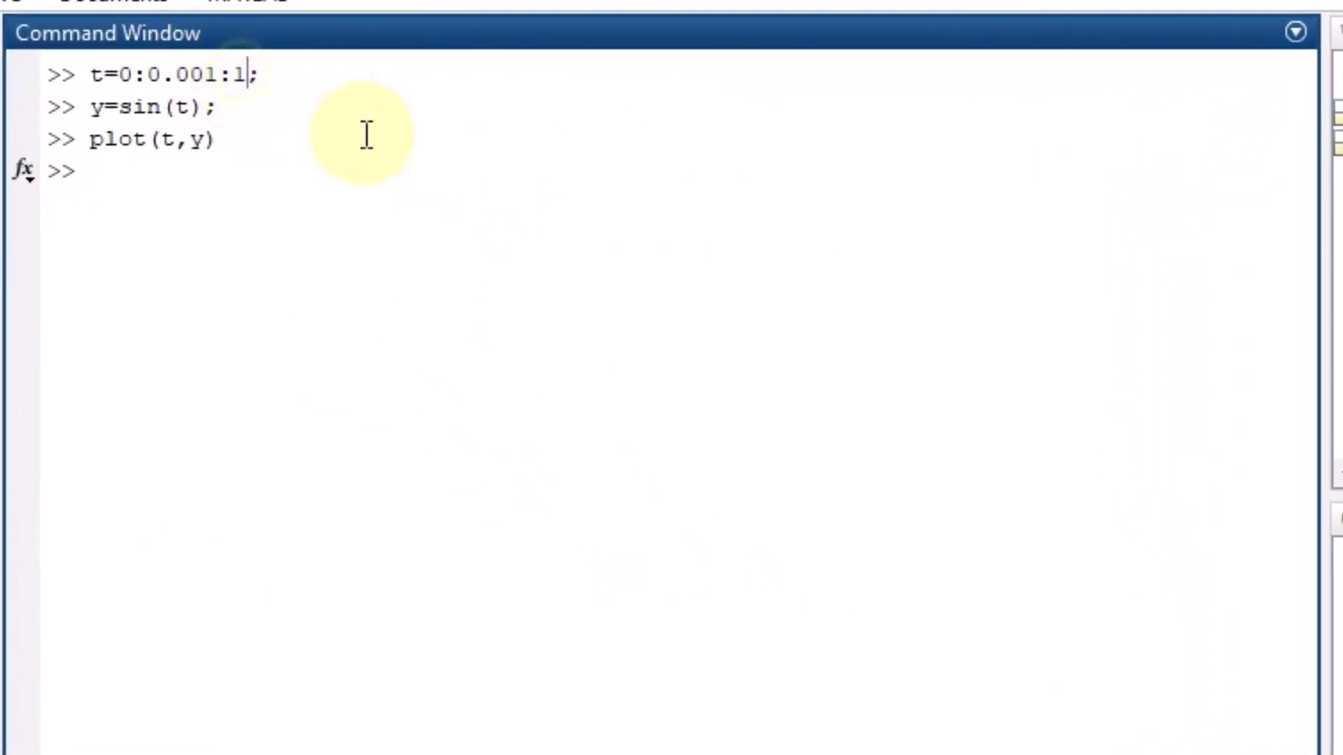
{"action": "type", "text": "0"}
{"action": "key", "text": "Up"}
{"action": "key", "text": "Up"}
{"action": "key", "text": "Up"}
{"action": "key", "text": "Left"}
{"action": "type", "text": "0"}
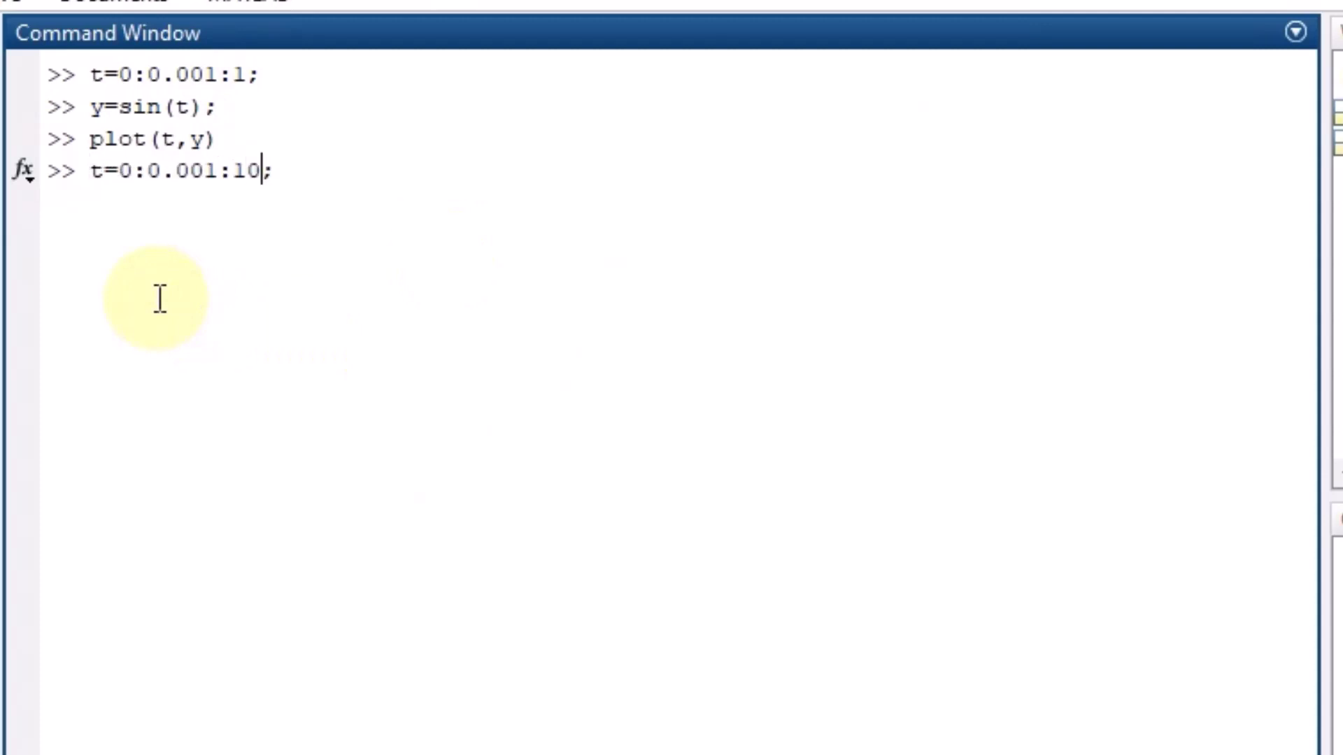
{"action": "key", "text": "Return"}
{"action": "key", "text": "Up"}
{"action": "key", "text": "Up"}
{"action": "key", "text": "Return"}
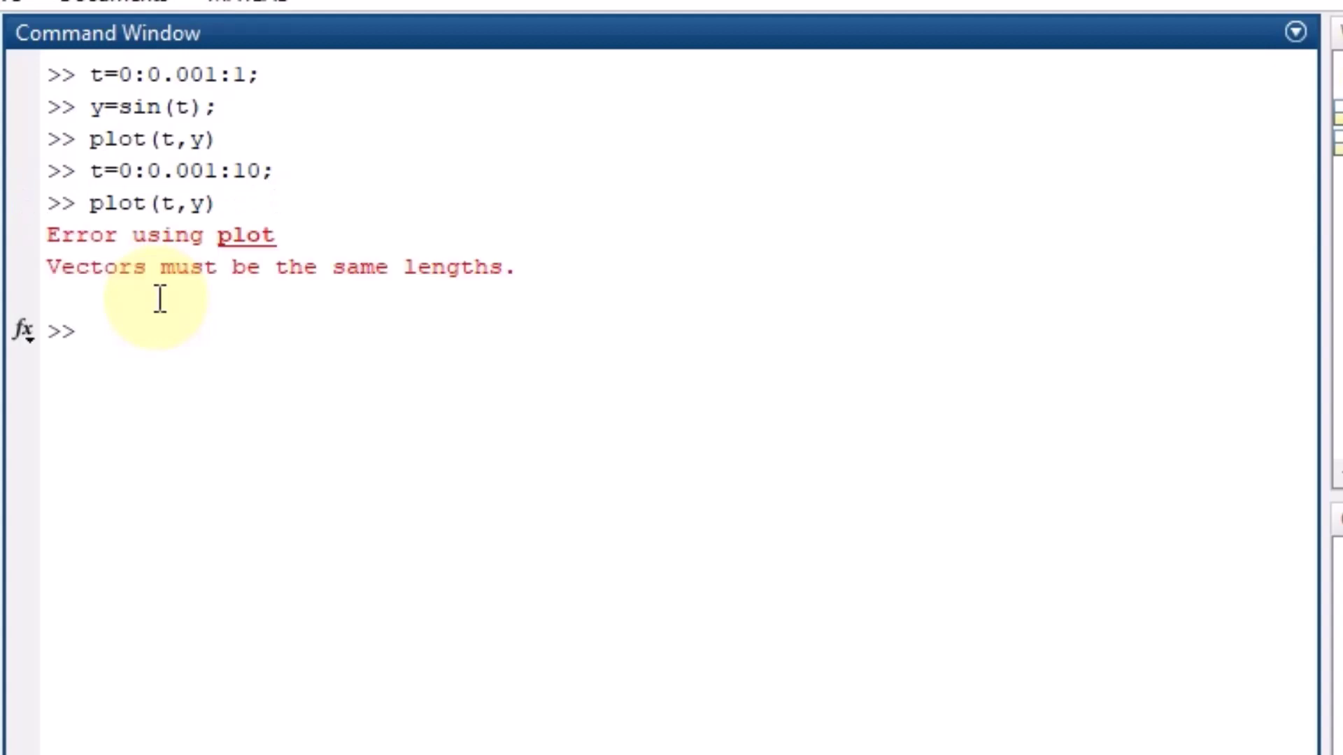
- Recompute y = sin(t), plot the sine over 0 to 10, and close the figure
{"action": "key", "text": "Up"}
{"action": "key", "text": "Up"}
{"action": "key", "text": "Up"}
{"action": "key", "text": "Up"}
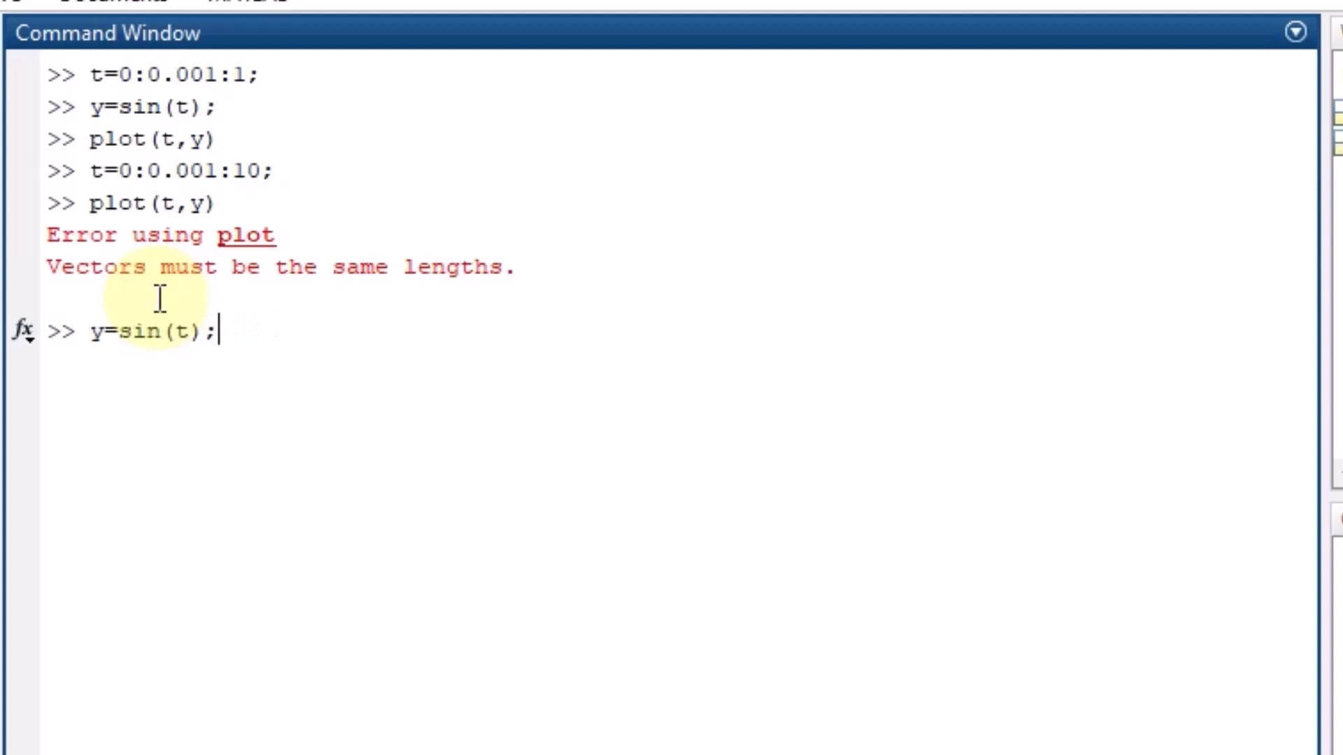
{"action": "key", "text": "Return"}
{"action": "key", "text": "Up"}
{"action": "key", "text": "Up"}
{"action": "key", "text": "Return"}
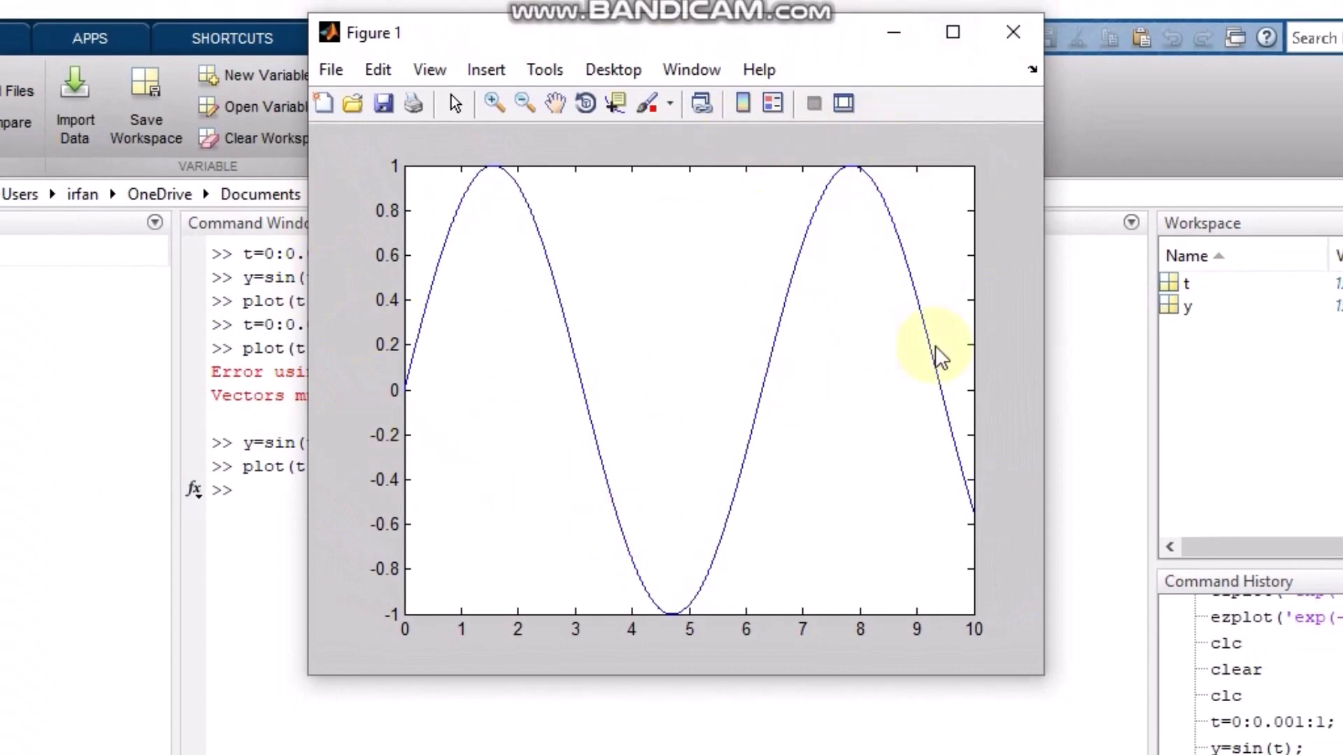
{"action": "left_click", "coordinate": [1012, 51]}
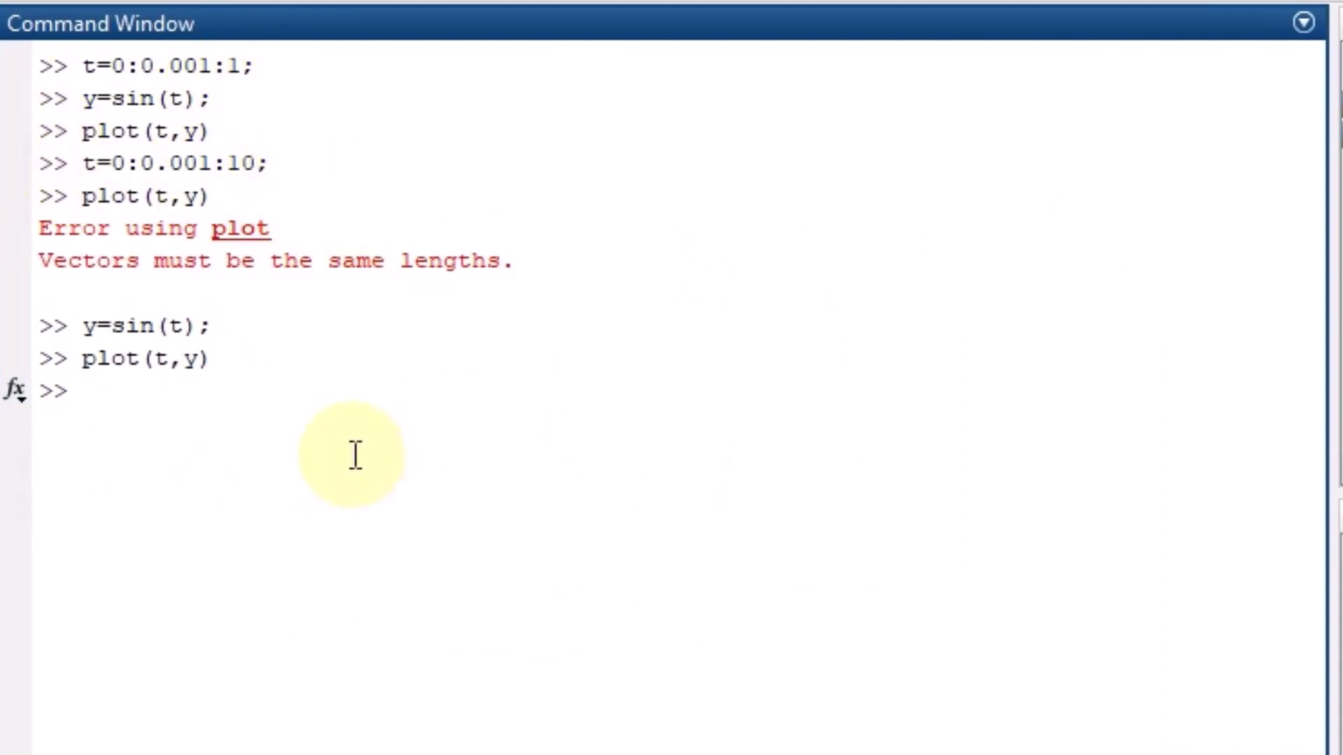
- Clear the Command Window with clc, plot ezplot('sin(x)'), then close its figure
{"action": "type", "text": "clc"}
{"action": "key", "text": "Return"}
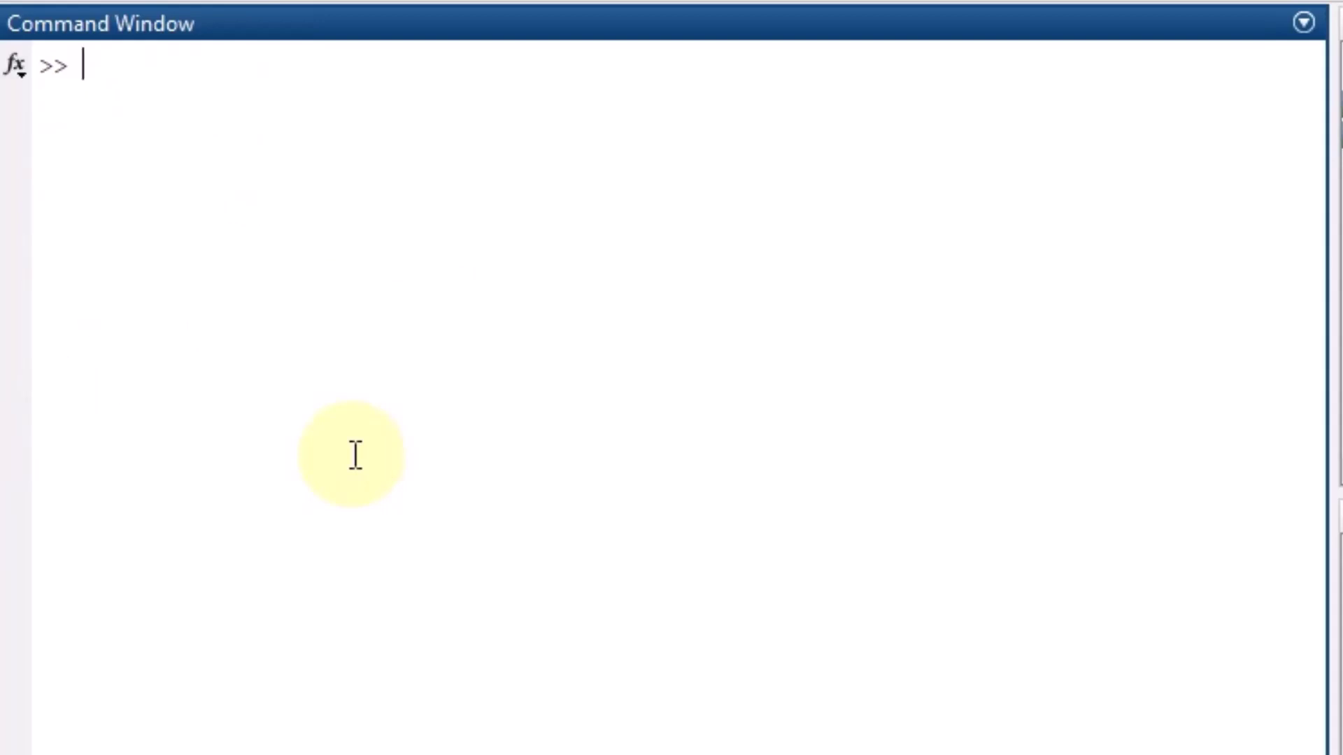
{"action": "type", "text": "ezplot()"}
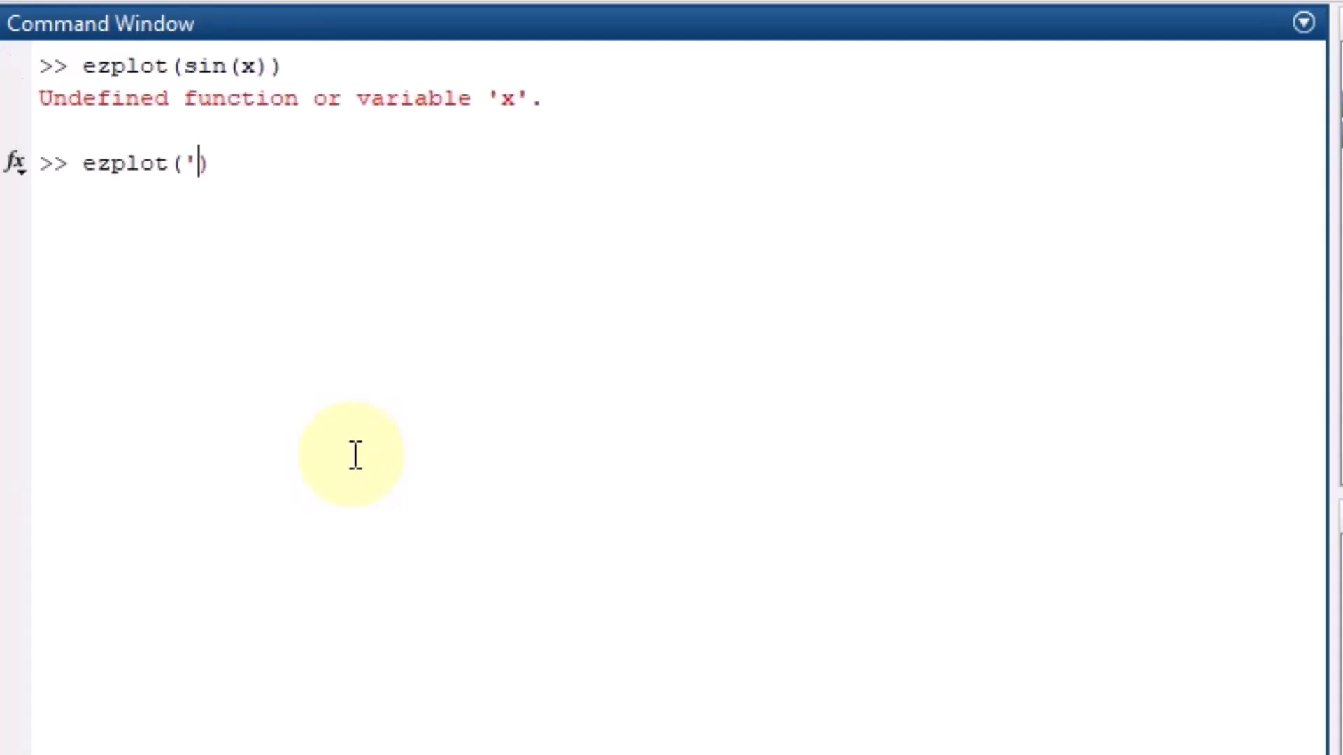
{"action": "type", "text": "'sin()"}
{"action": "key", "text": "Left"}
{"action": "type", "text": "x"}
{"action": "key", "text": "Return"}
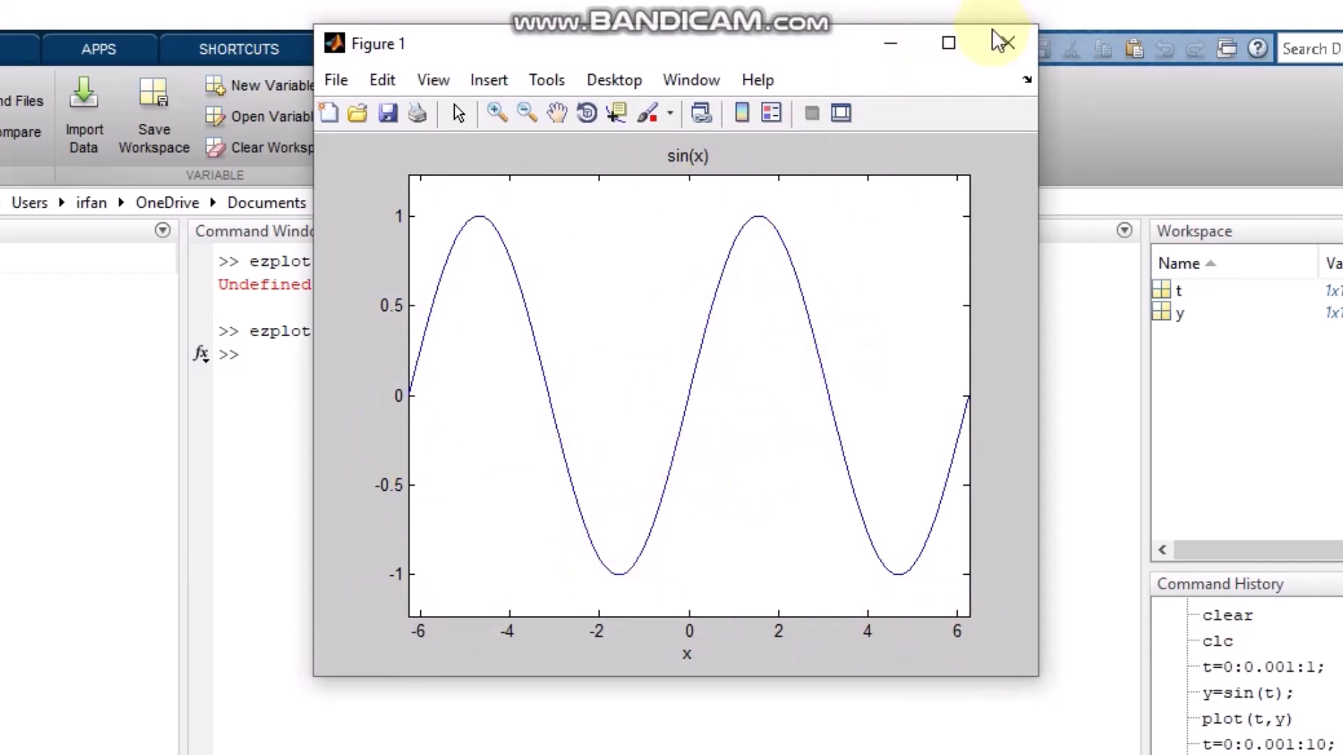
{"action": "left_click", "coordinate": [1008, 43]}
{"action": "key", "text": "Up"}
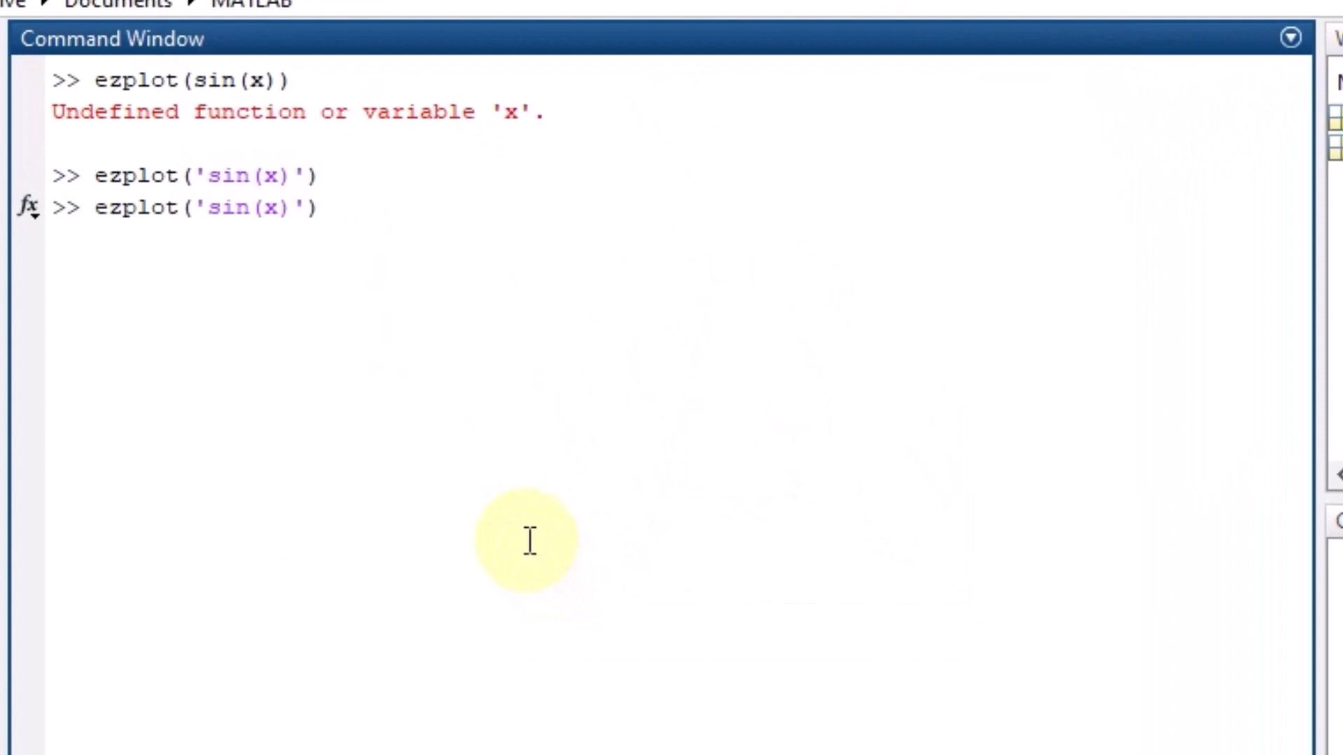
- Change the recalled ezplot command to ezplot('tanh(x)'), run it, then close the figure
{"action": "key", "text": "Left"}
{"action": "key", "text": "Left"}
{"action": "key", "text": "Right"}
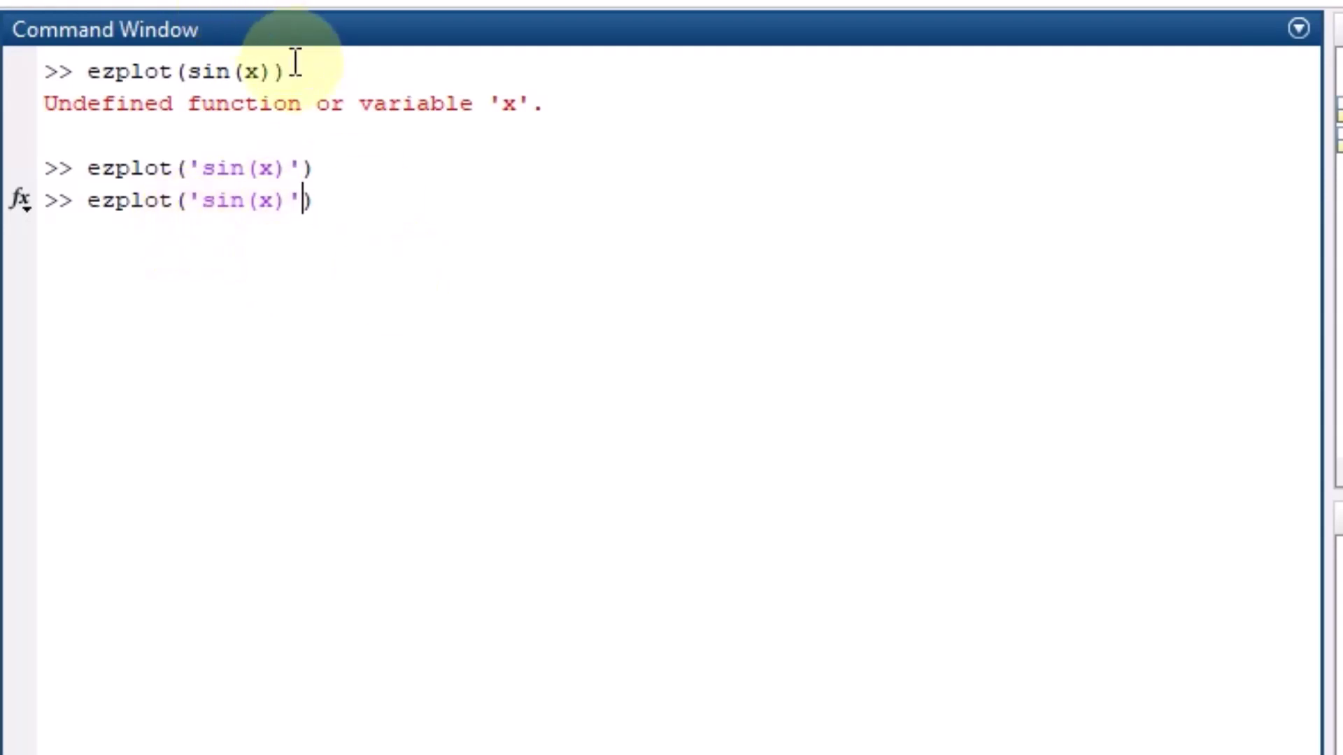
{"action": "left_click_drag", "start_coordinate": [287, 71], "coordinate": [74, 71]}
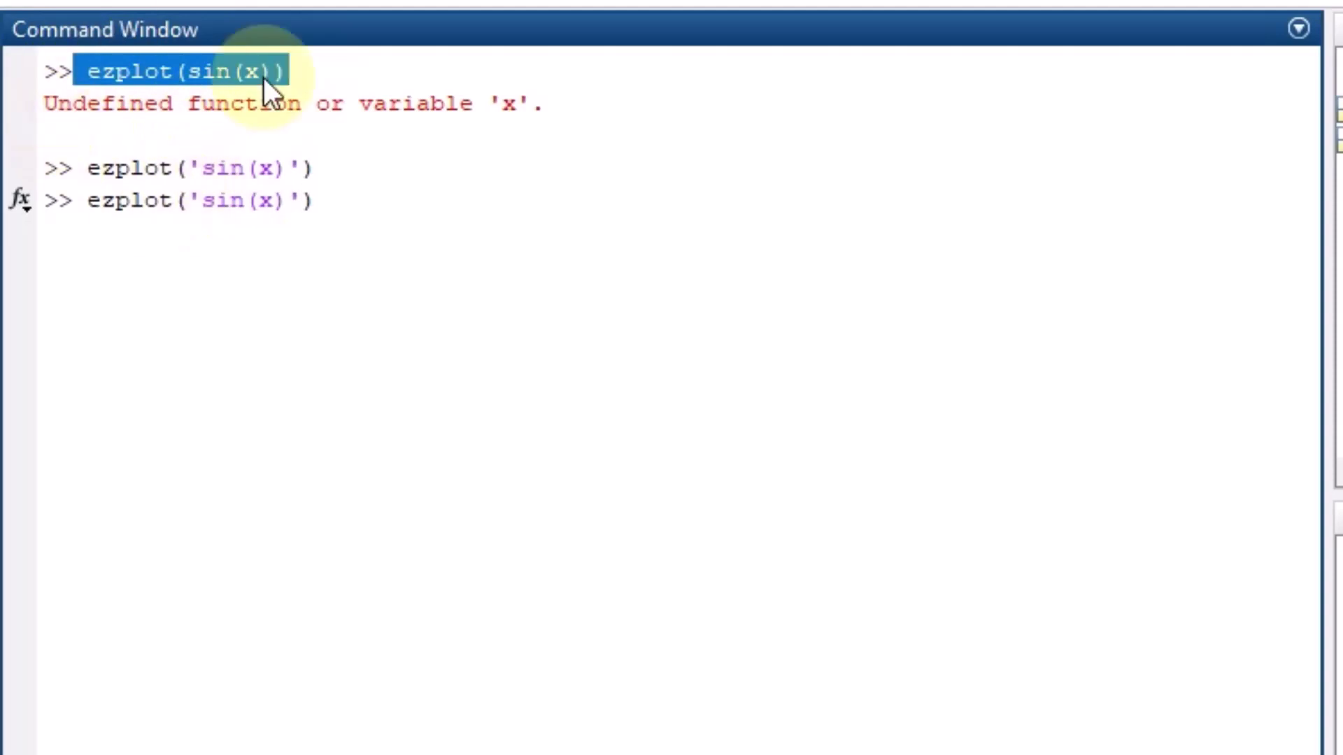
{"action": "left_click", "coordinate": [602, 98]}
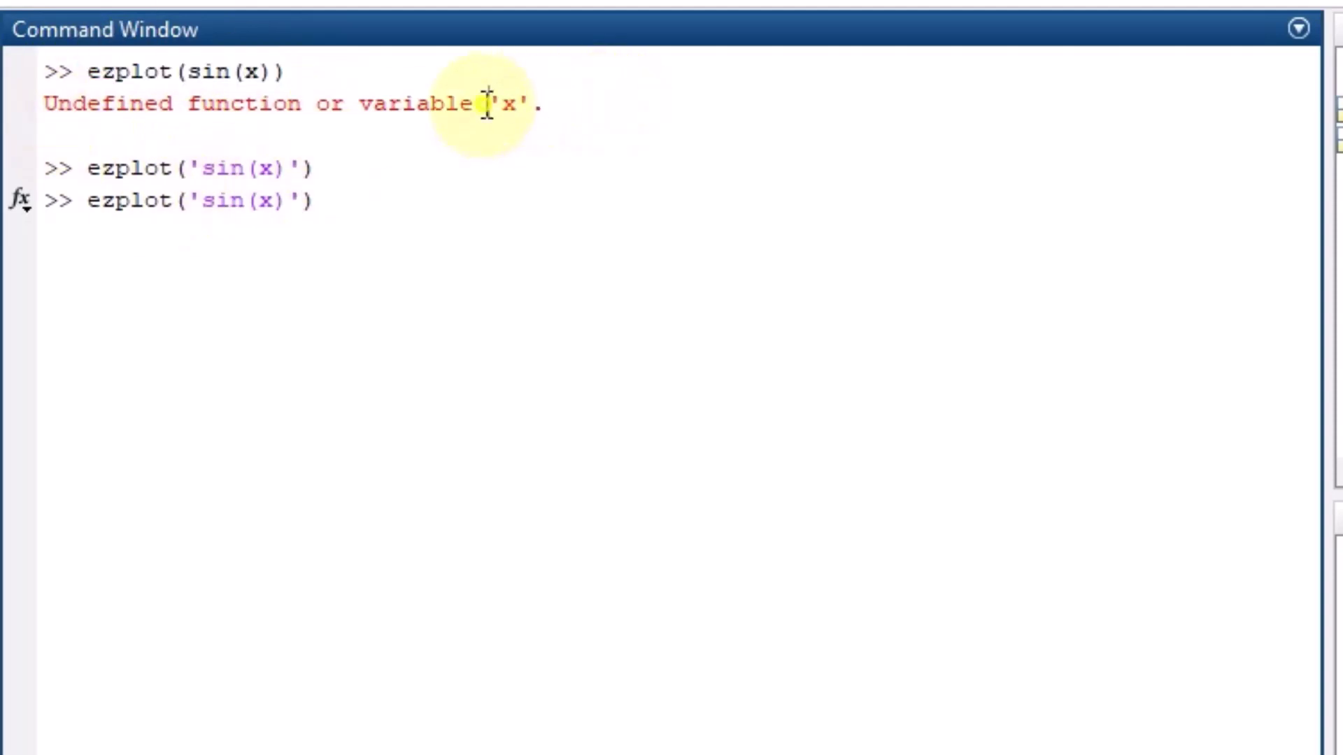
{"action": "left_click_drag", "start_coordinate": [489, 104], "coordinate": [553, 113]}
{"action": "left_click", "coordinate": [496, 168]}
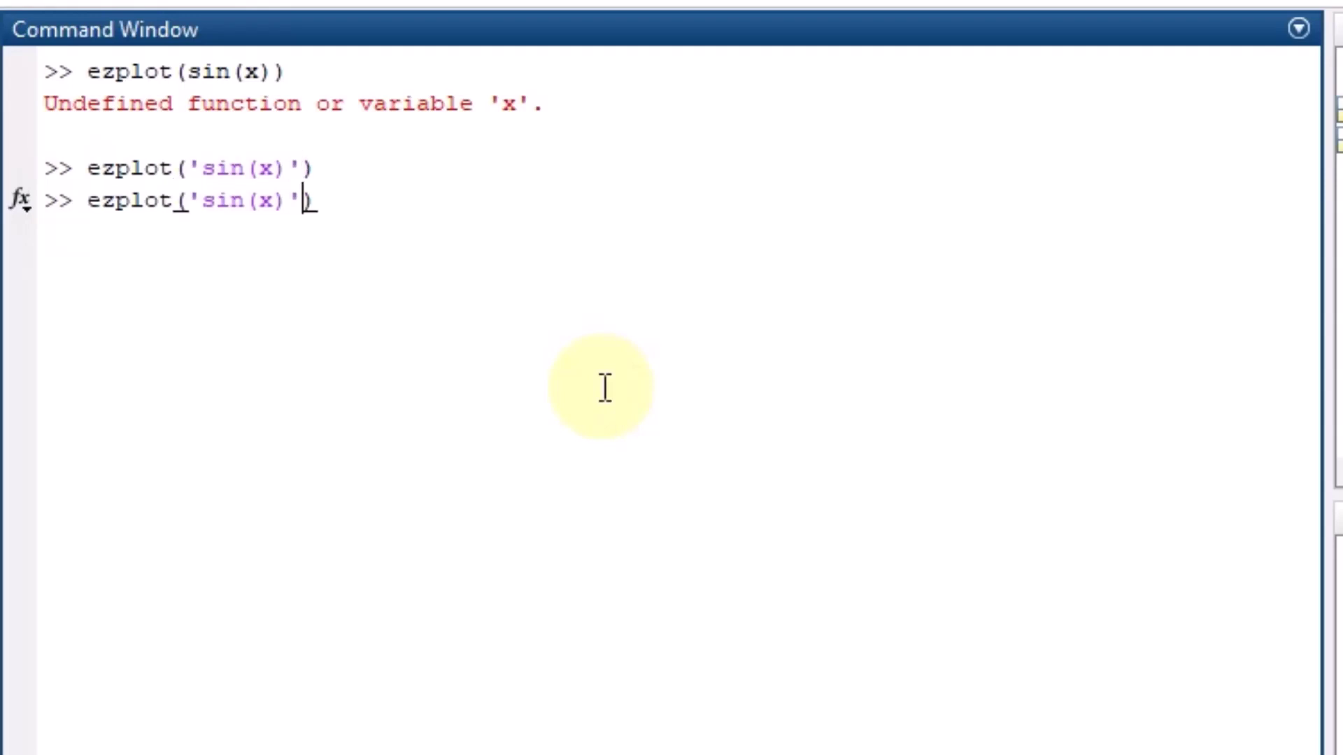
{"action": "key", "text": "Left"}
{"action": "key", "text": "BackSpace"}
{"action": "key", "text": "BackSpace"}
{"action": "key", "text": "BackSpace"}
{"action": "key", "text": "BackSpace"}
{"action": "key", "text": "BackSpace"}
{"action": "key", "text": "BackSpace"}
{"action": "type", "text": "tanh"}
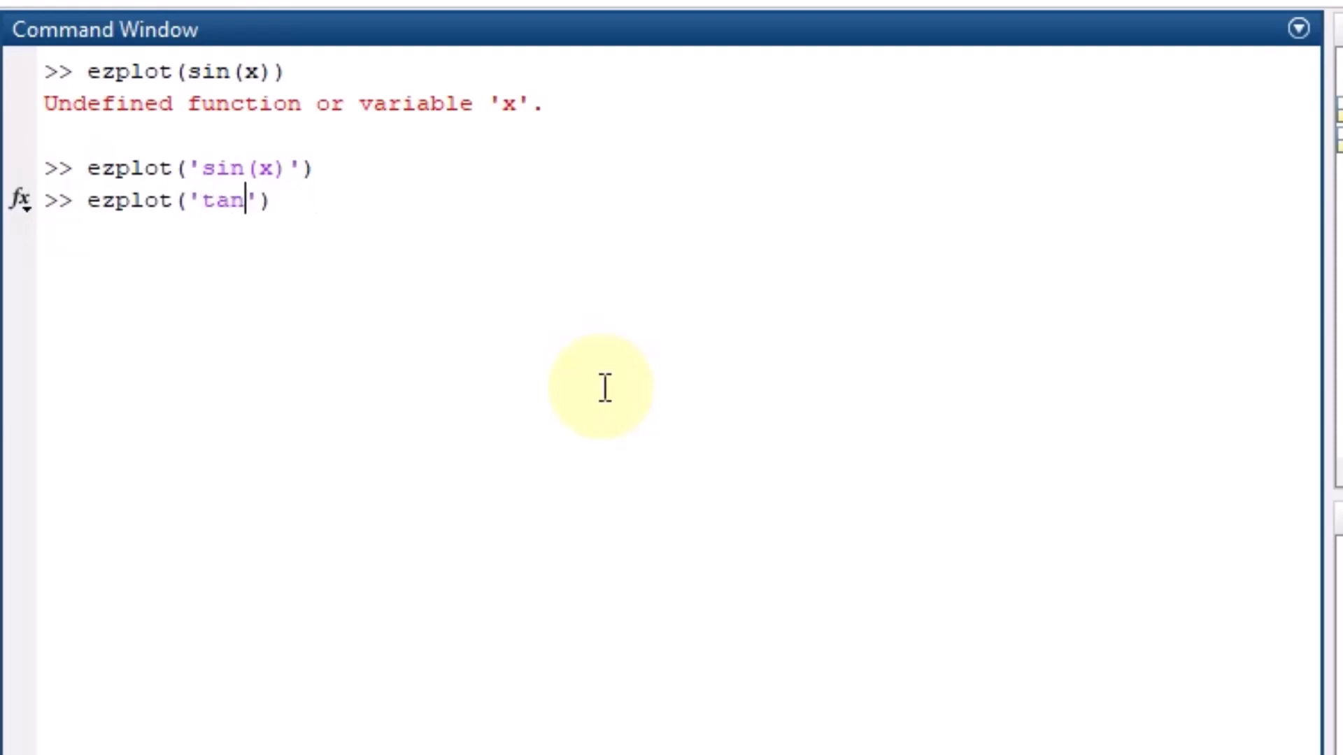
{"action": "type", "text": "(x)"}
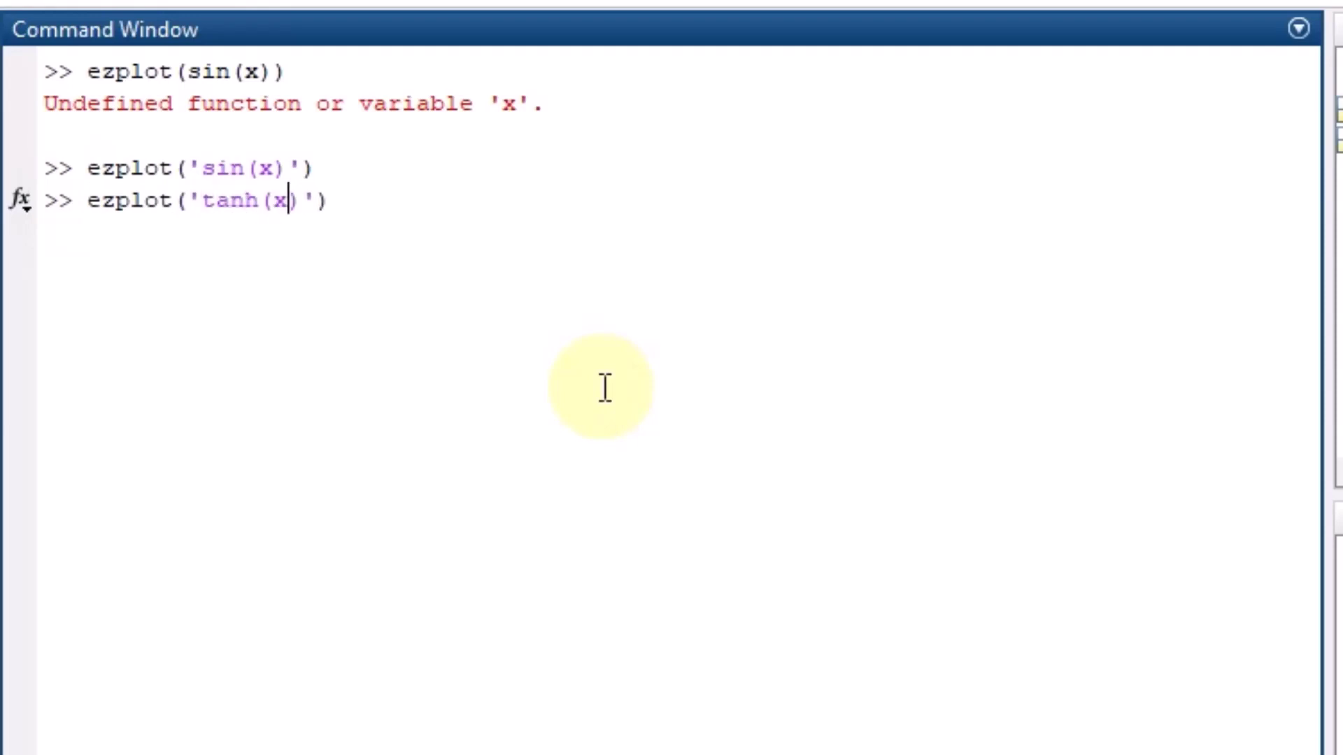
{"action": "key", "text": "Return"}
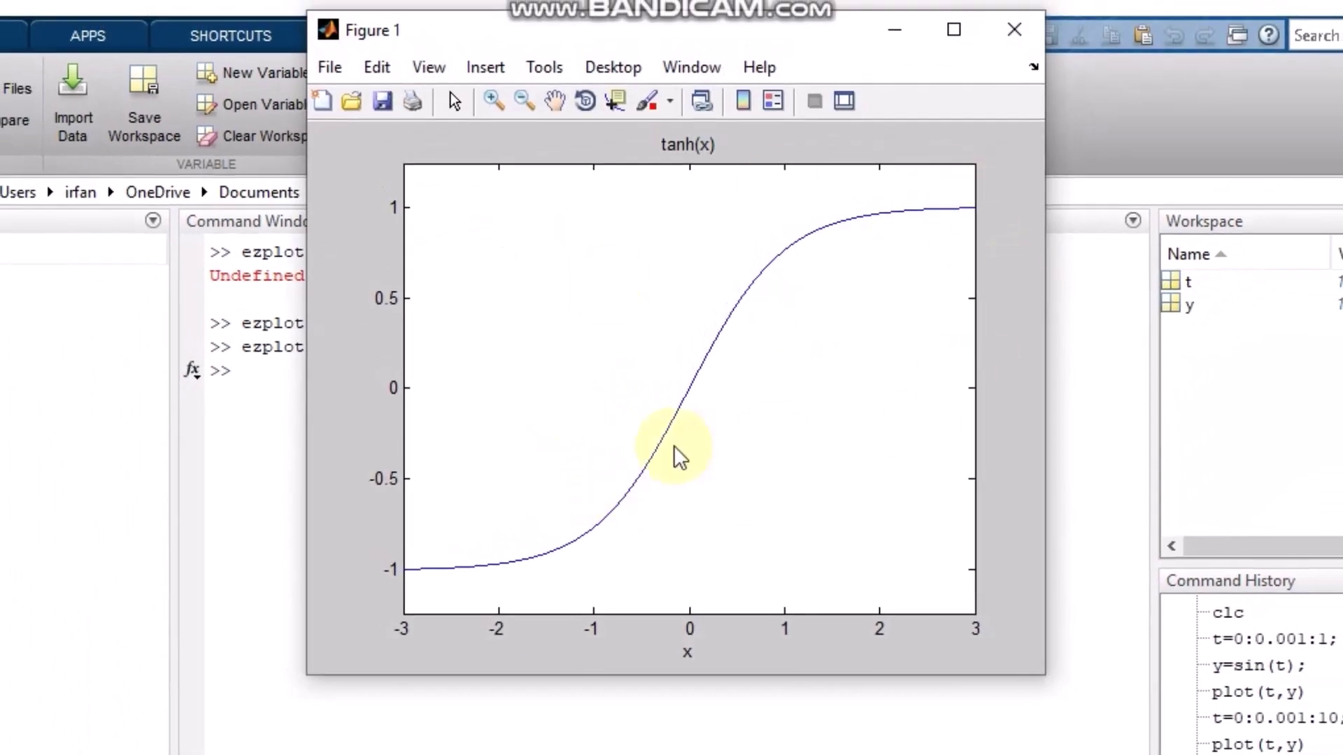
{"action": "left_click", "coordinate": [1026, 24]}
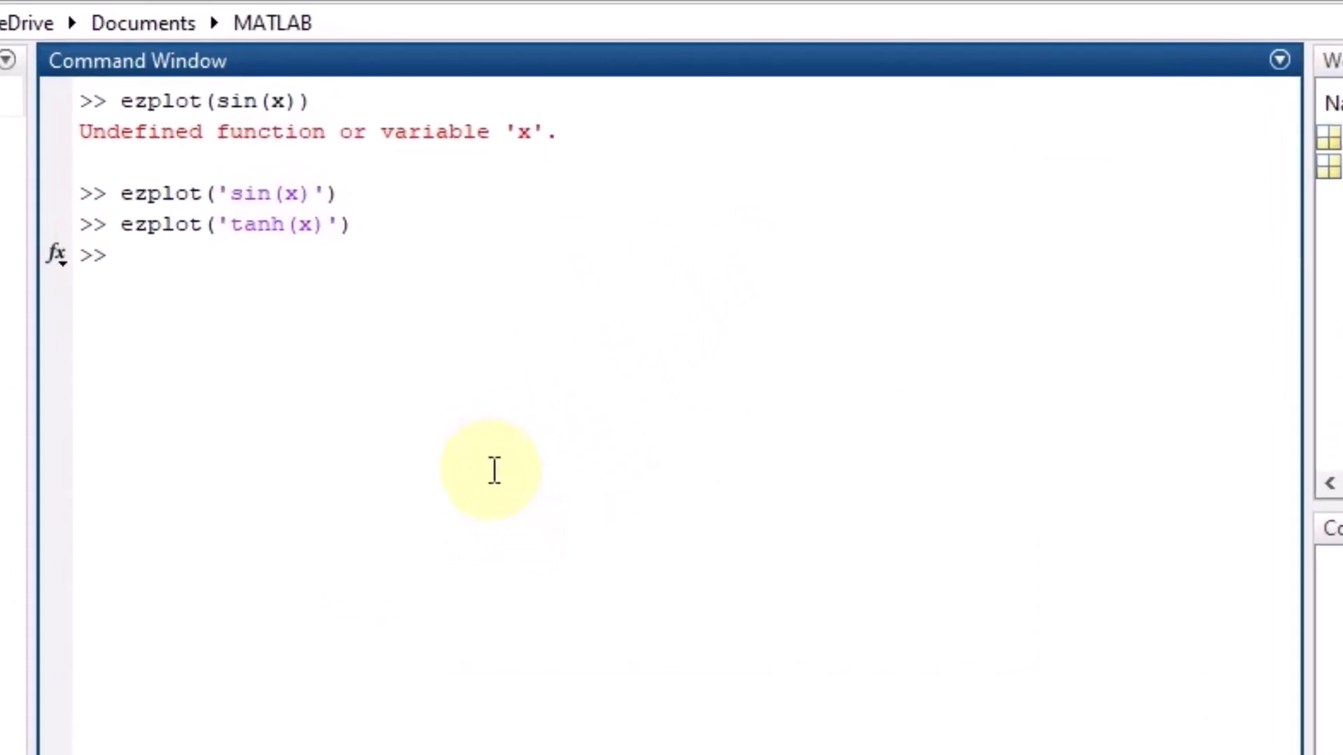
- Run ezplot('tanh(x)'),grid() to draw tanh with grid lines, then close the figure
{"action": "key", "text": "Up"}
{"action": "type", "text": ","}
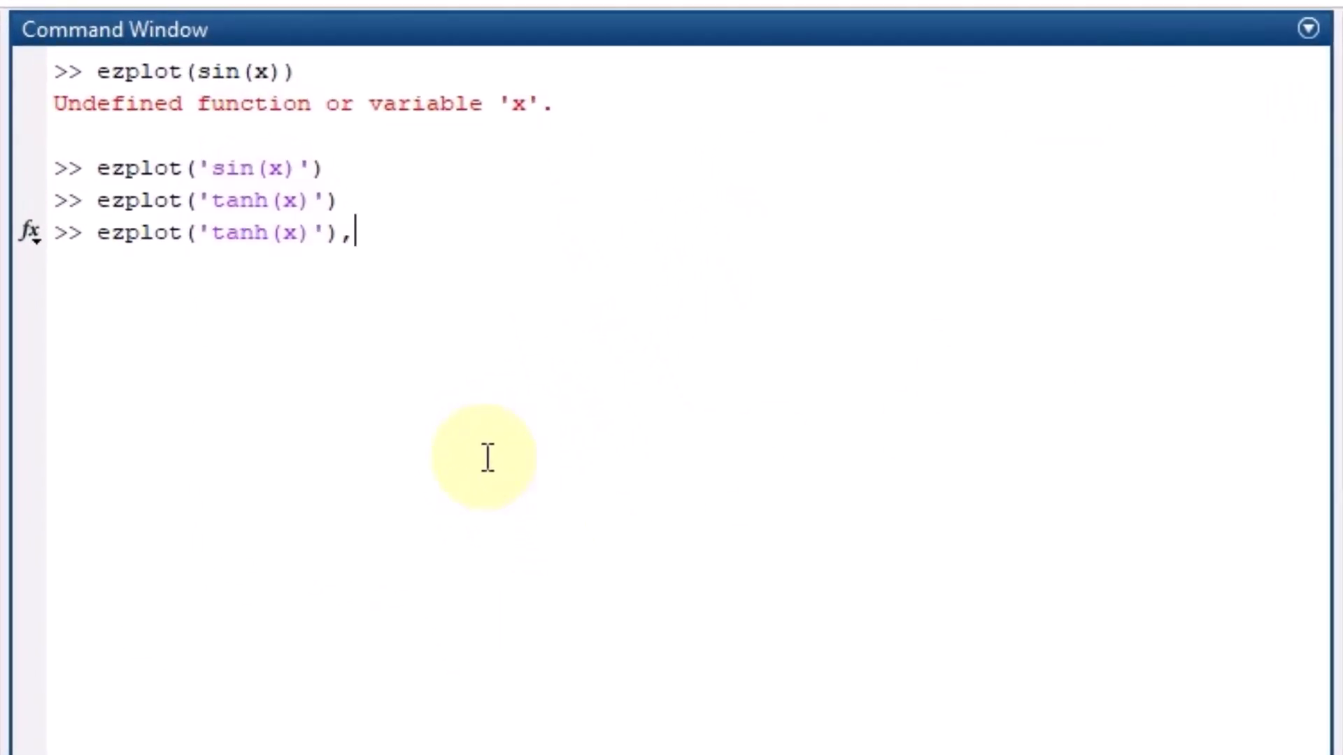
{"action": "type", "text": "grid()"}
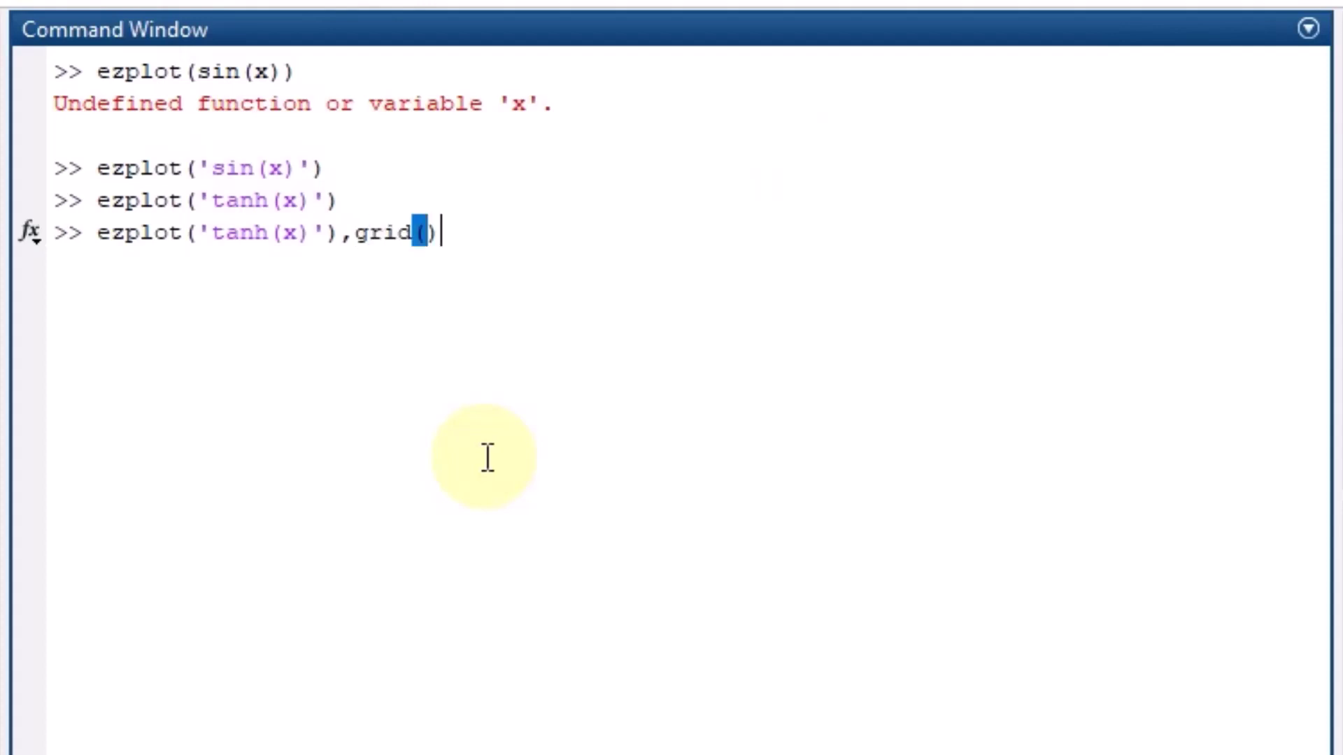
{"action": "type", "text": ".titl"}
{"action": "key", "text": "BackSpace"}
{"action": "key", "text": "BackSpace"}
{"action": "key", "text": "BackSpace"}
{"action": "key", "text": "BackSpace"}
{"action": "key", "text": "BackSpace"}
{"action": "type", "text": ","}
{"action": "key", "text": "BackSpace"}
{"action": "key", "text": "Return"}
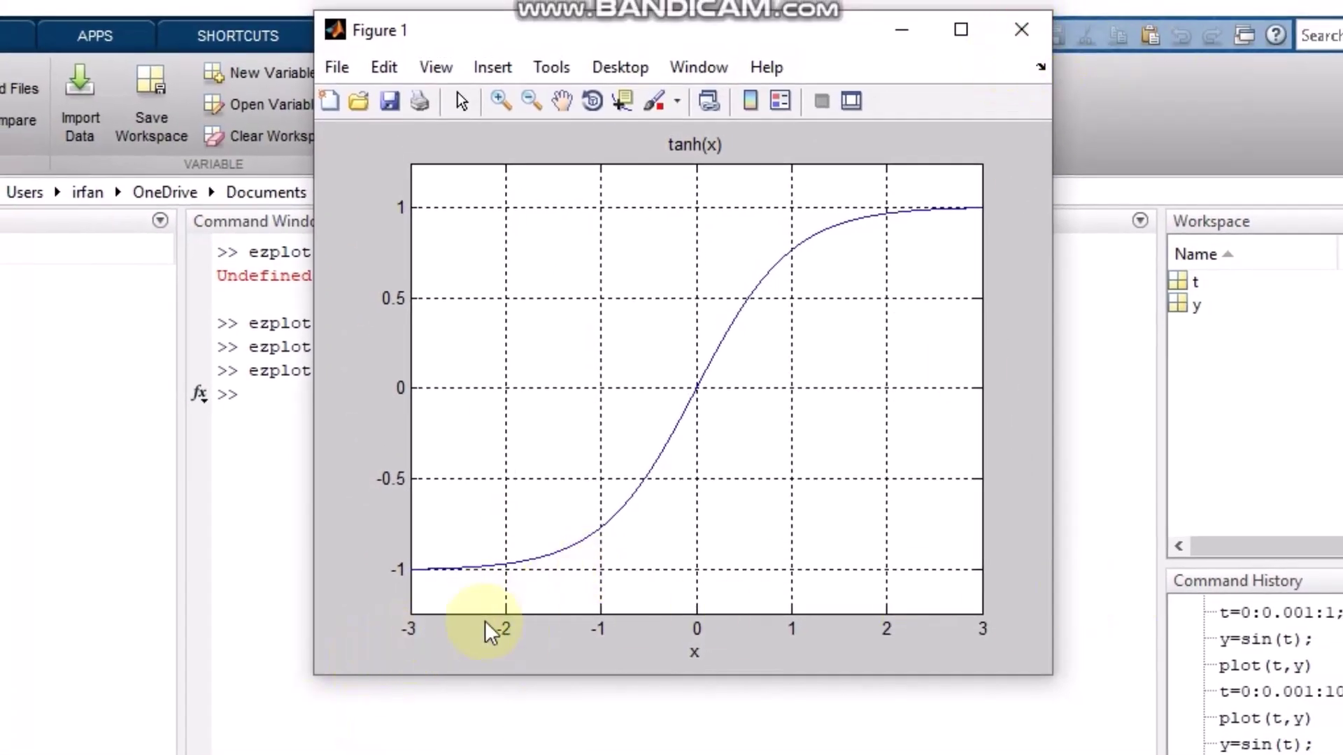
{"action": "left_click", "coordinate": [1008, 33]}
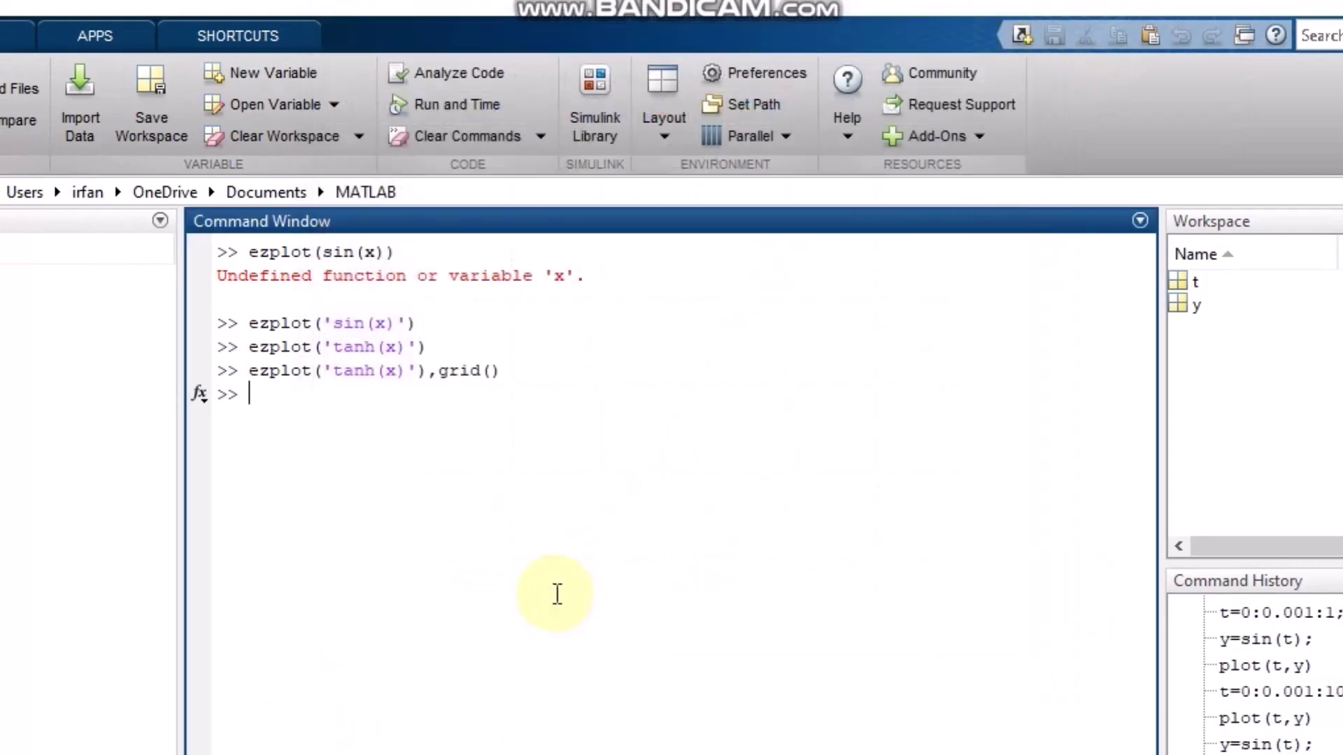
{"action": "key", "text": "Up"}
- Add the range [-5*pi,5*pi] to the gridded tanh(x) ezplot command and run it
{"action": "key", "text": "Left"}
{"action": "key", "text": "Left"}
{"action": "key", "text": "Left"}
{"action": "key", "text": "Left"}
{"action": "key", "text": "Left"}
{"action": "key", "text": "Left"}
{"action": "key", "text": "Left"}
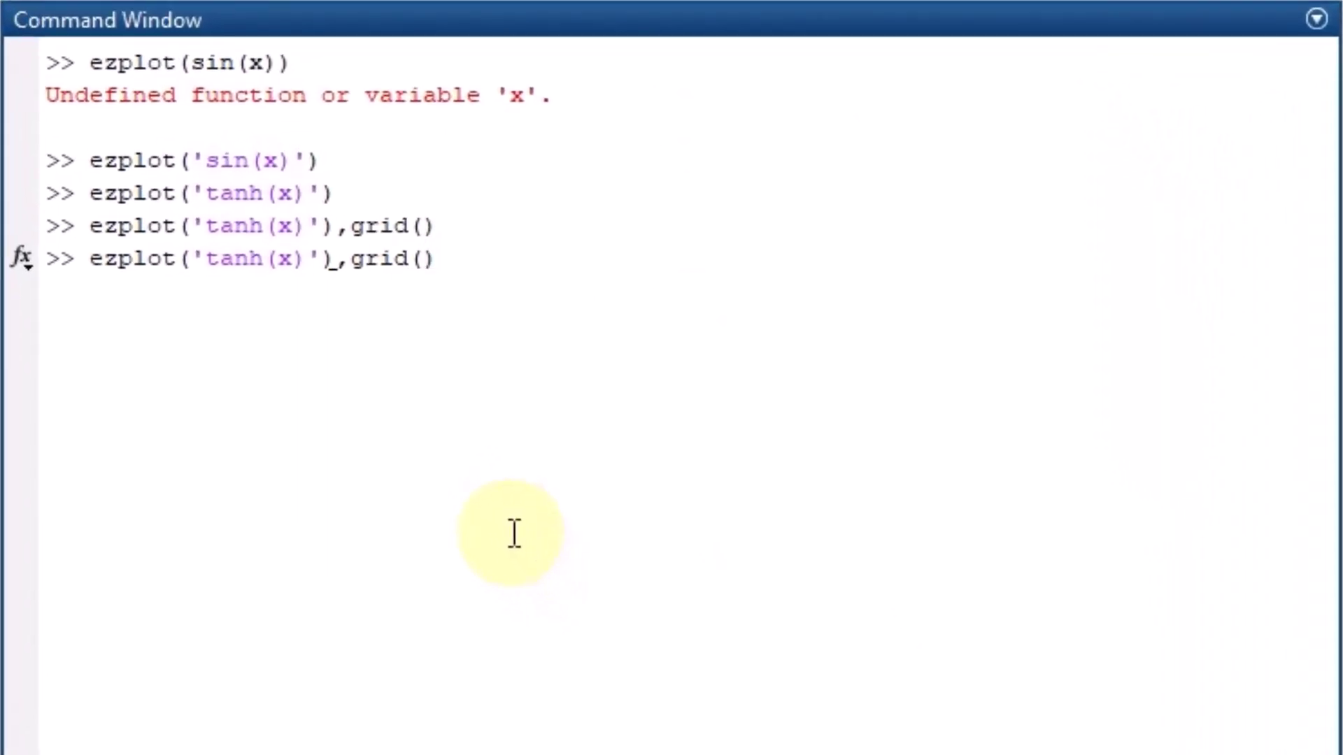
{"action": "key", "text": "Left"}
{"action": "type", "text": ",[]"}
{"action": "key", "text": "Left"}
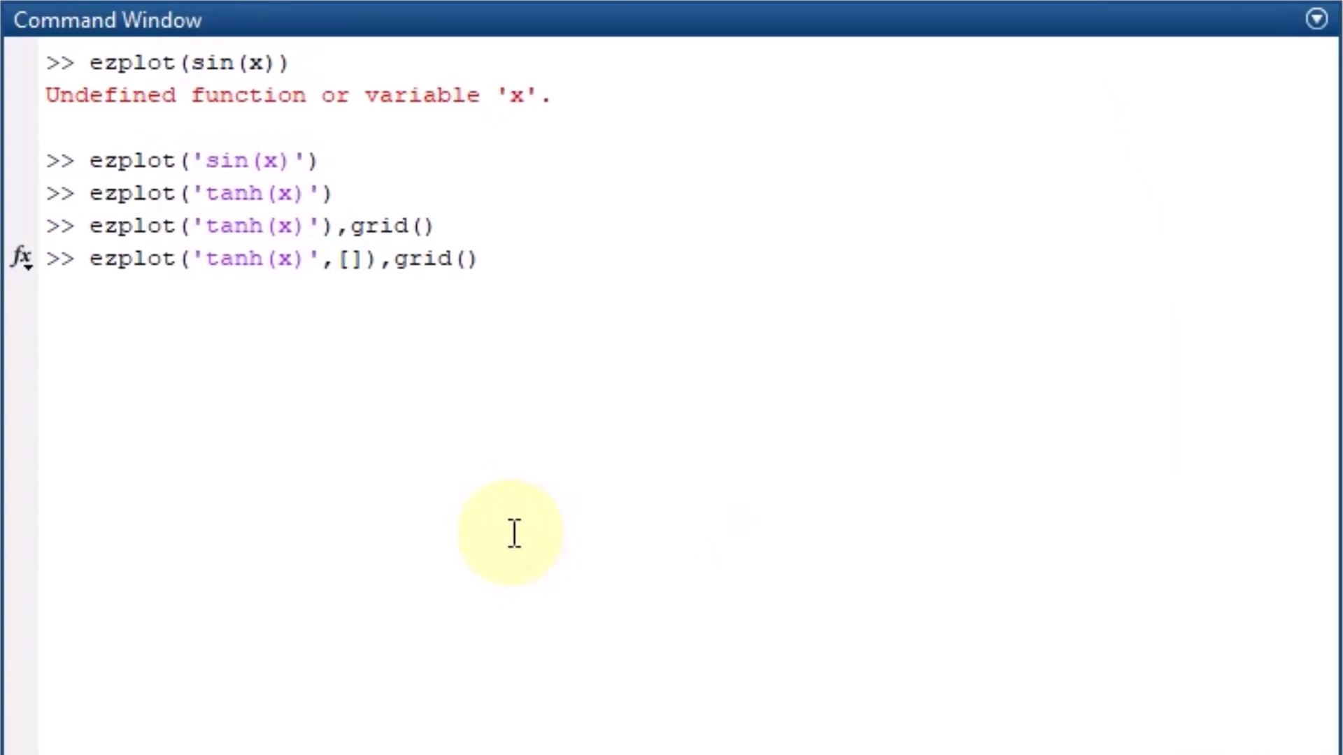
{"action": "type", "text": "-5"}
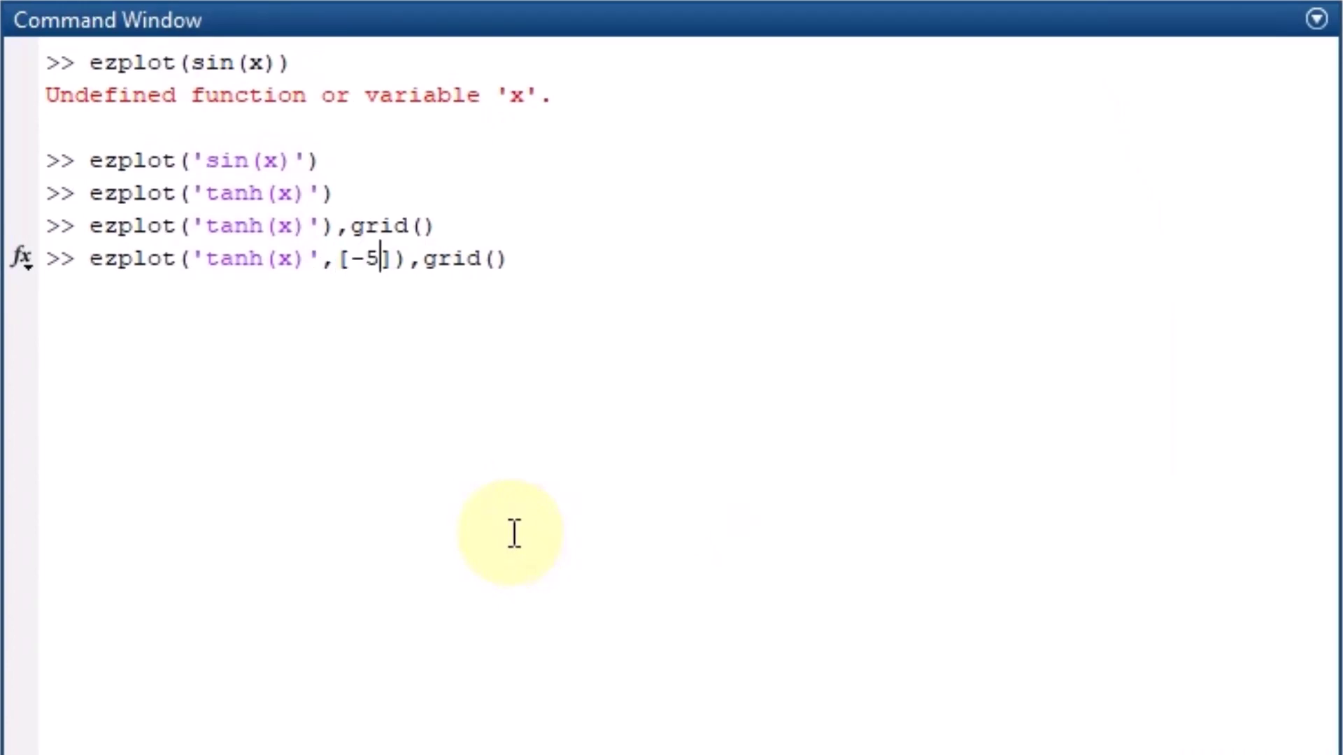
{"action": "type", "text": "*pi"}
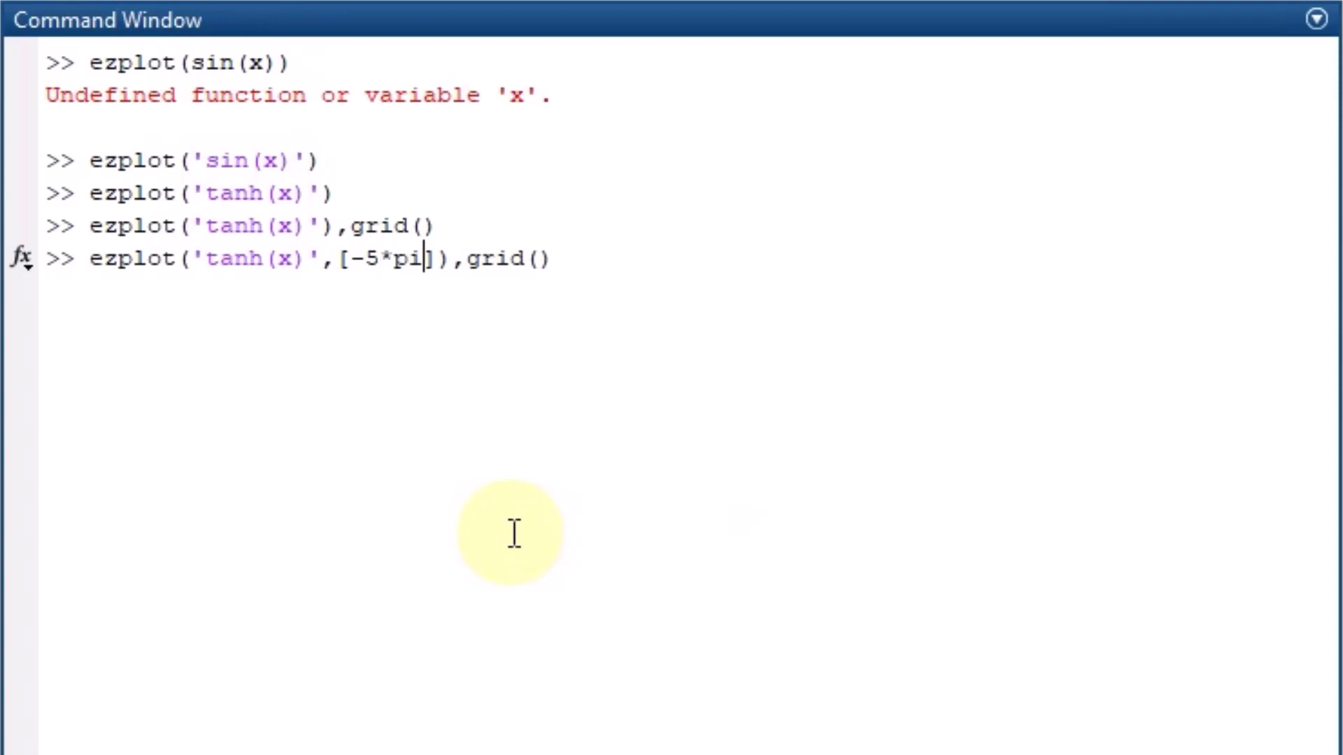
{"action": "type", "text": ","}
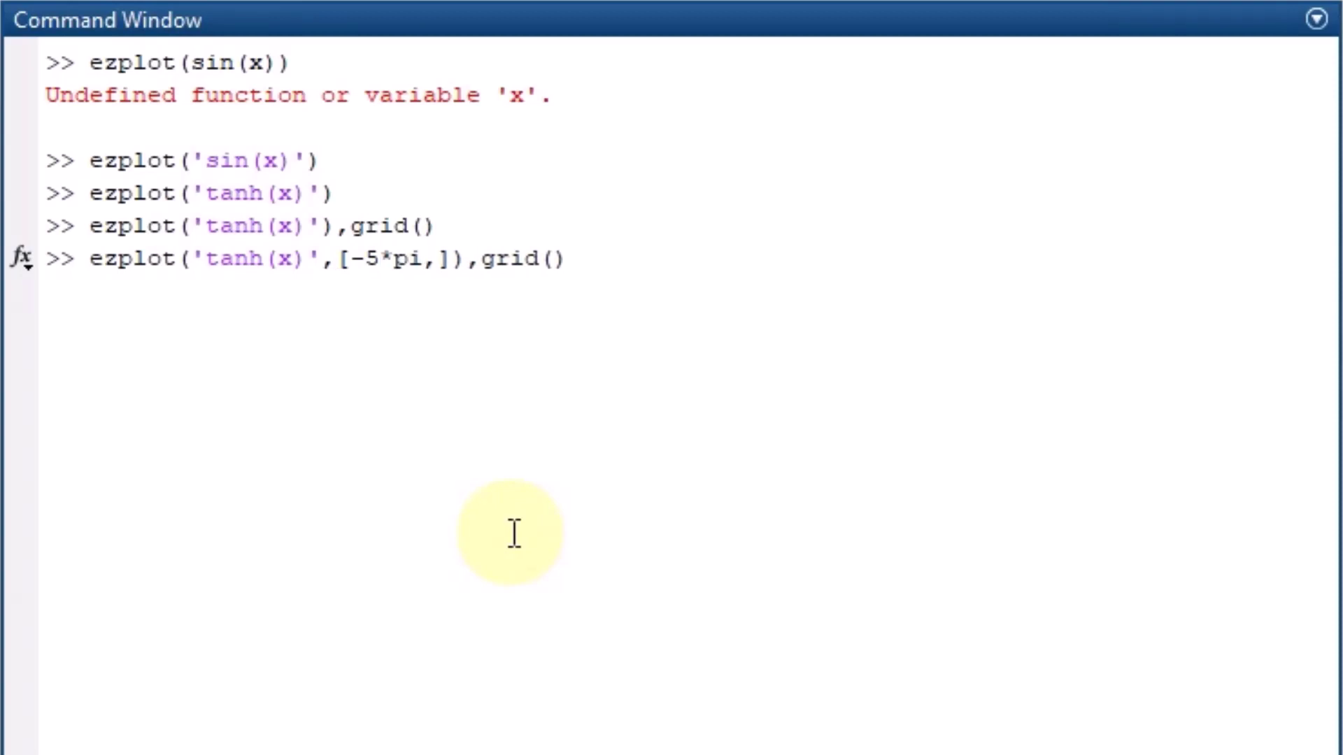
{"action": "type", "text": "5*pi"}
{"action": "key", "text": "Return"}
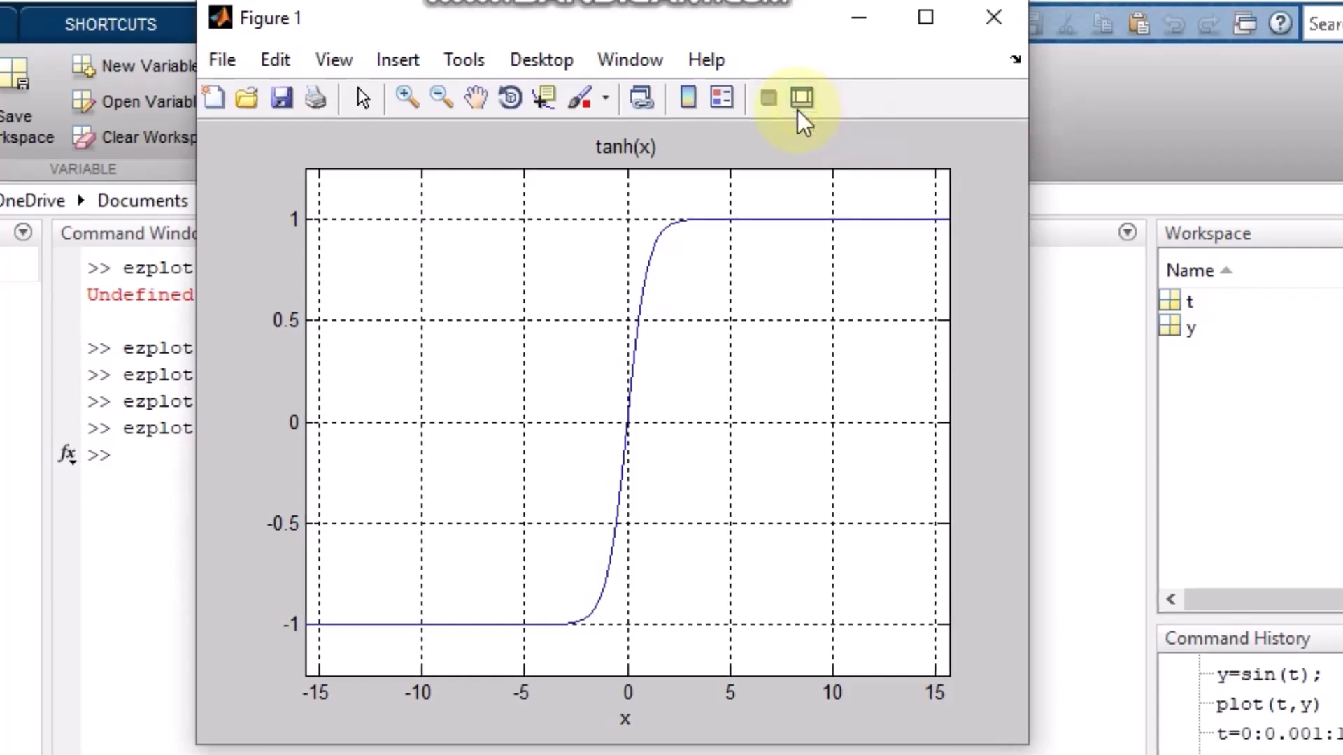
{"action": "left_click", "coordinate": [800, 100]}
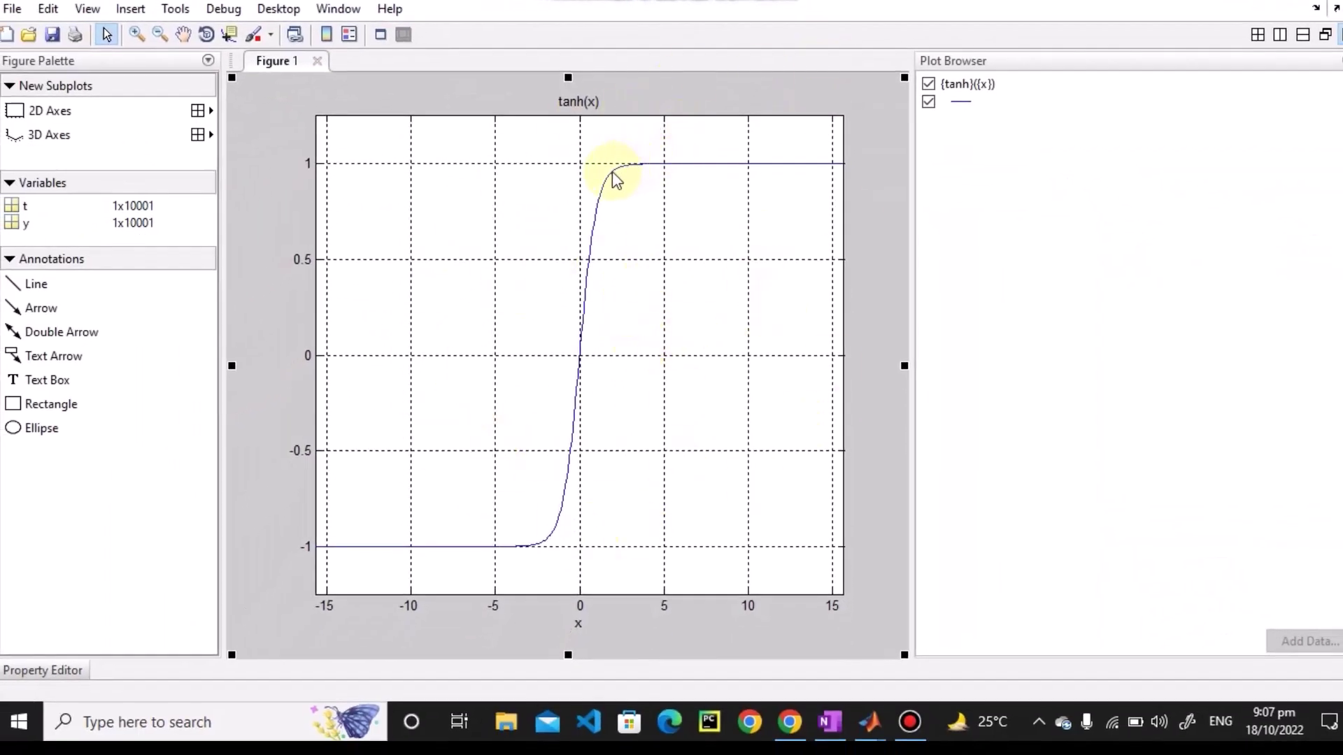
- In the Property Editor, raise the tanh curve's line width to 2.0, then to 4.0
{"action": "left_click", "coordinate": [601, 200]}
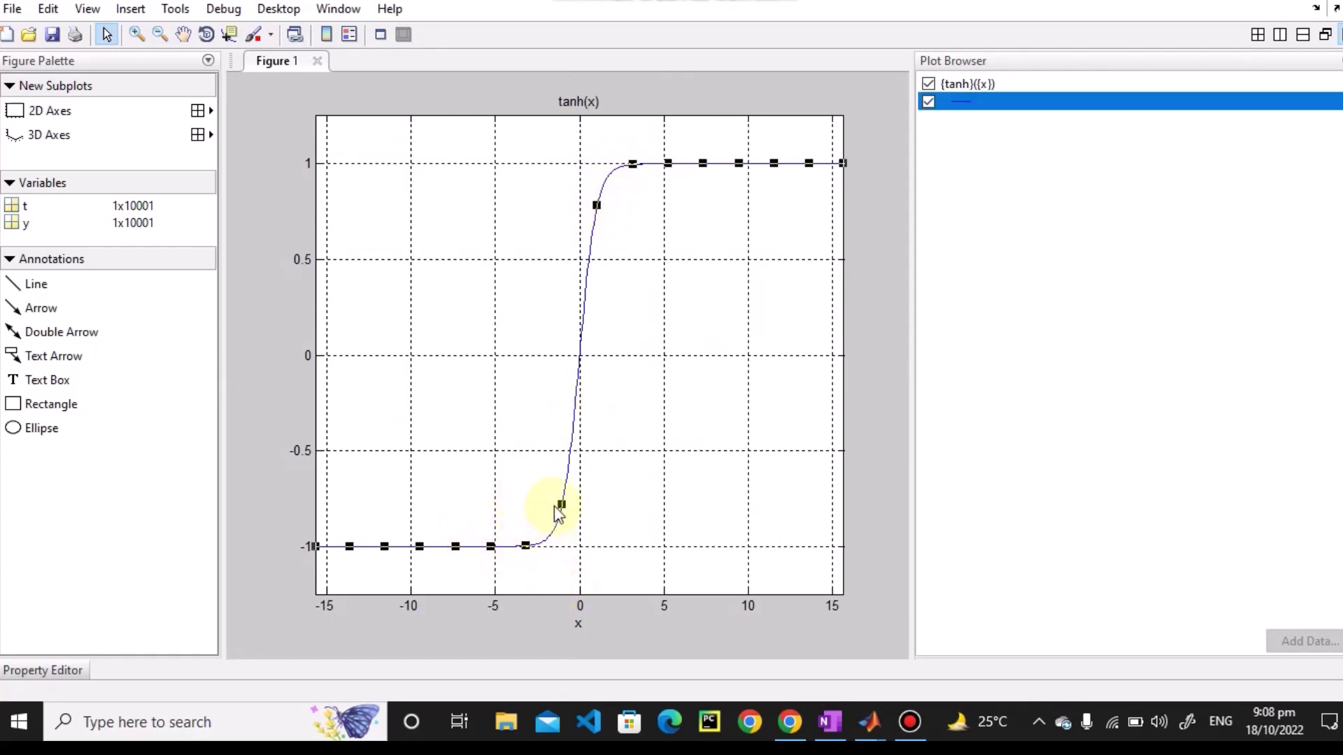
{"action": "left_click", "coordinate": [61, 674]}
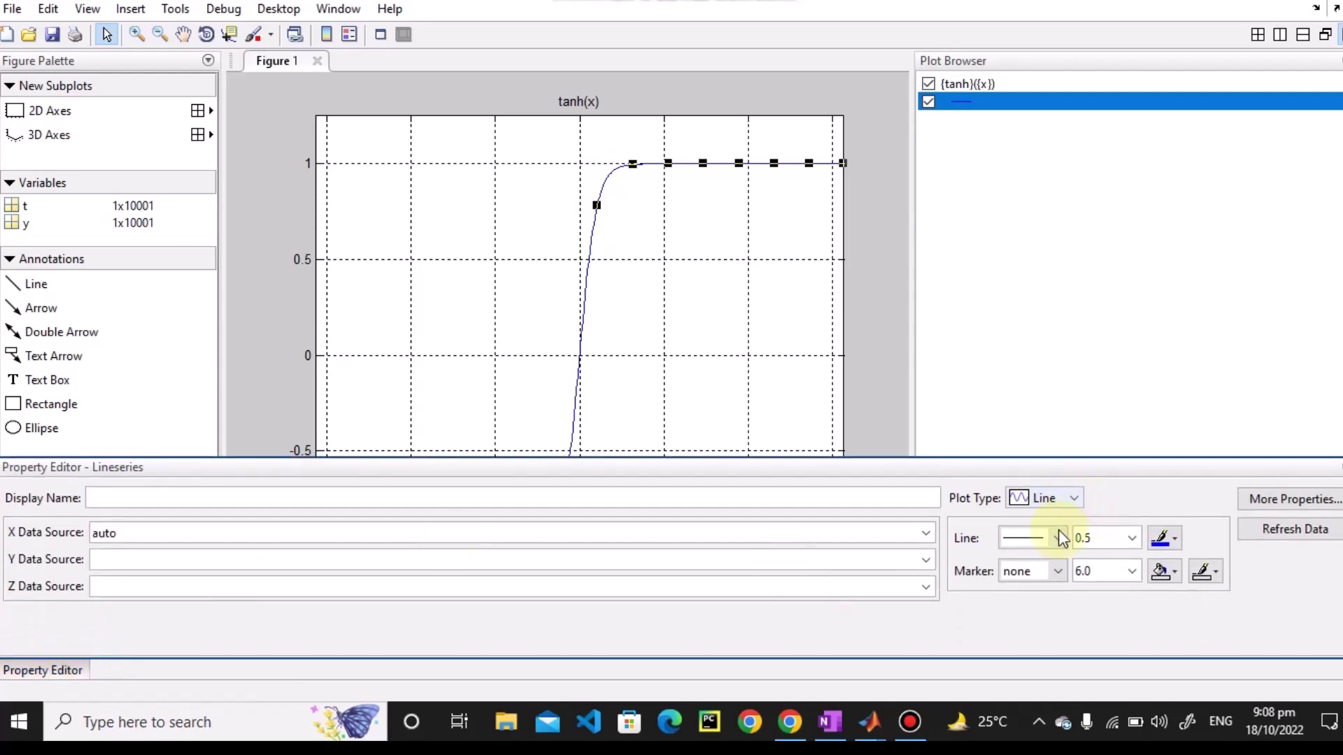
{"action": "left_click", "coordinate": [1133, 538]}
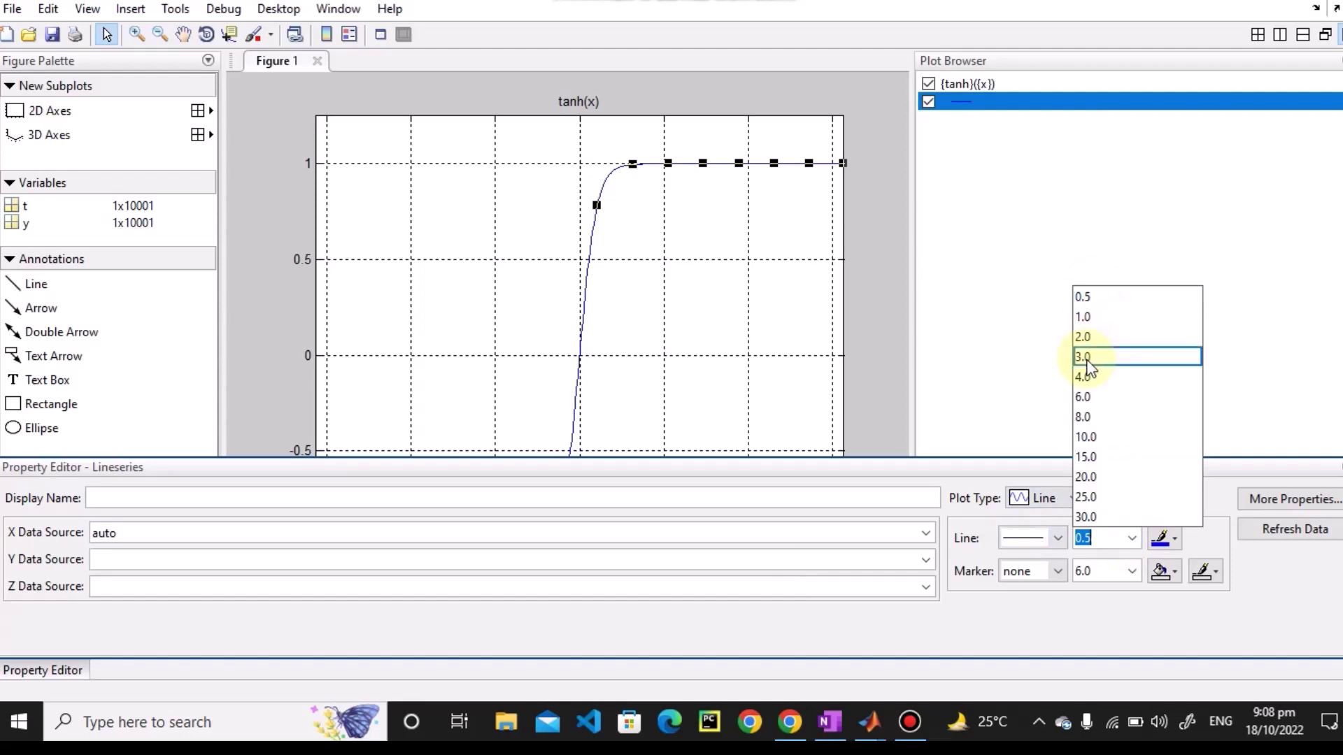
{"action": "left_click", "coordinate": [1085, 337]}
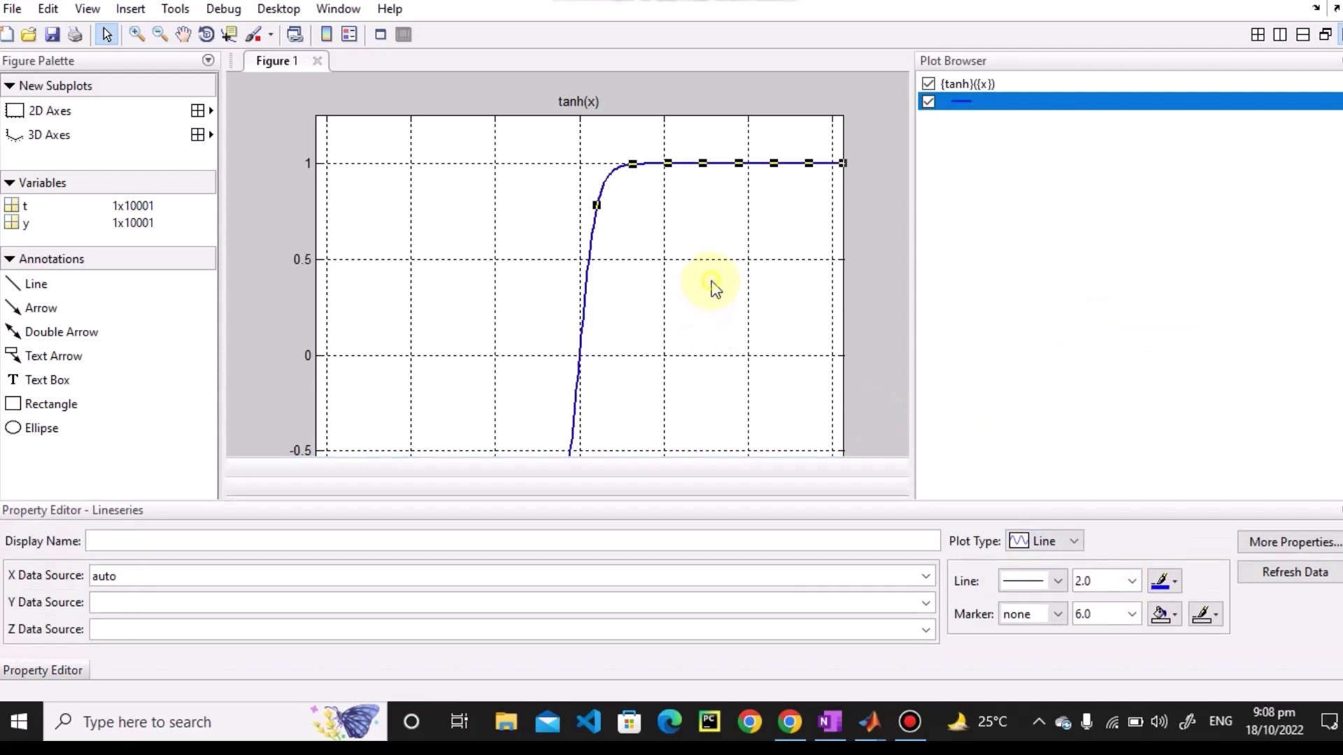
{"action": "left_click", "coordinate": [712, 283]}
{"action": "left_click", "coordinate": [579, 359]}
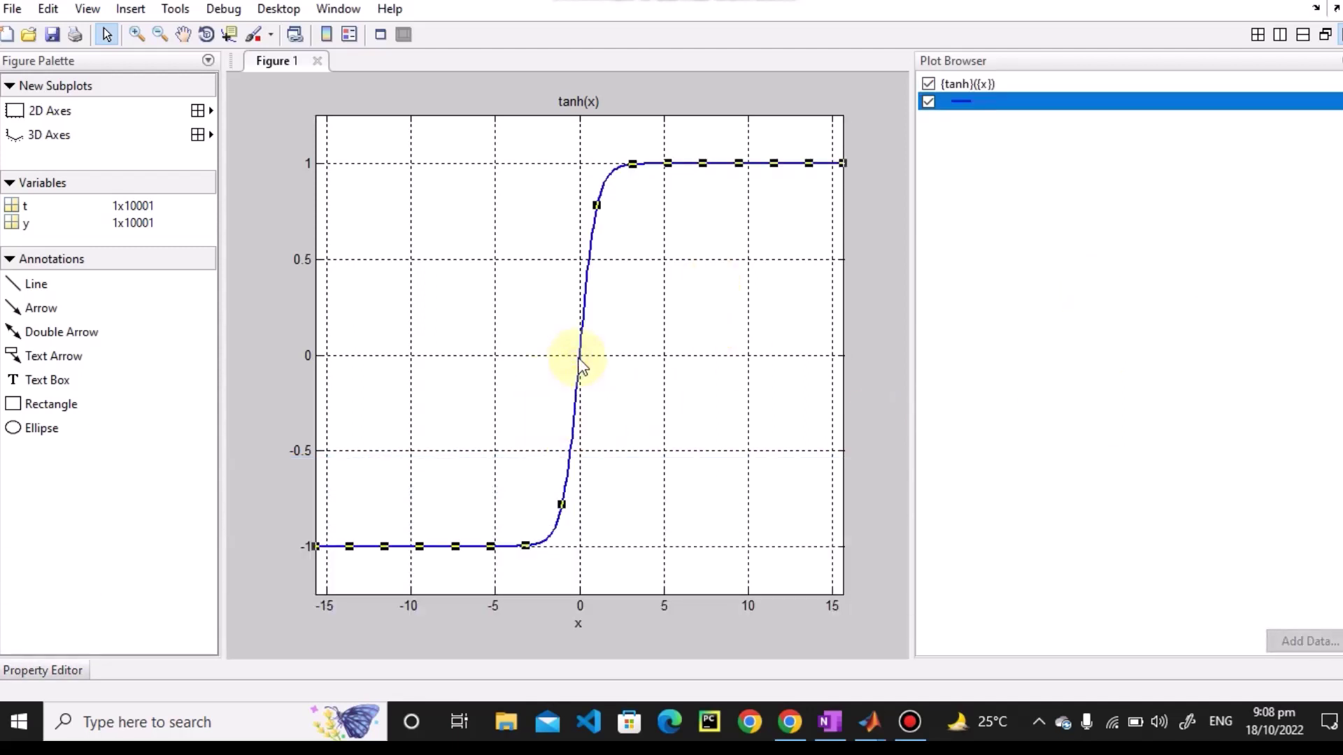
{"action": "left_click", "coordinate": [55, 684]}
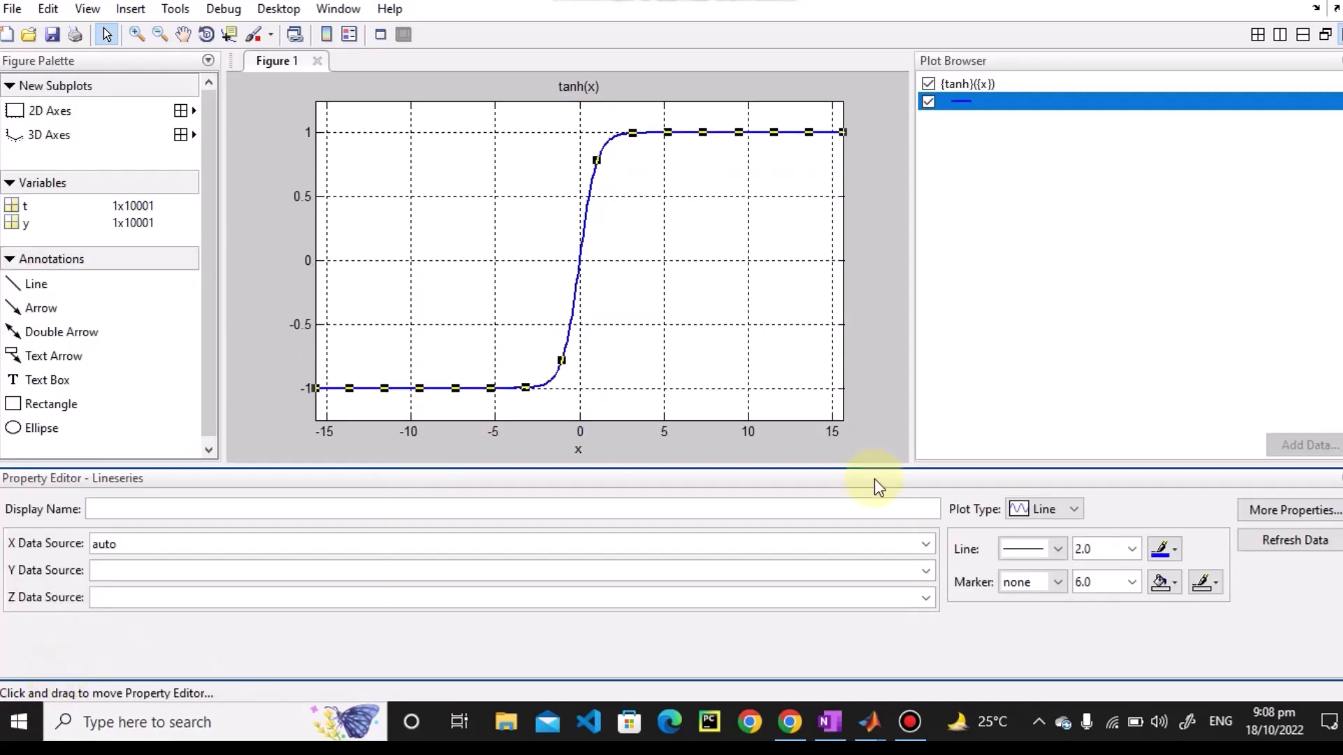
{"action": "left_click", "coordinate": [1134, 549]}
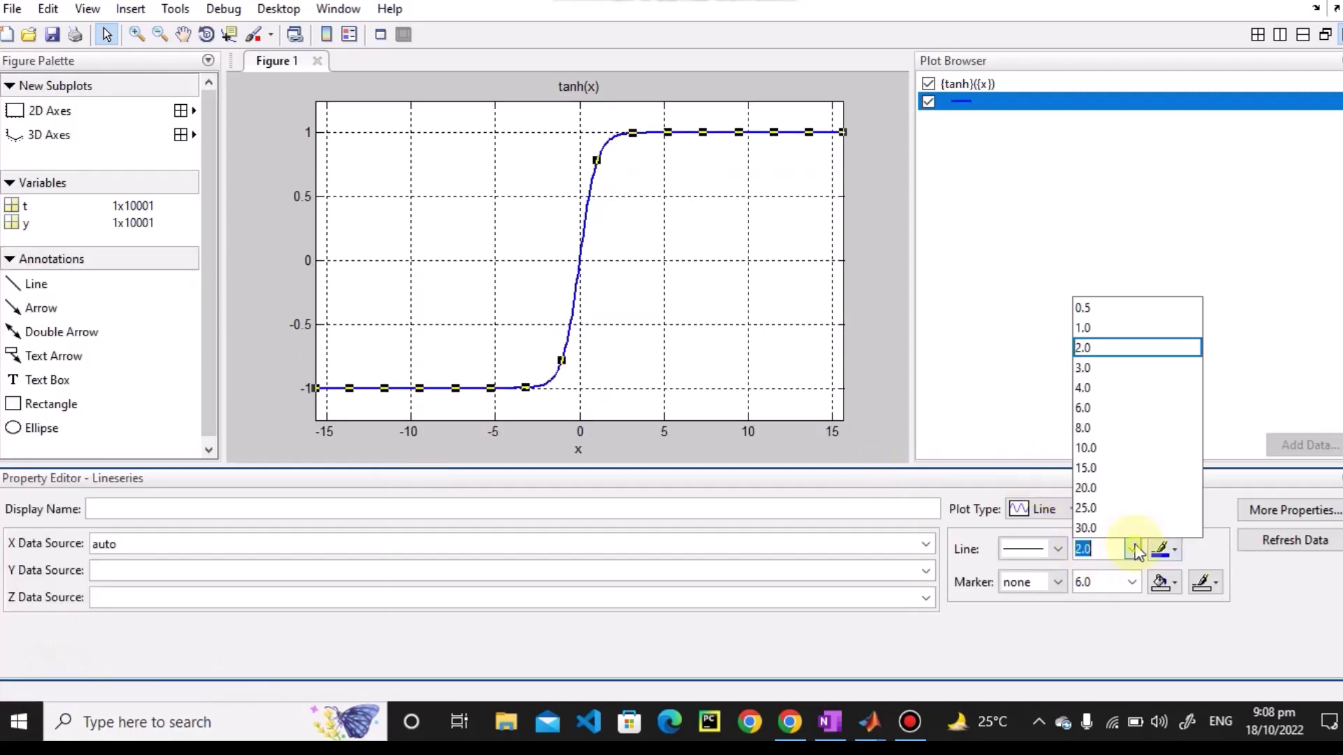
{"action": "left_click", "coordinate": [1095, 389]}
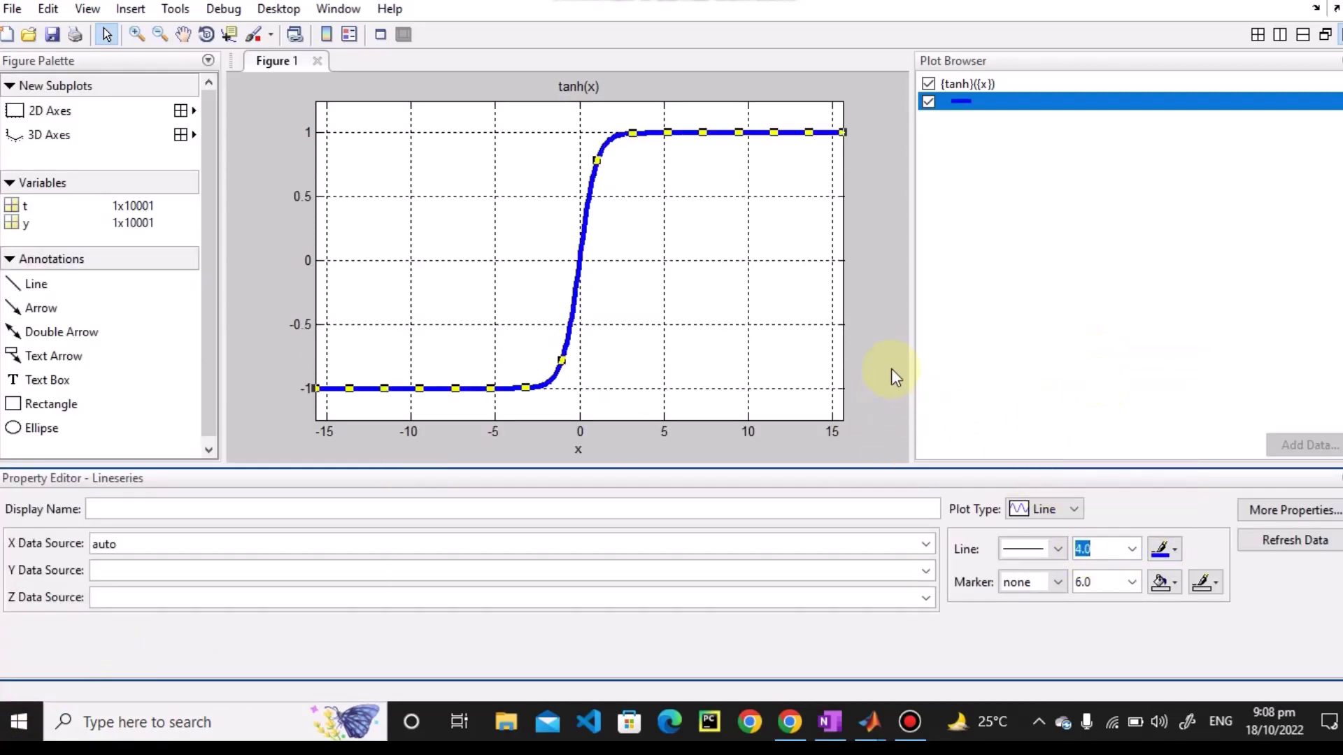
- Try dotted, dash-dot and dashed line styles on the tanh curve
{"action": "left_click", "coordinate": [1064, 547]}
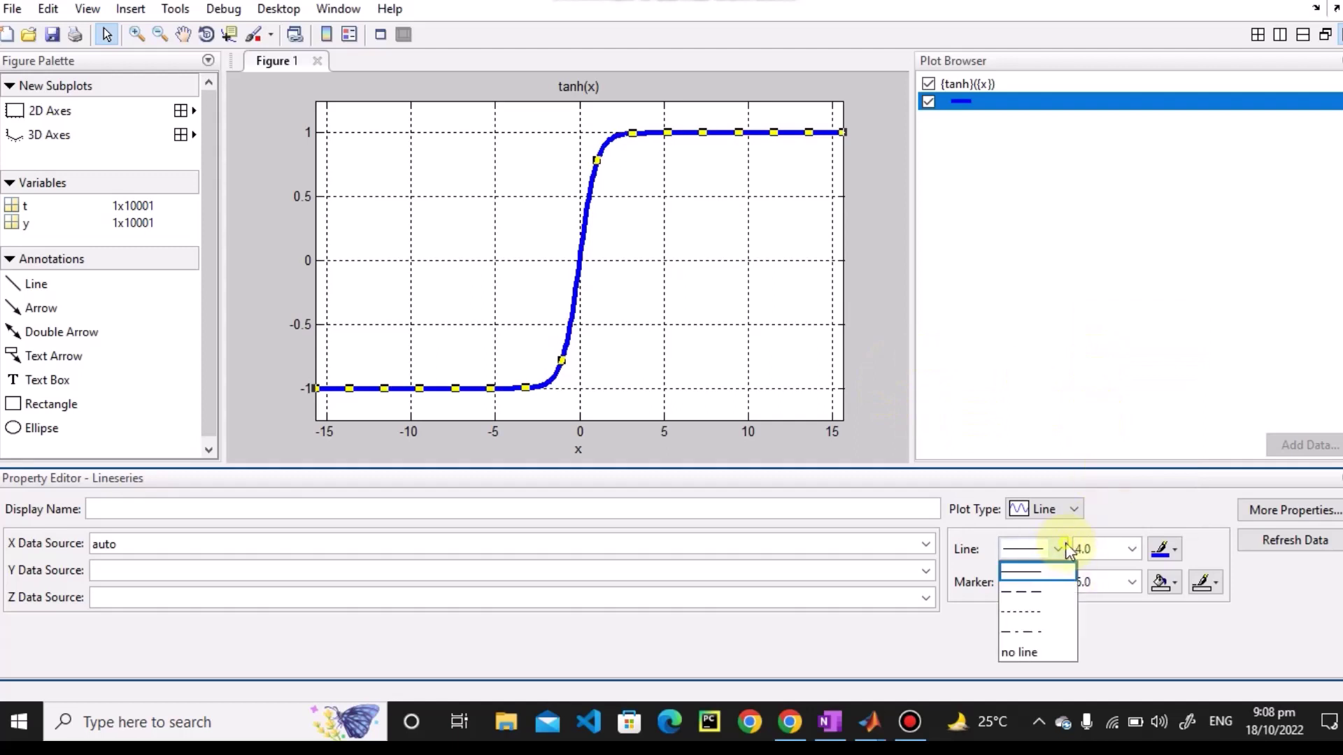
{"action": "left_click", "coordinate": [1025, 610]}
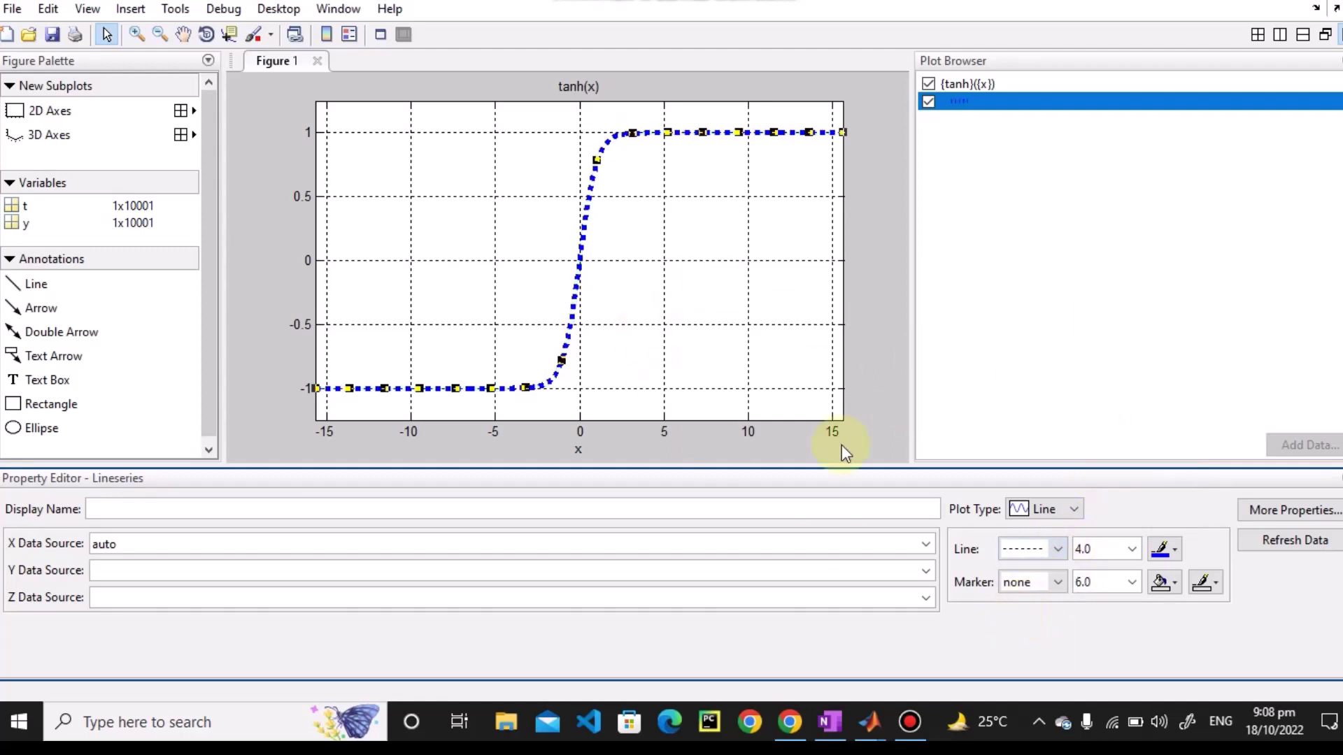
{"action": "left_click", "coordinate": [1065, 545]}
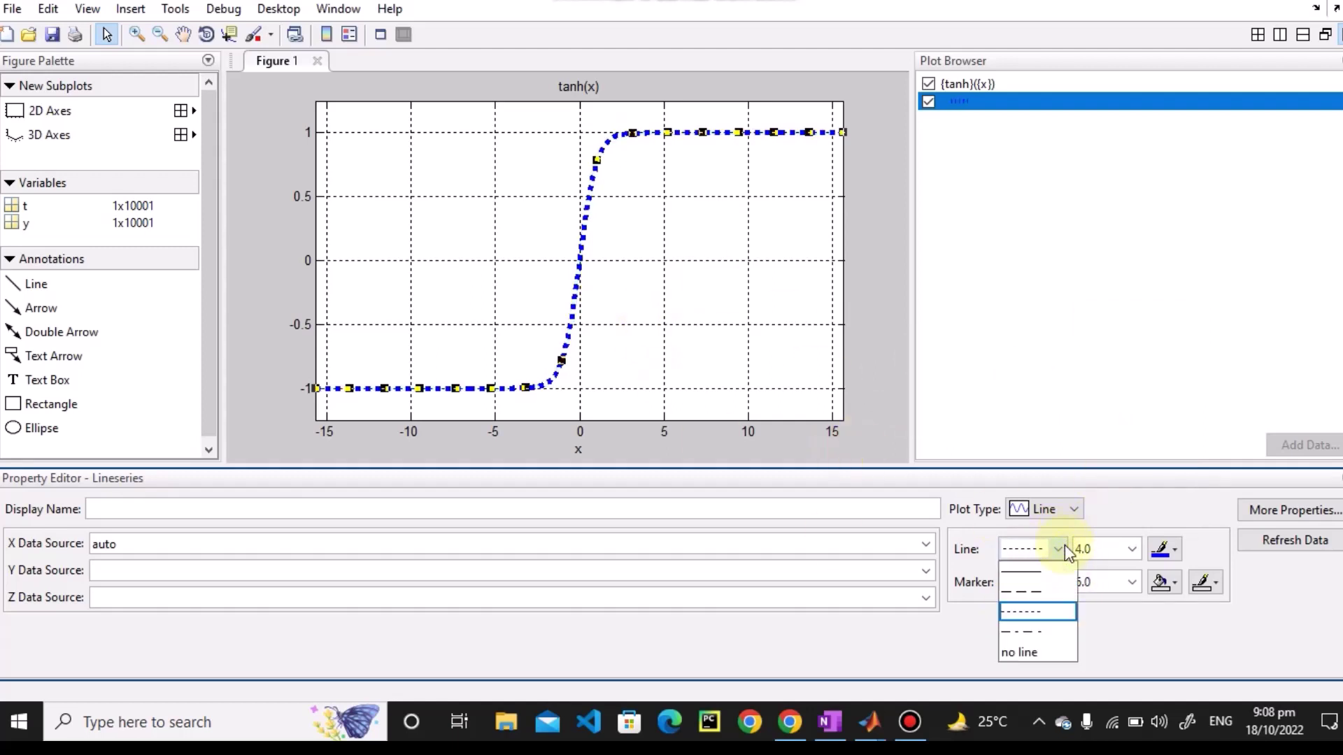
{"action": "left_click", "coordinate": [1040, 632]}
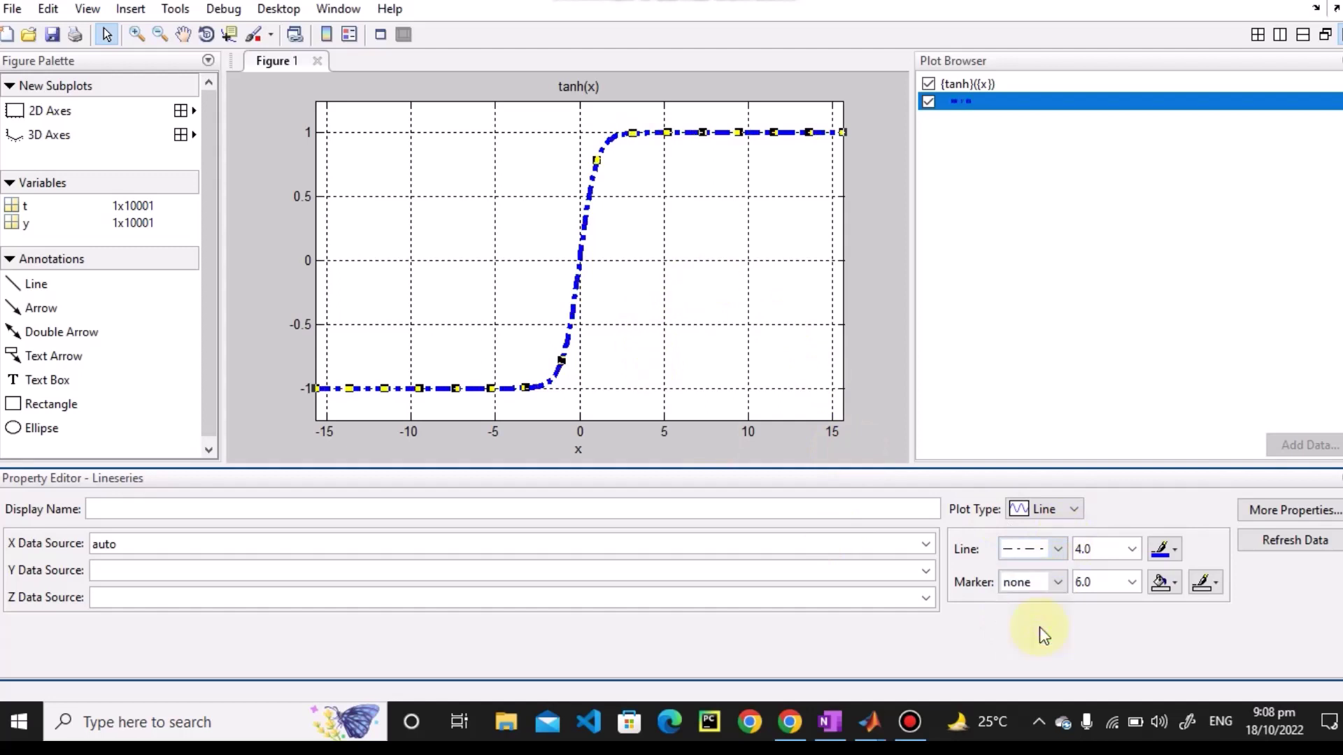
{"action": "left_click", "coordinate": [1059, 550]}
{"action": "left_click", "coordinate": [1025, 588]}
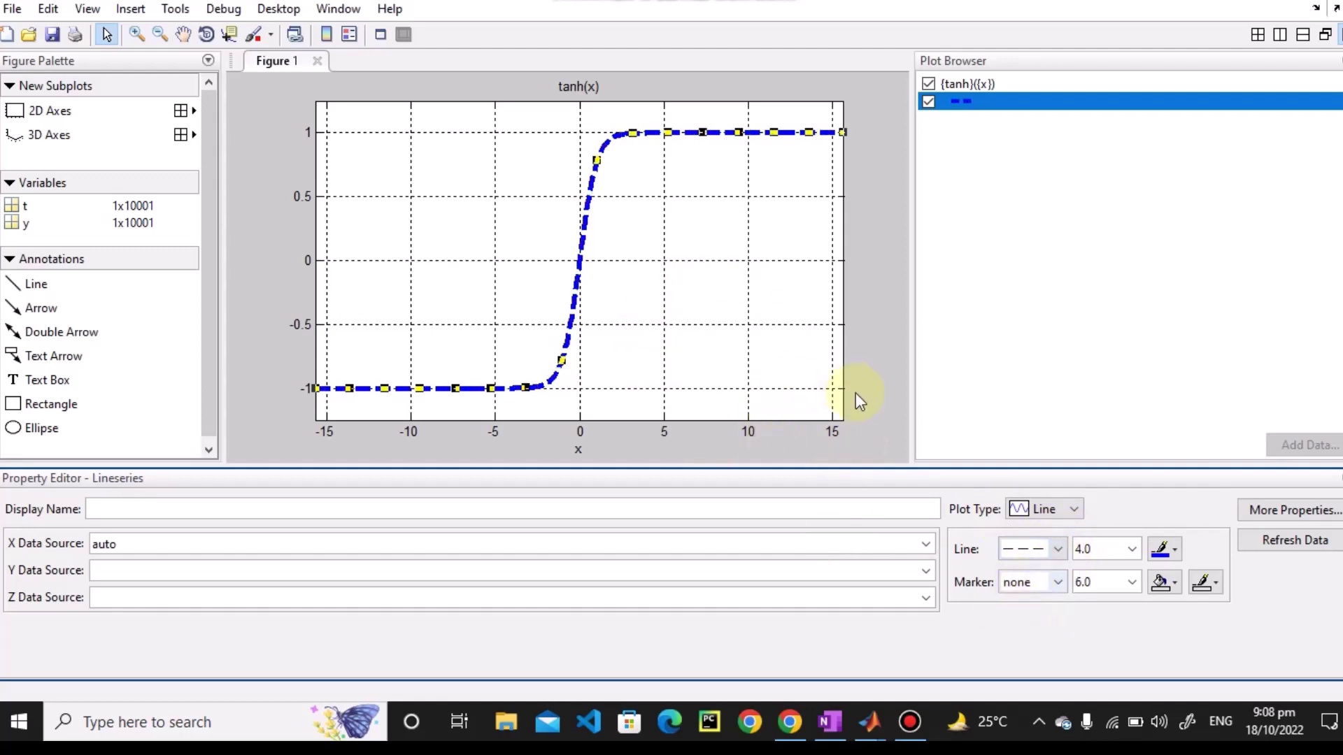
- Colour the tanh curve magenta and set its line style back to solid
{"action": "left_click", "coordinate": [1178, 549]}
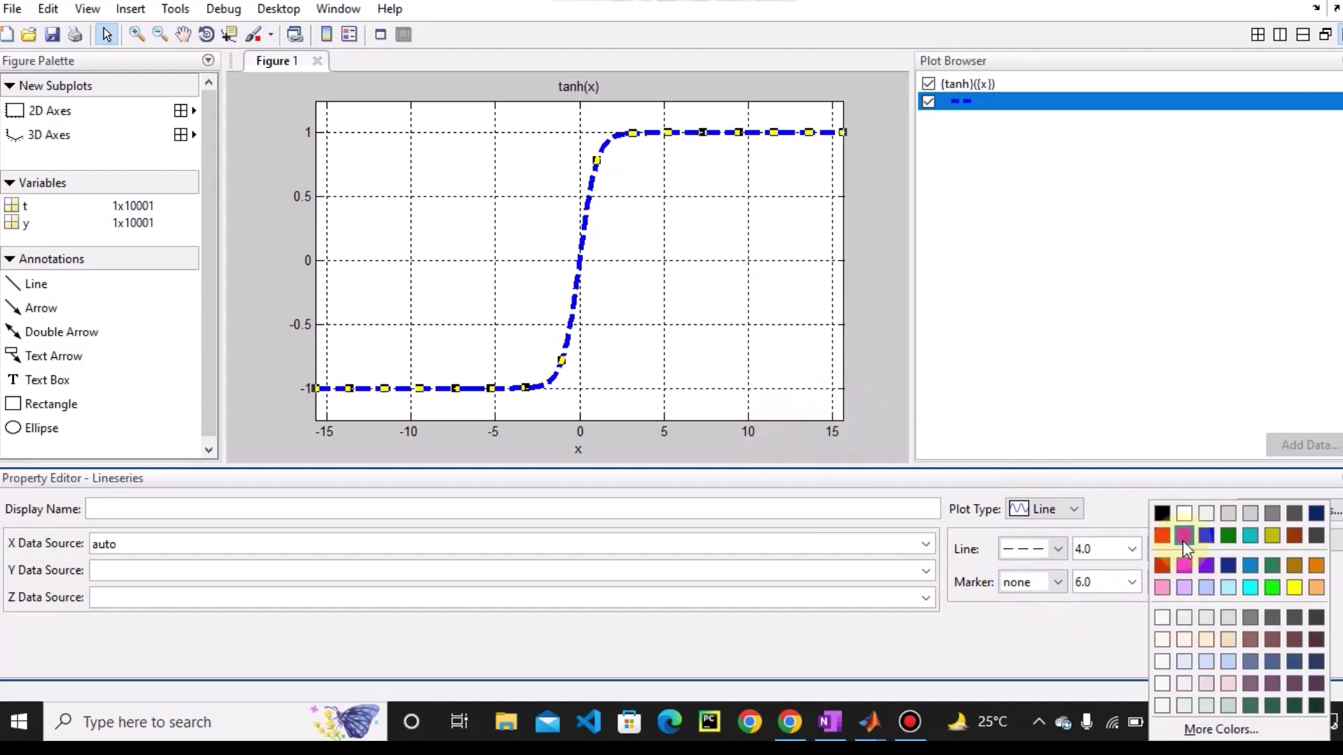
{"action": "left_click", "coordinate": [1184, 538]}
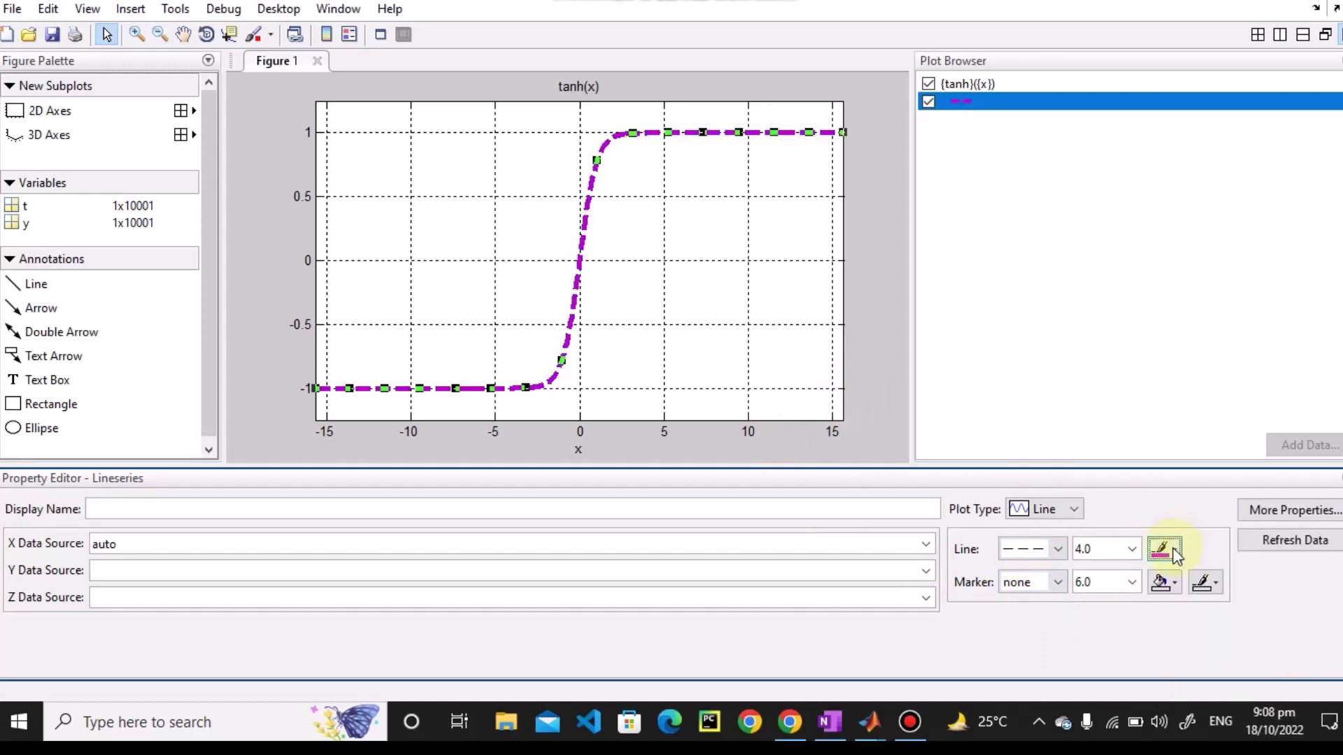
{"action": "left_click", "coordinate": [1057, 548]}
{"action": "left_click", "coordinate": [1052, 586]}
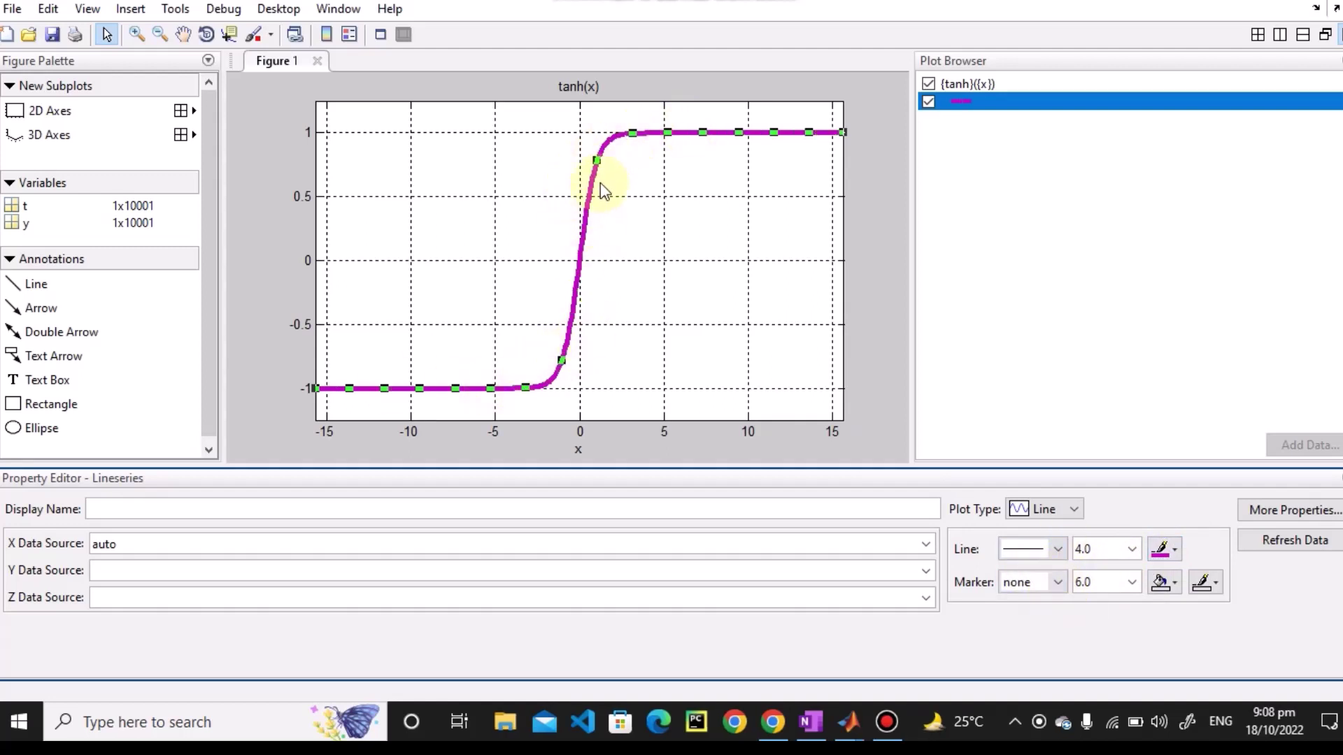
- Add downward-triangle markers to the tanh curve and thin it to line width 1.0
{"action": "left_click", "coordinate": [1058, 587]}
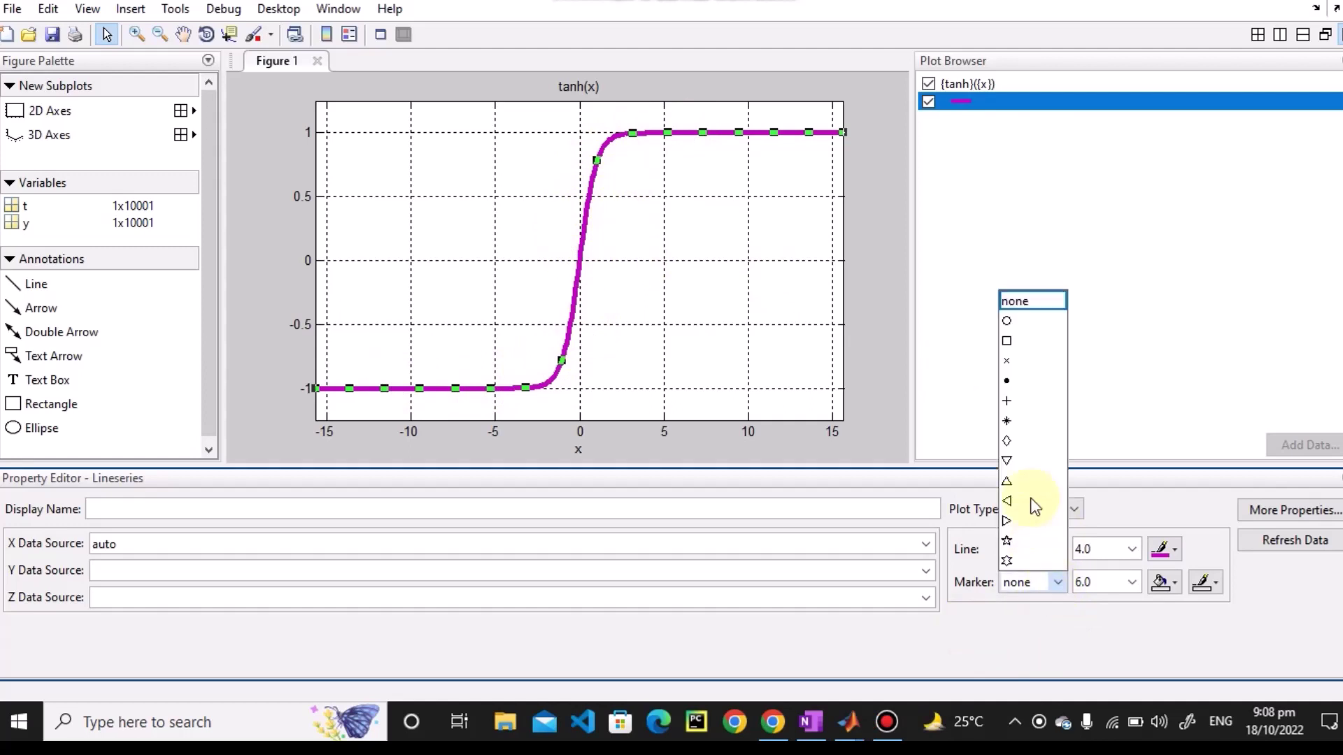
{"action": "left_click", "coordinate": [1021, 462]}
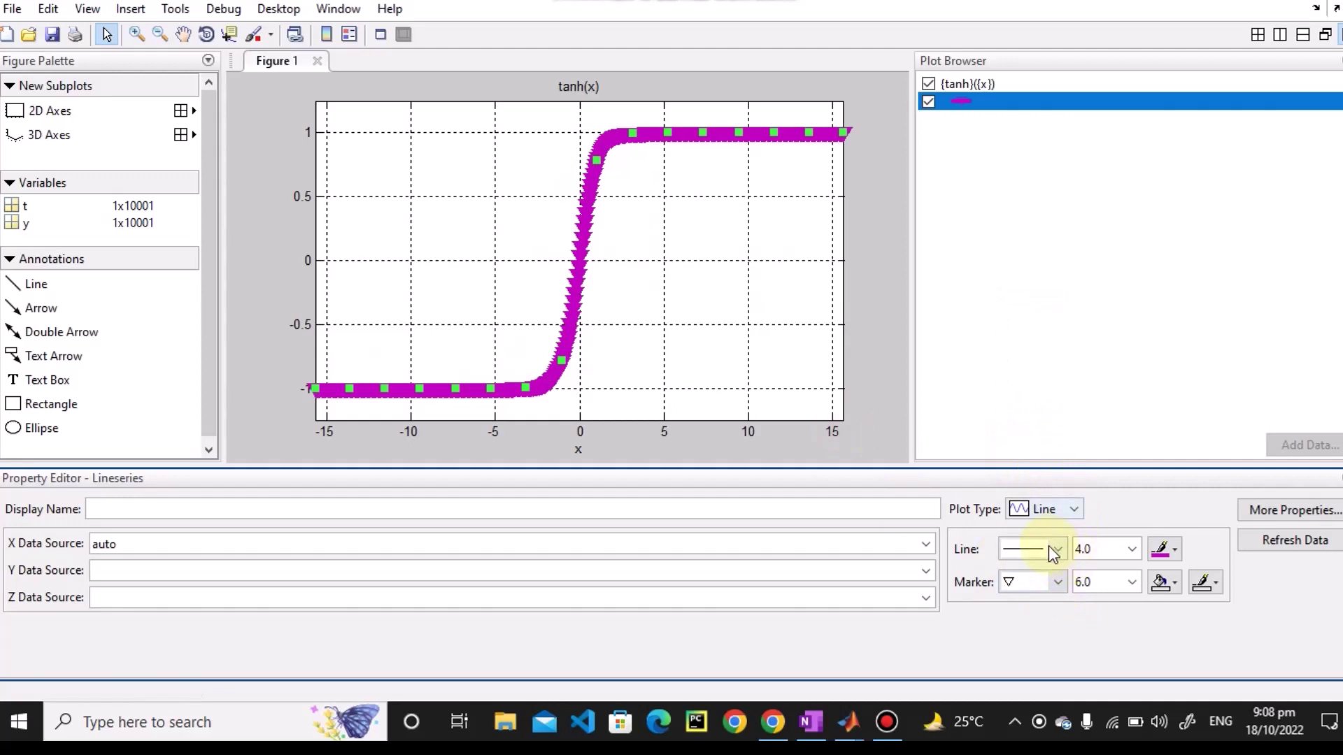
{"action": "left_click", "coordinate": [1132, 550]}
{"action": "left_click", "coordinate": [1093, 328]}
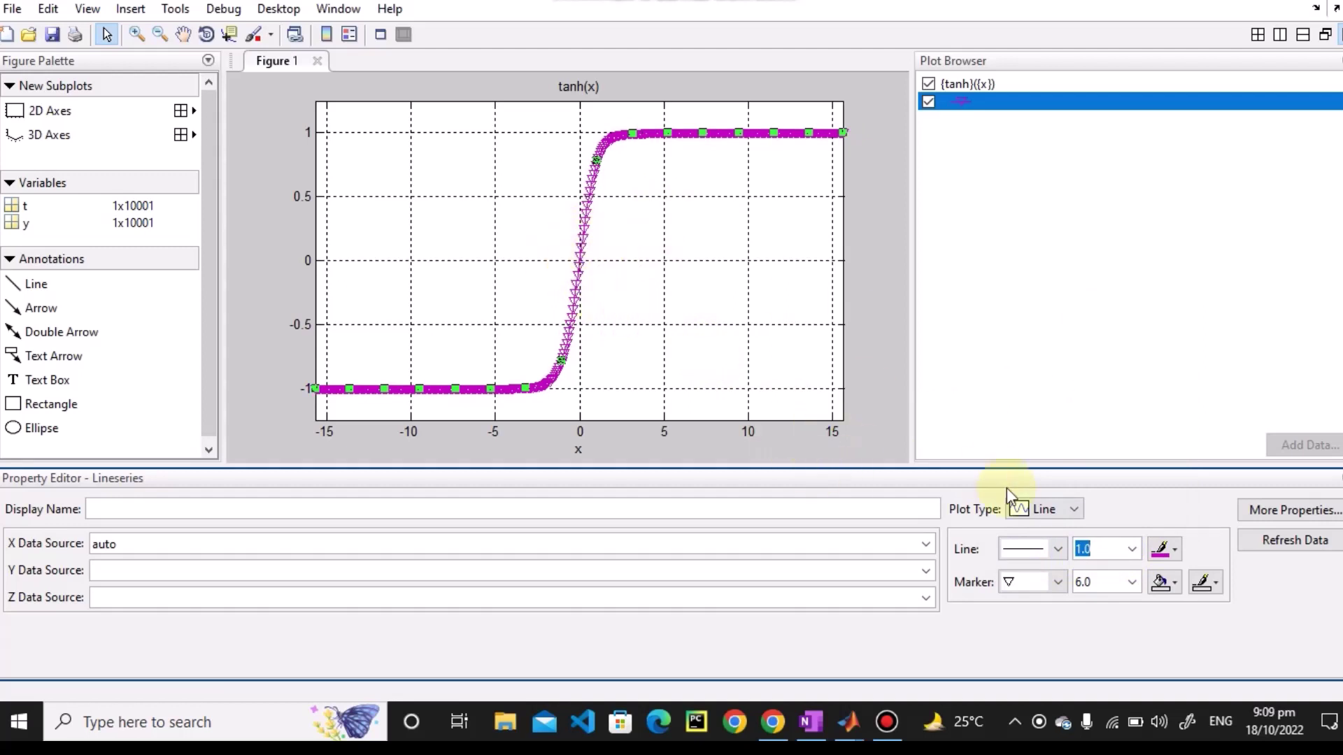
- Set the markers to size 6.0 with a magenta fill, and bring up More Properties
{"action": "left_click", "coordinate": [1132, 582]}
{"action": "left_click", "coordinate": [1093, 420]}
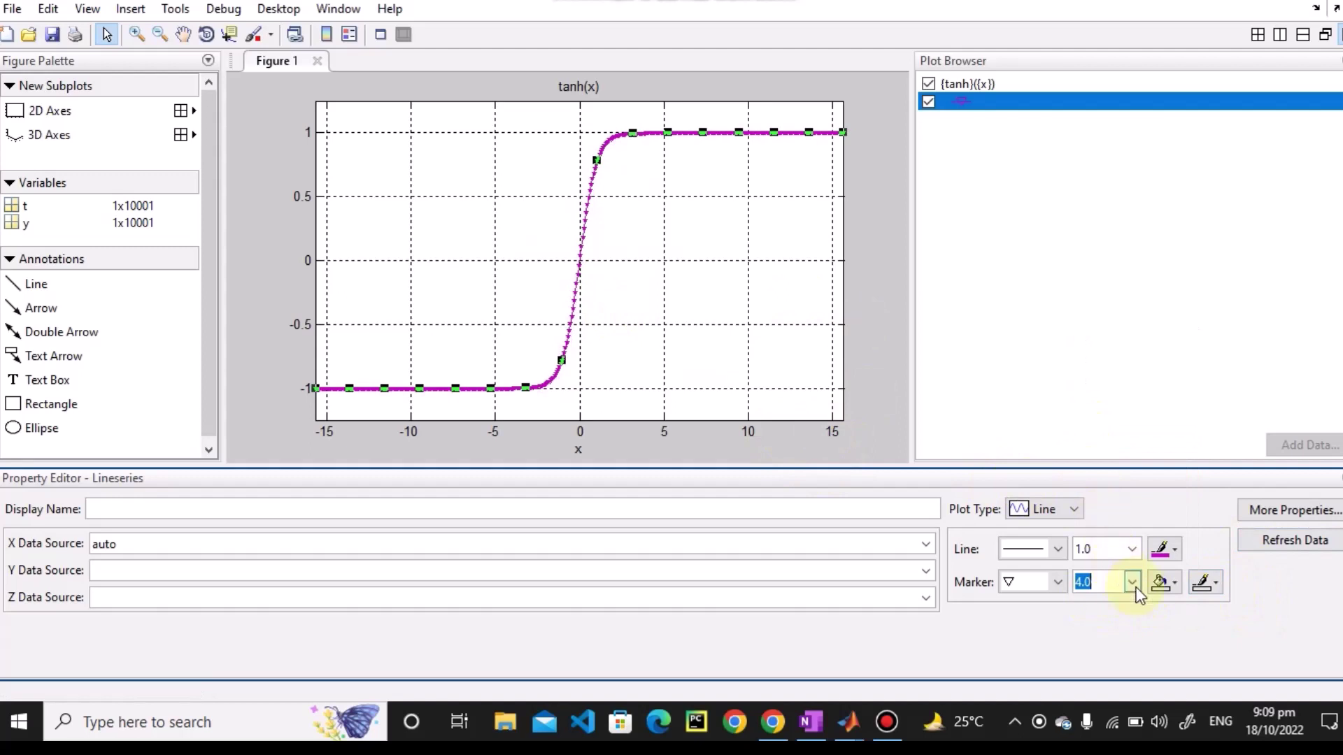
{"action": "left_click", "coordinate": [1133, 583]}
{"action": "left_click", "coordinate": [1093, 441]}
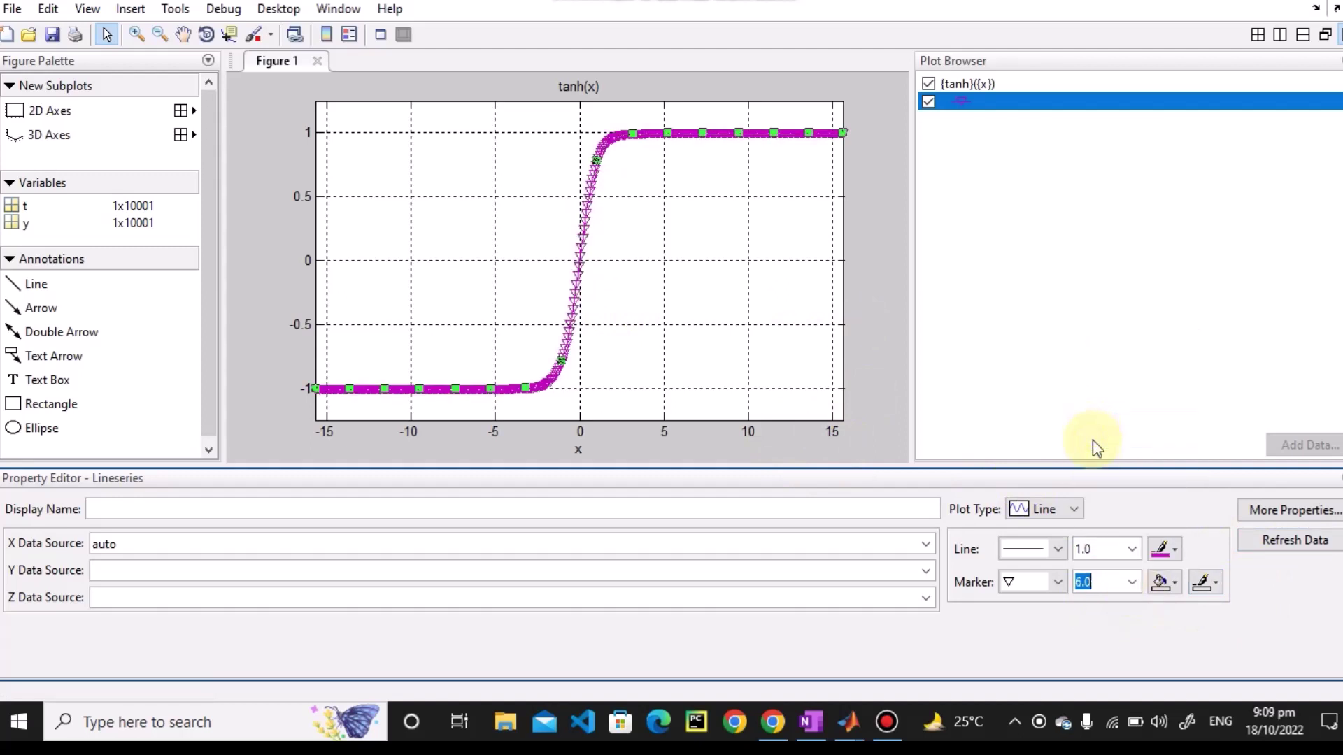
{"action": "left_click", "coordinate": [1176, 581]}
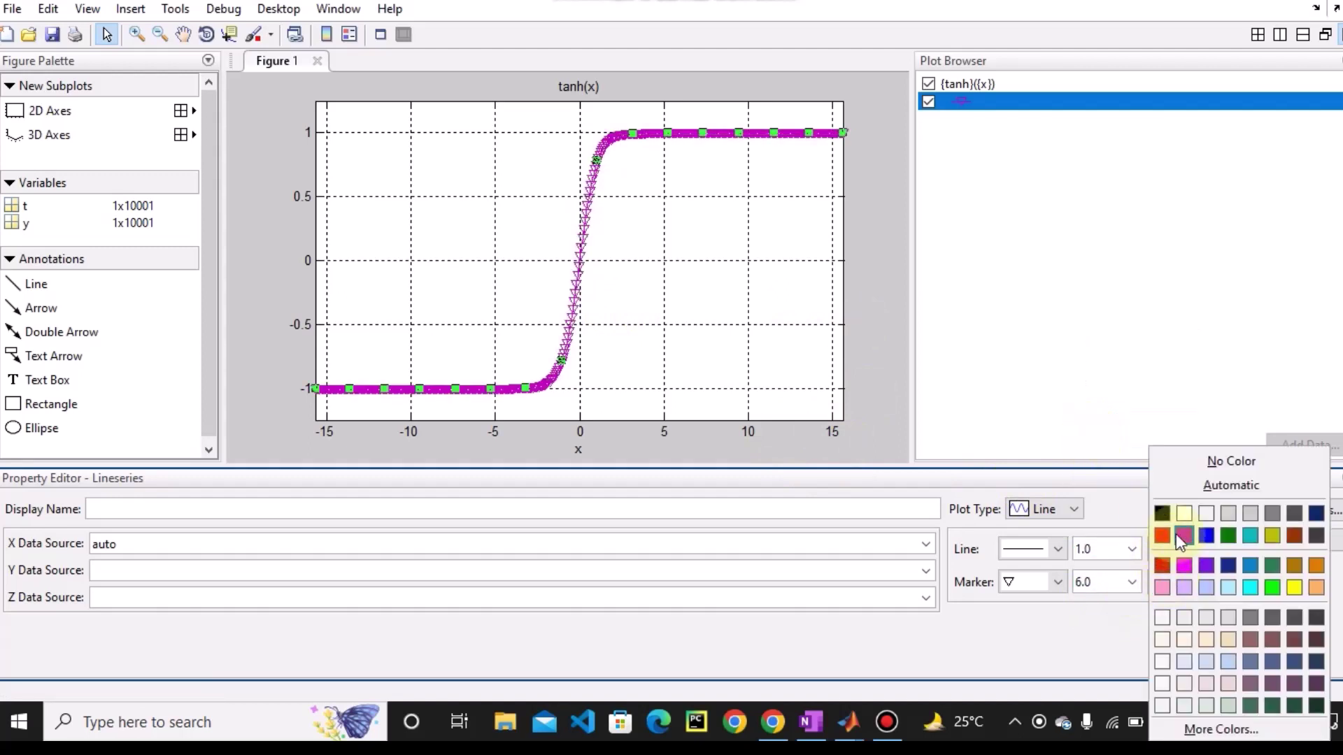
{"action": "left_click", "coordinate": [1182, 515]}
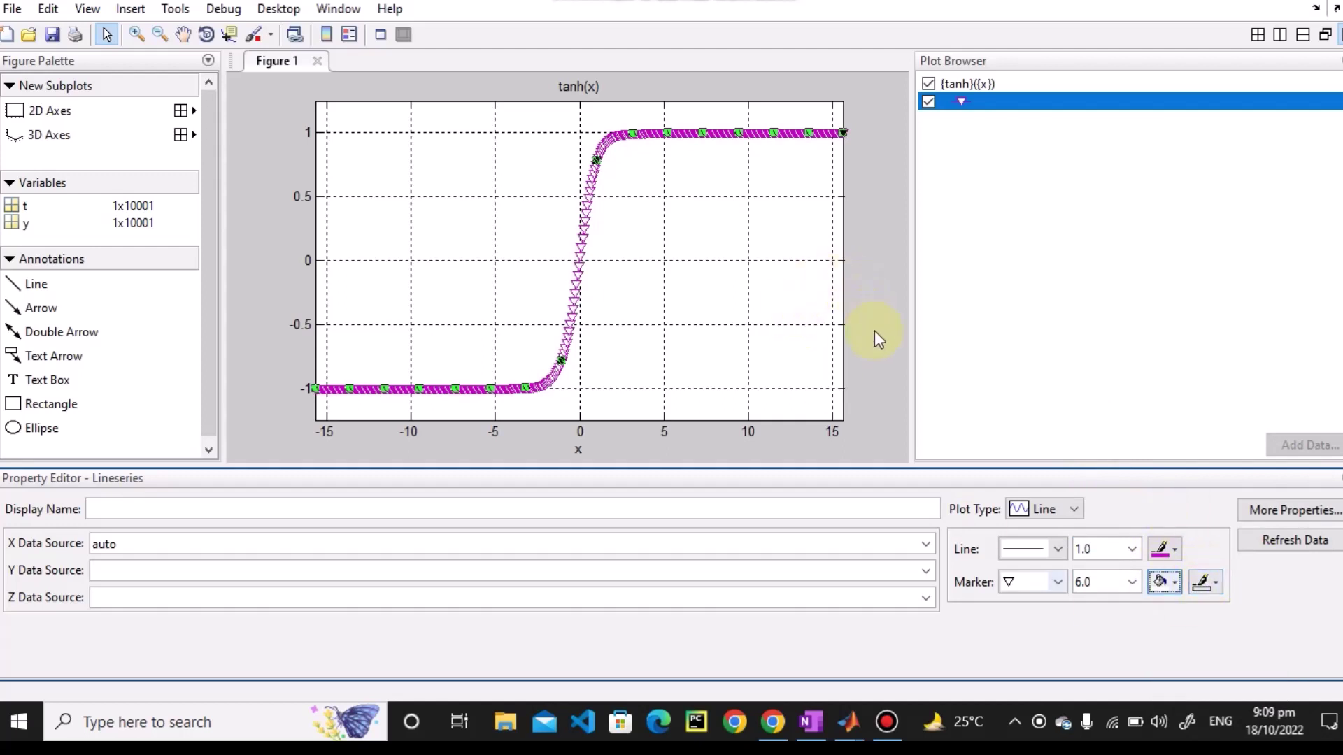
{"action": "left_click", "coordinate": [1289, 510]}
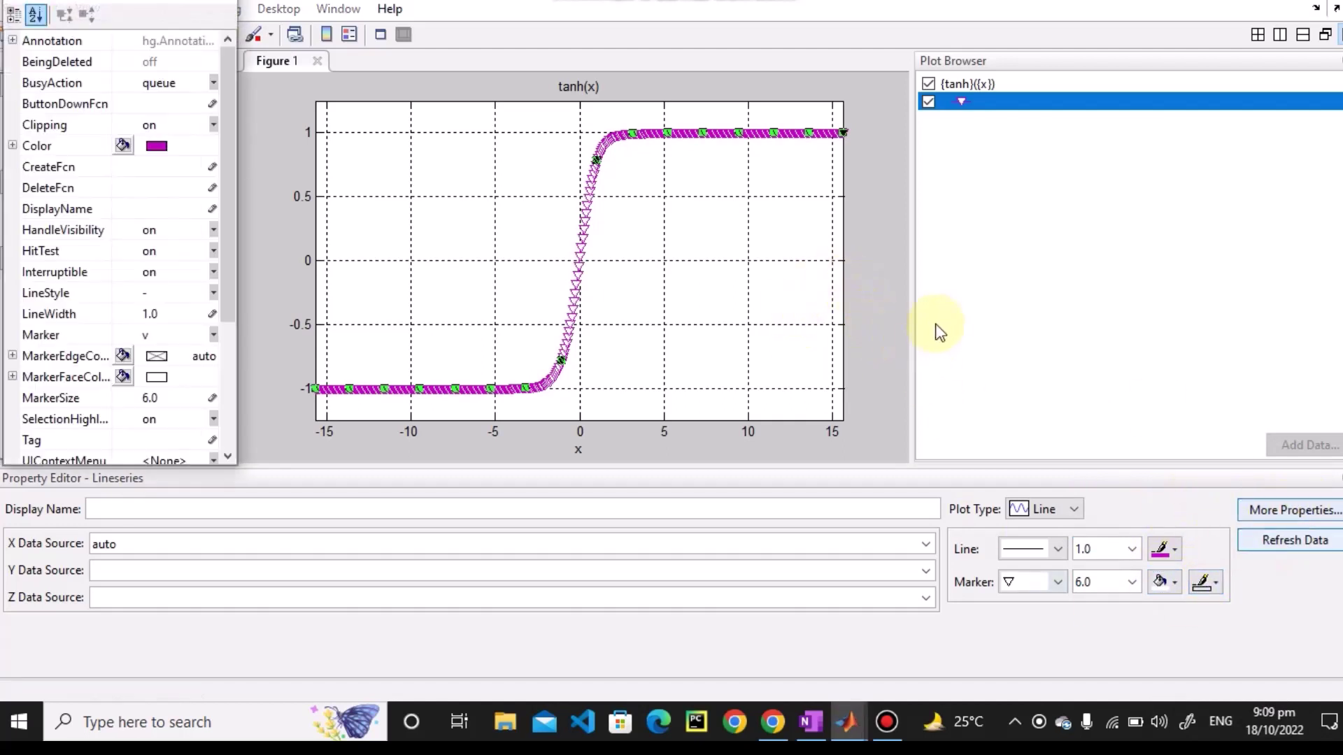
- Close the Property Inspector and put the plot title {tanh}({x}) into text-edit mode
{"action": "scroll", "coordinate": [203, 291], "scroll_direction": "down", "scroll_amount": 3}
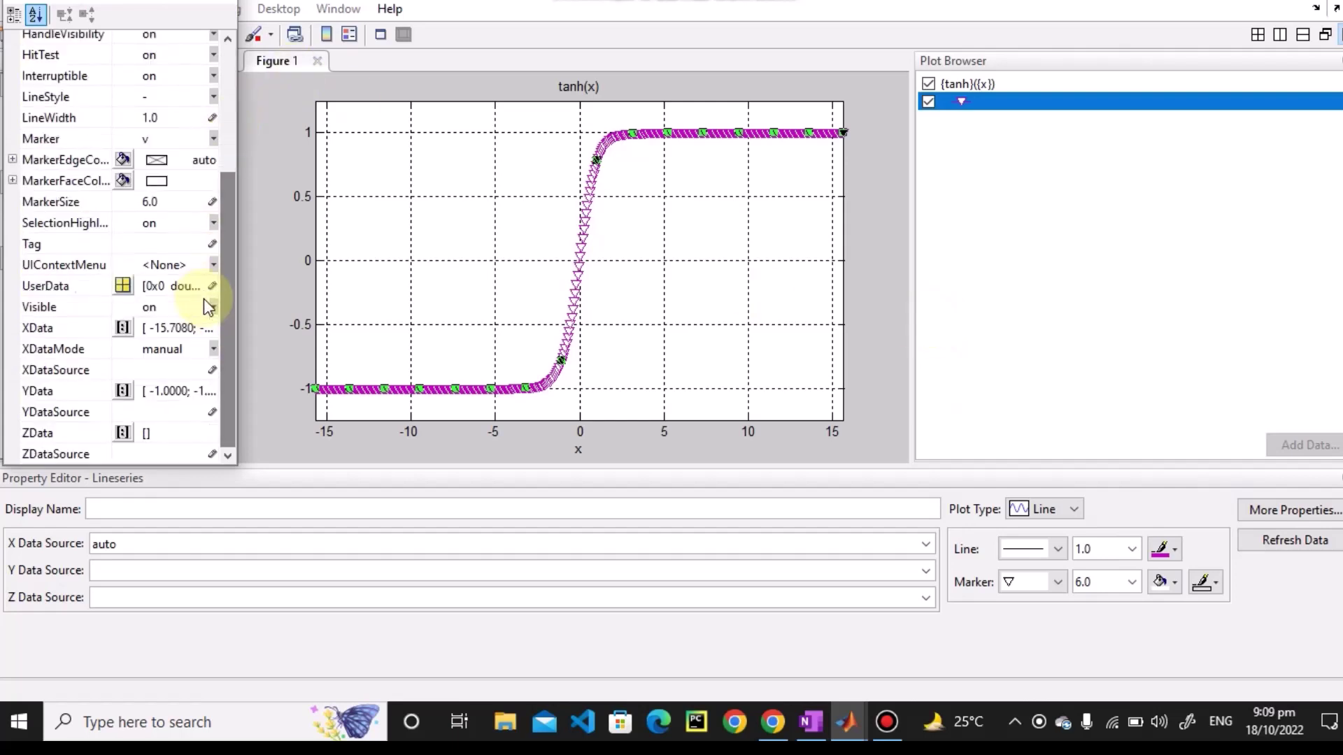
{"action": "left_click", "coordinate": [218, 2]}
{"action": "left_click", "coordinate": [584, 88]}
{"action": "left_click", "coordinate": [591, 89]}
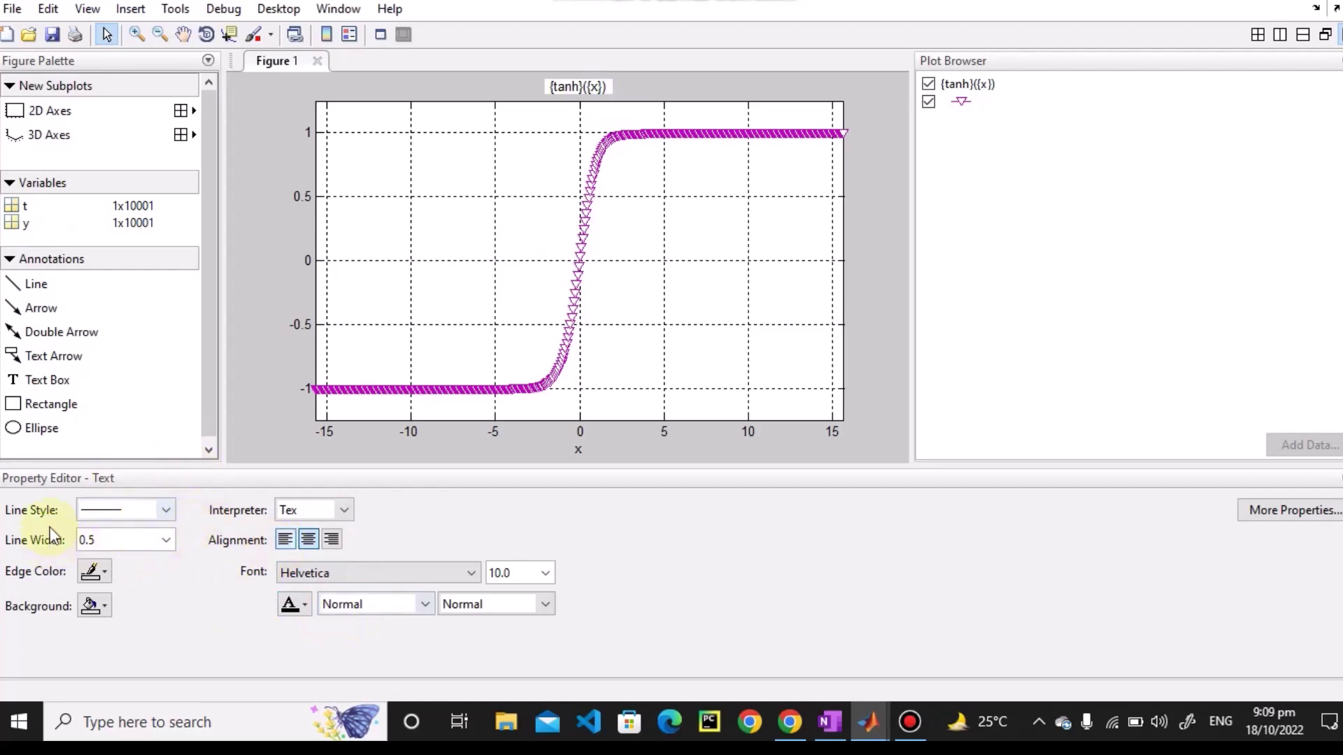
- Set the title's line width to 3.0 in the Property Editor
{"action": "left_click", "coordinate": [165, 540]}
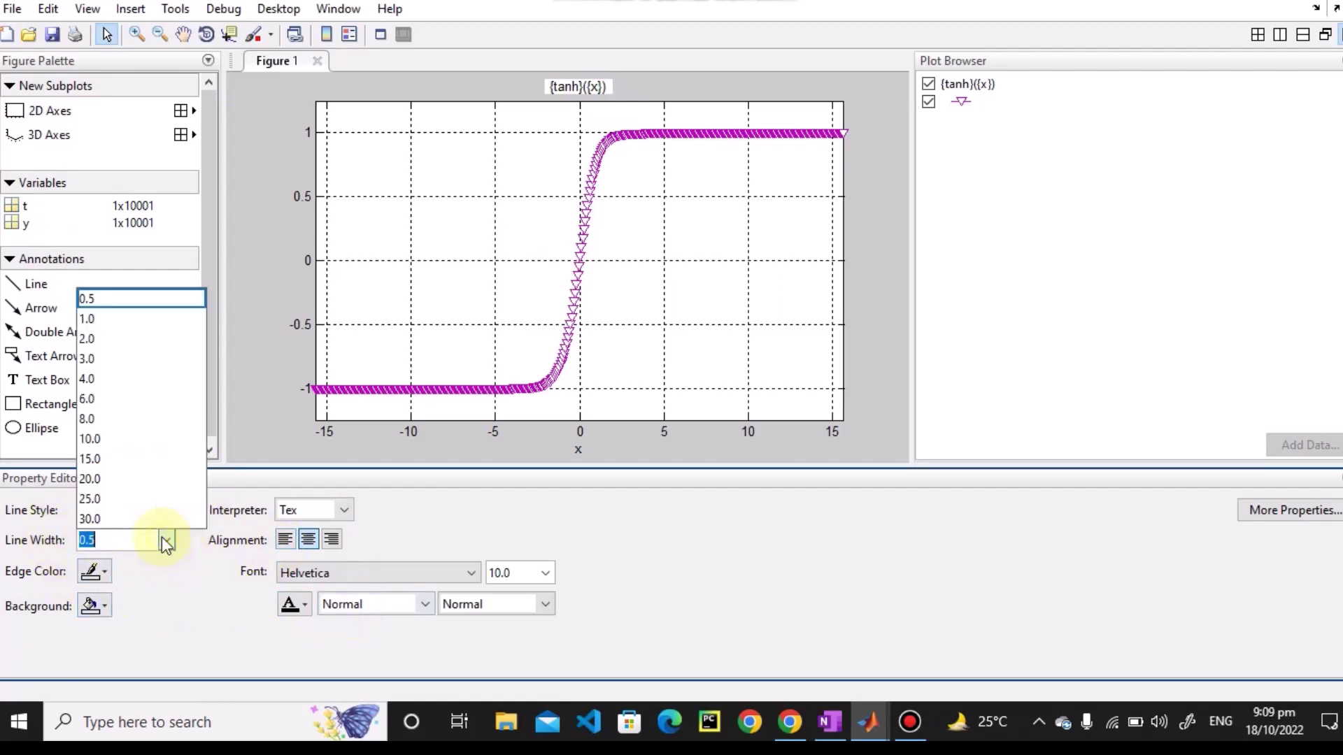
{"action": "left_click", "coordinate": [116, 341]}
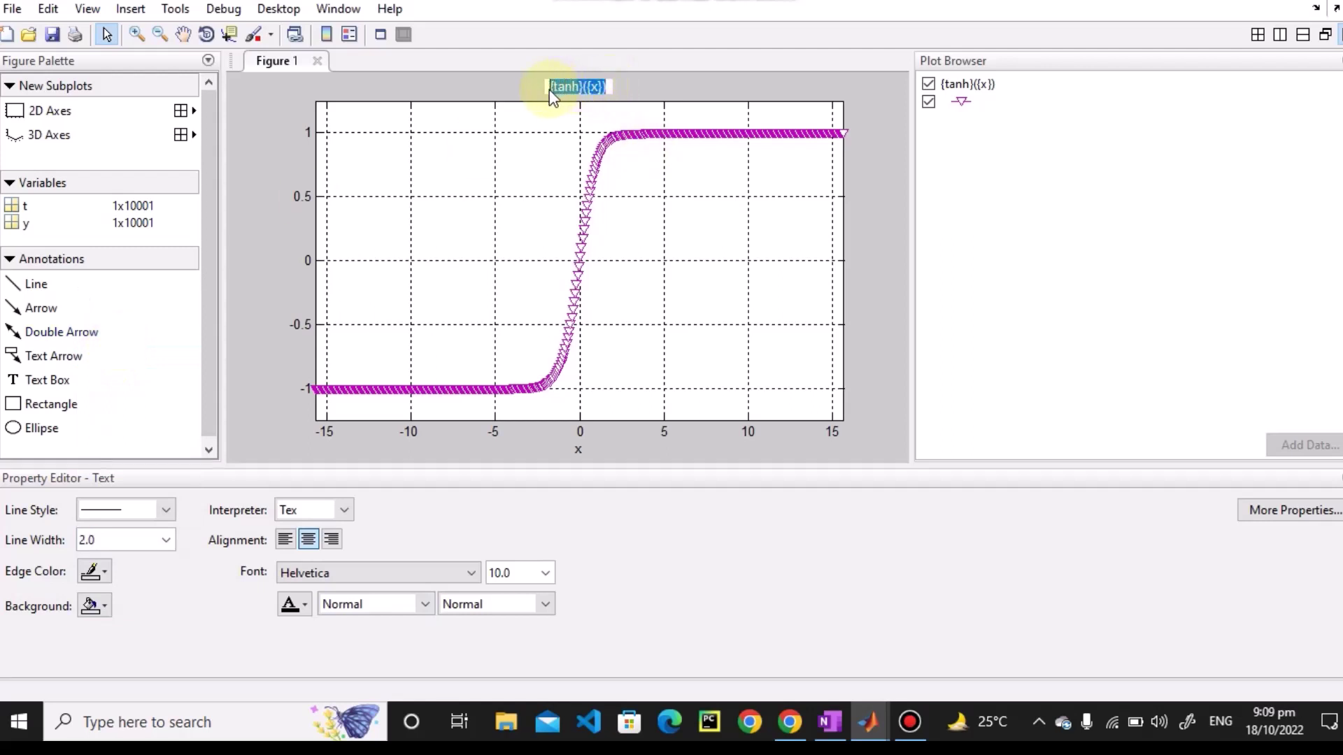
{"action": "left_click", "coordinate": [166, 540]}
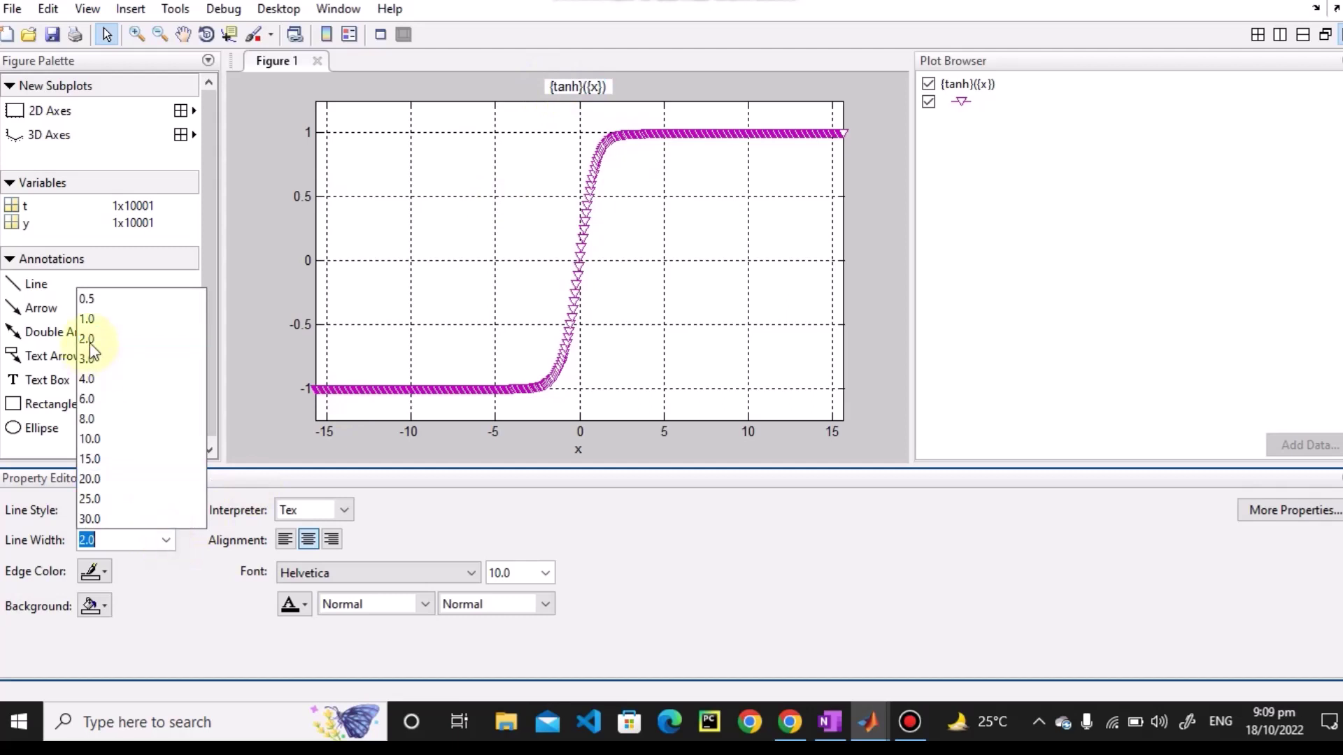
{"action": "left_click", "coordinate": [91, 358]}
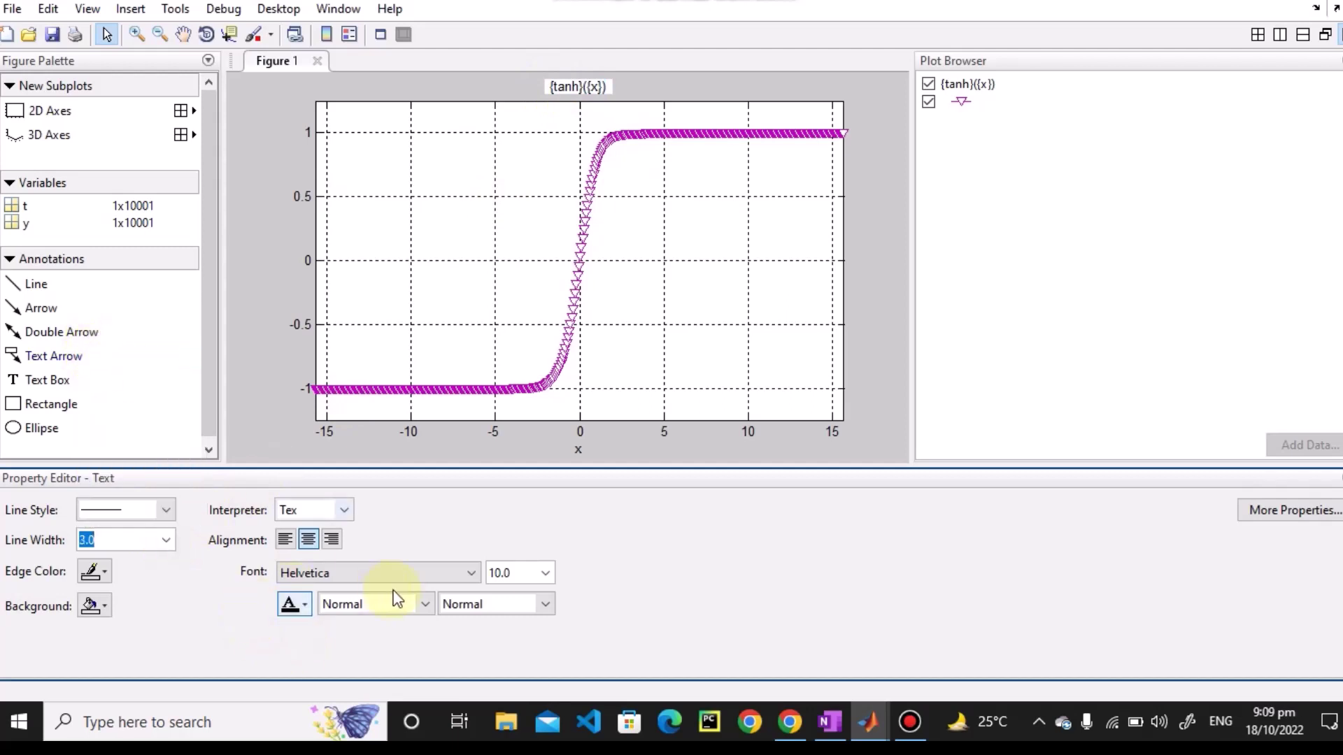
- Make the title text bold at font size 11, then deselect it
{"action": "left_click", "coordinate": [546, 574]}
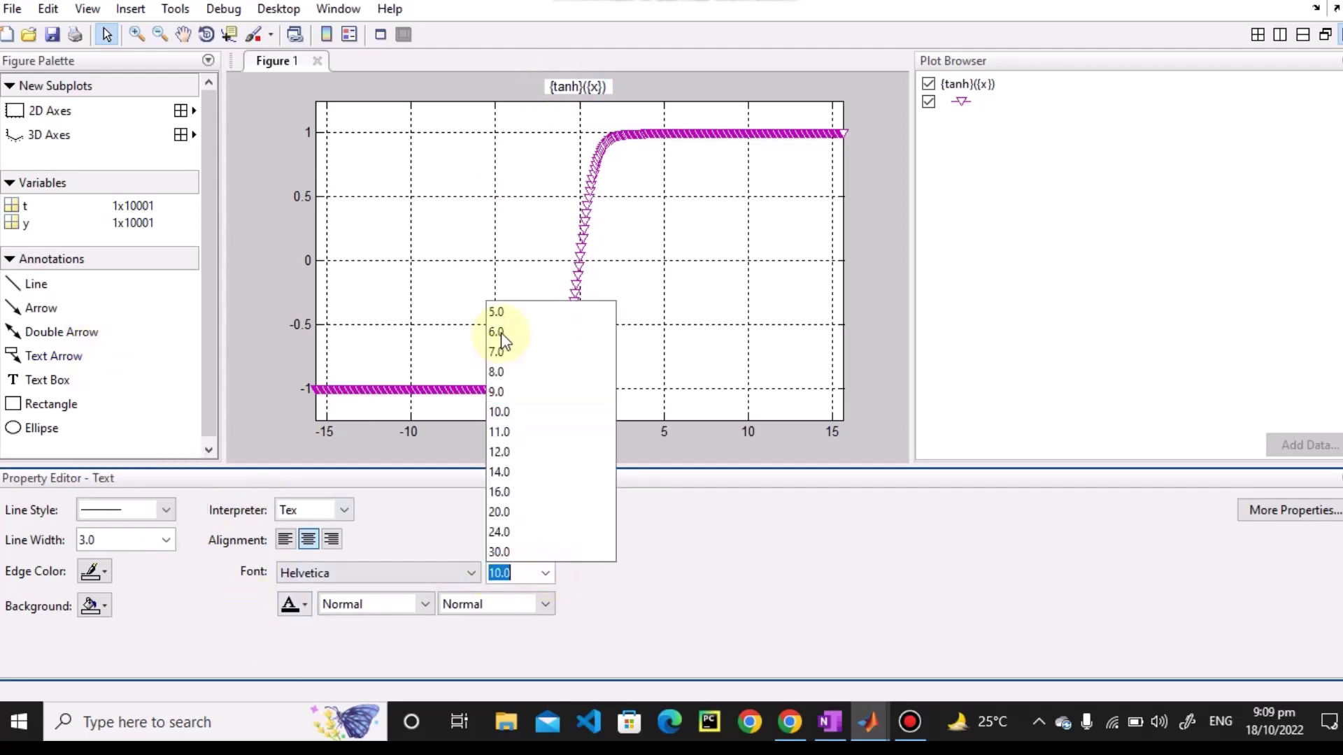
{"action": "left_click", "coordinate": [501, 434]}
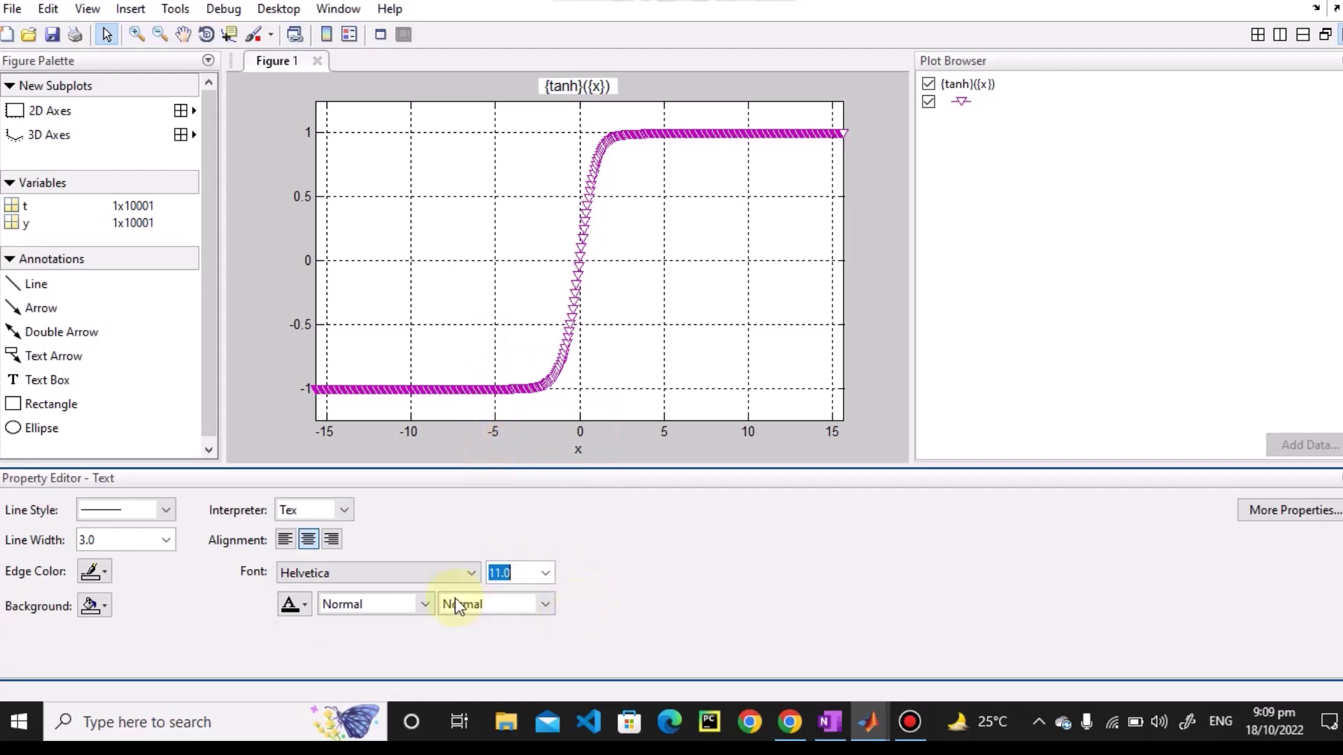
{"action": "left_click", "coordinate": [425, 604]}
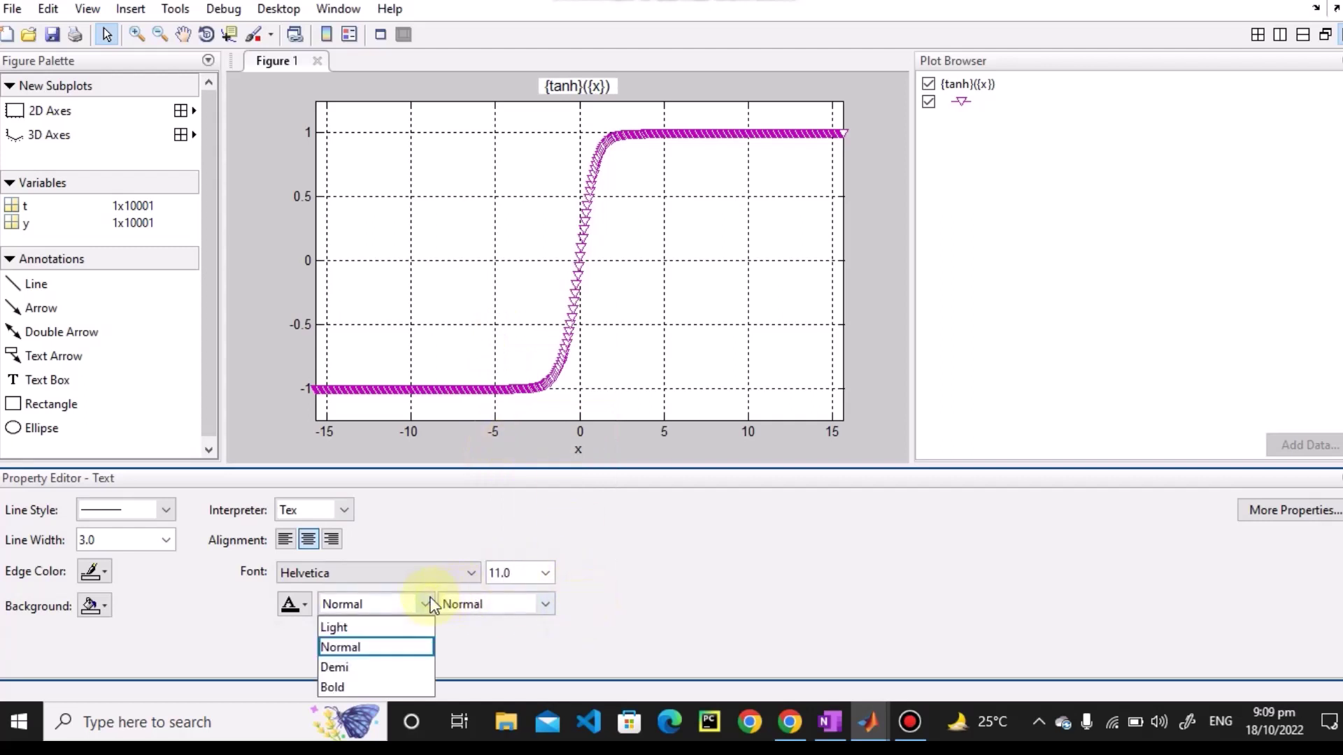
{"action": "left_click", "coordinate": [350, 687]}
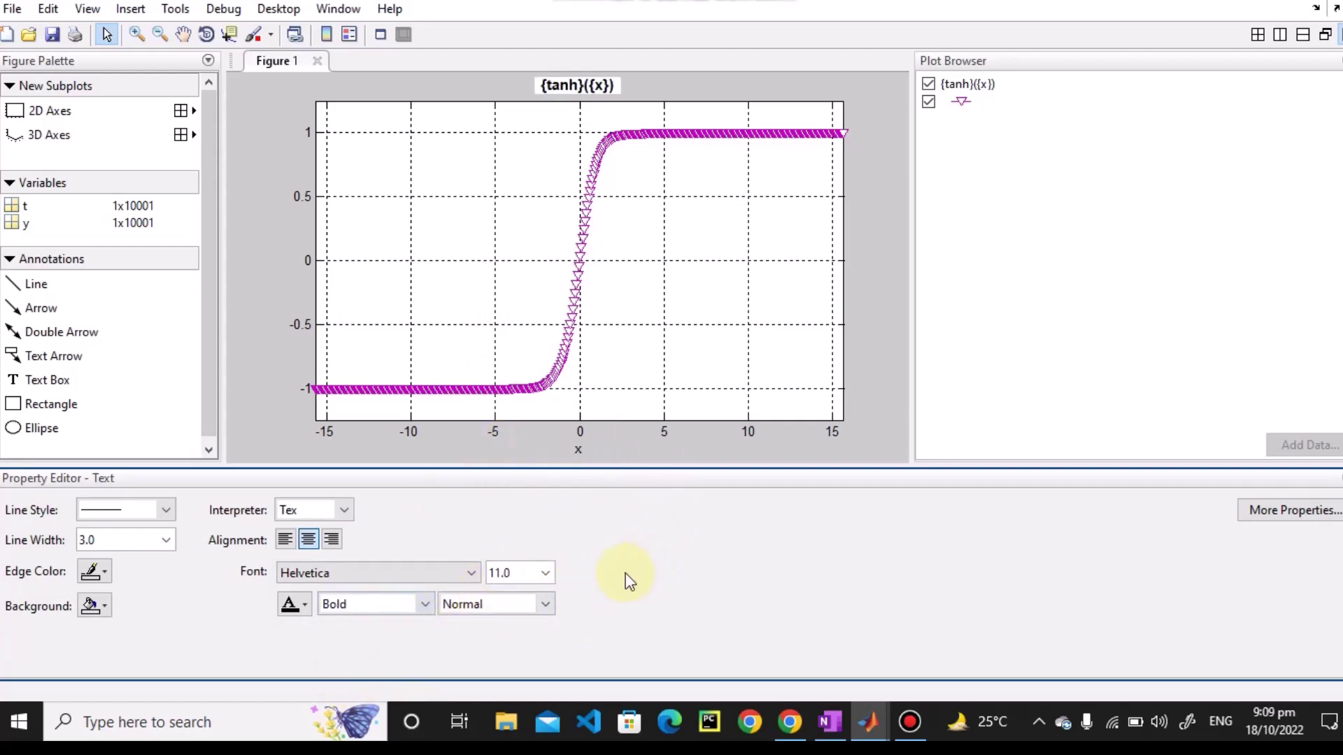
{"action": "left_click", "coordinate": [280, 267]}
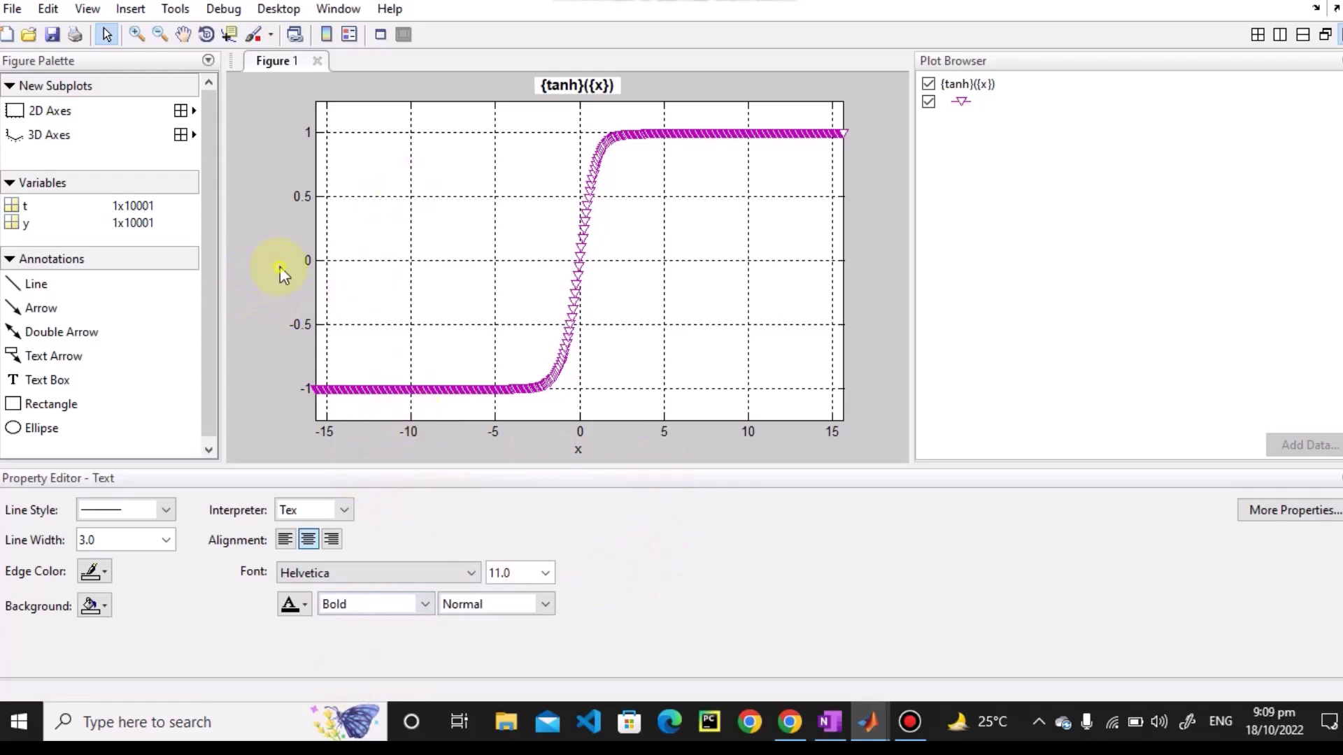
{"action": "left_click", "coordinate": [258, 253]}
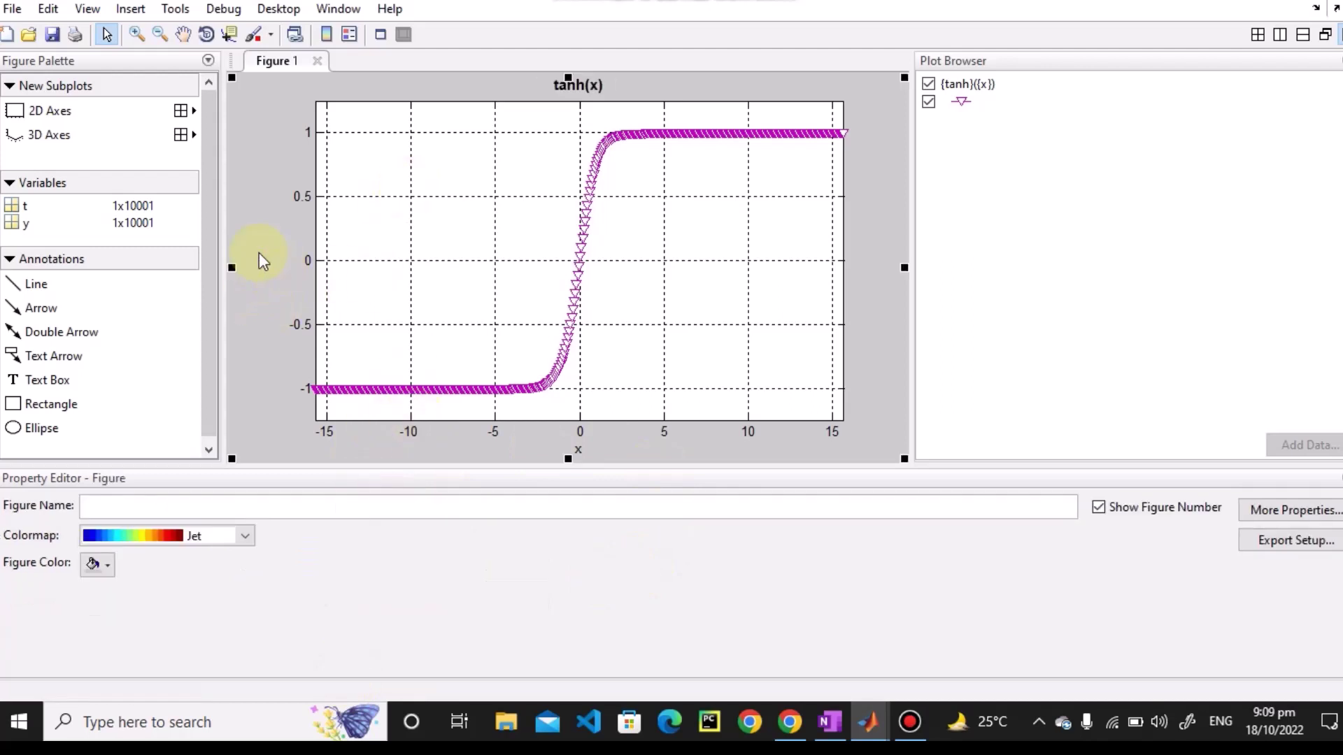
- Add a y-axis label reading 'Amplitude' through Insert > Y Label
{"action": "left_click", "coordinate": [131, 9]}
{"action": "left_click", "coordinate": [158, 59]}
{"action": "left_click", "coordinate": [131, 9]}
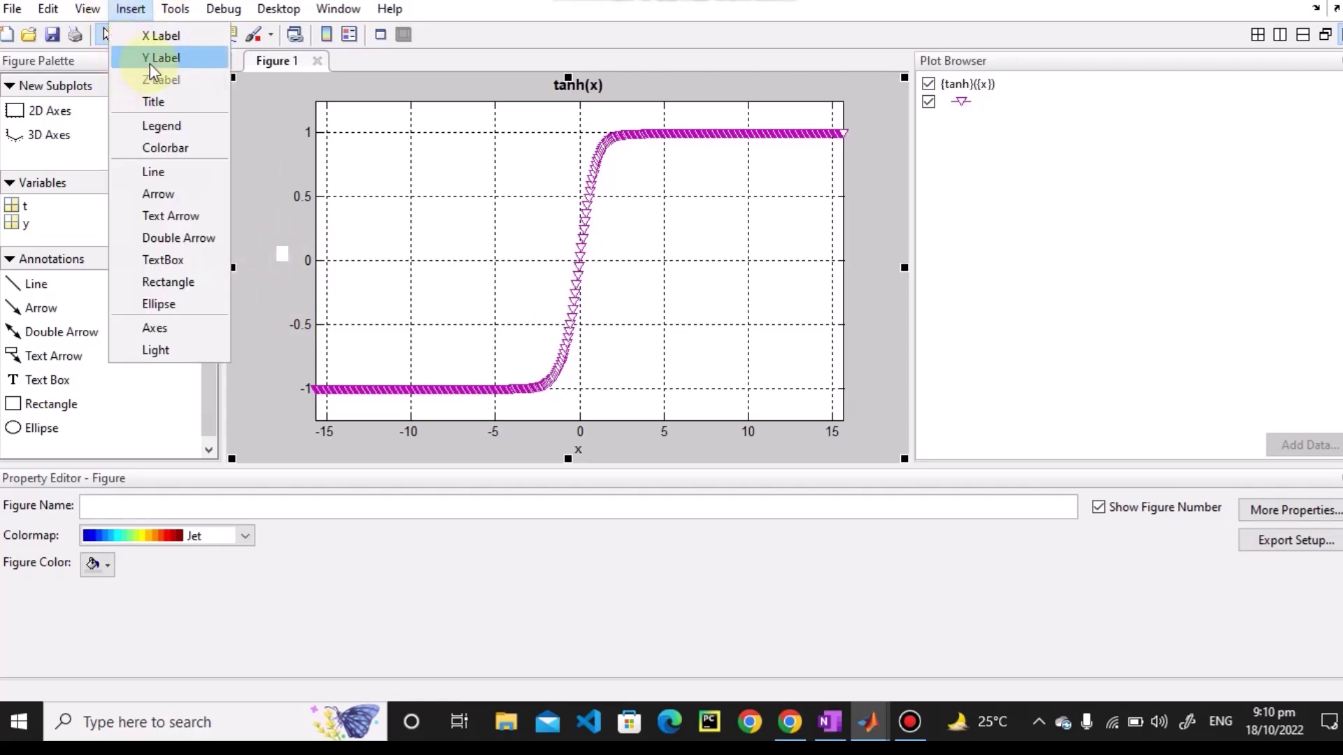
{"action": "left_click", "coordinate": [286, 258]}
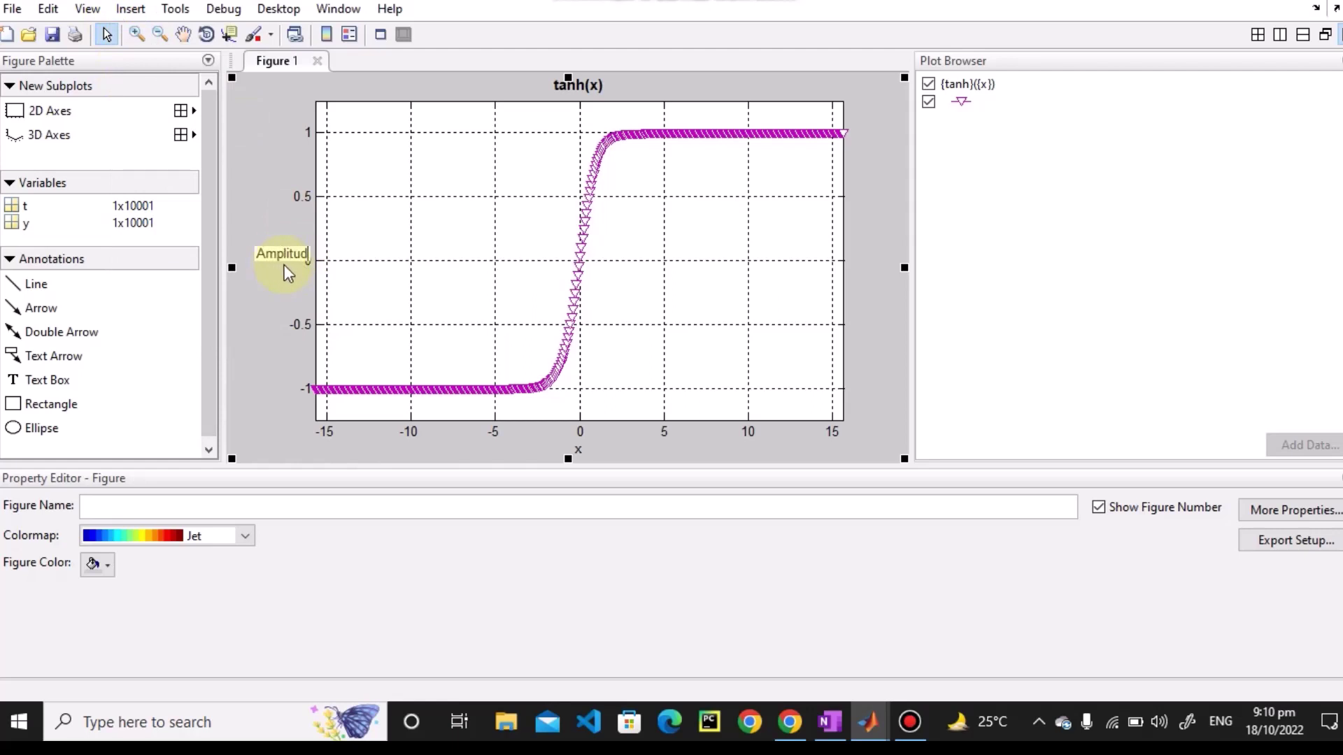
{"action": "left_click", "coordinate": [313, 297]}
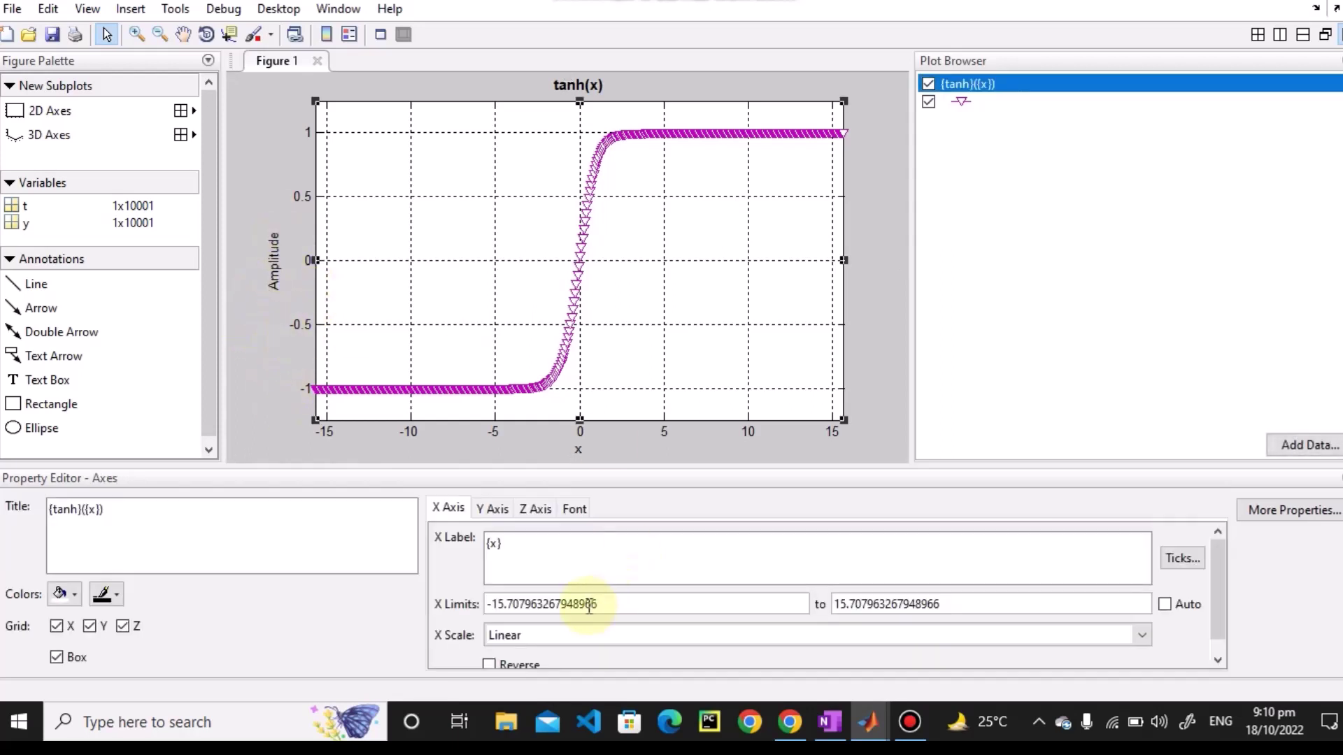
- Enter 'time' as the x-axis label in the X Axis tab
{"action": "left_click", "coordinate": [630, 555]}
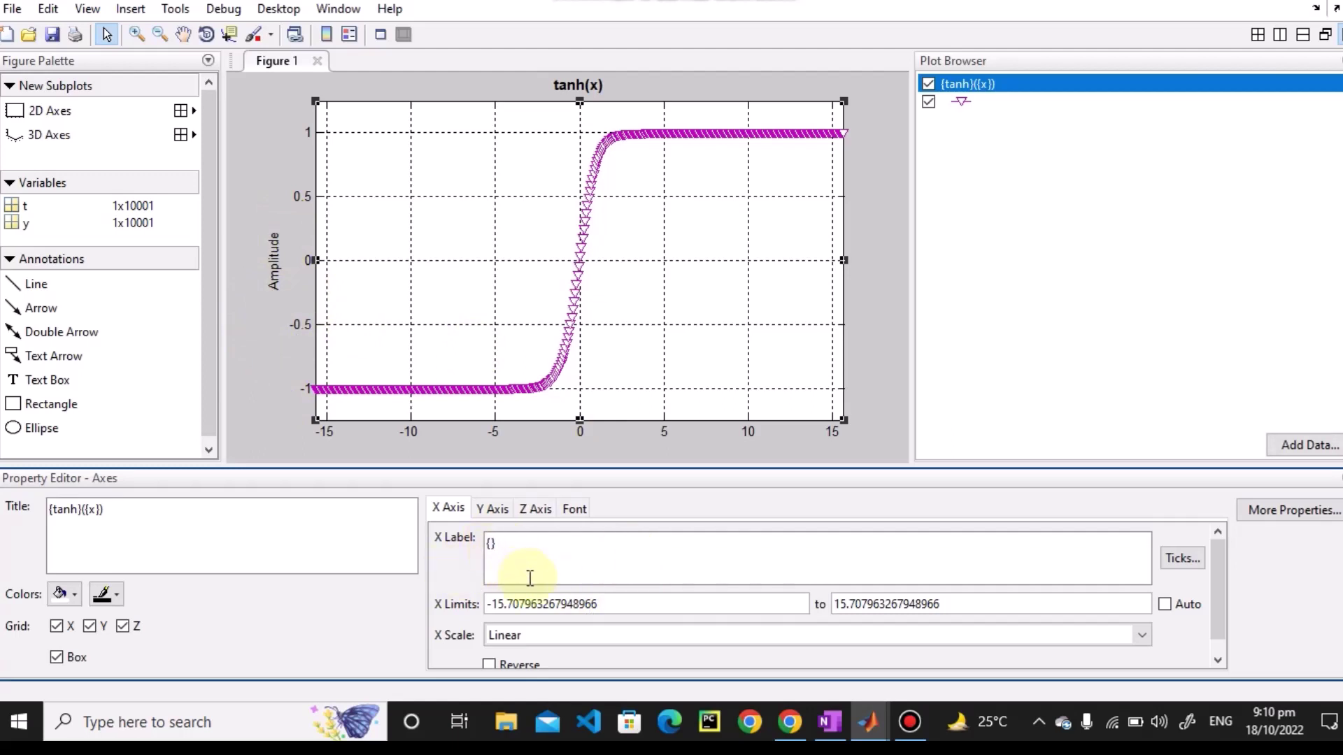
{"action": "type", "text": "time"}
{"action": "left_click_drag", "start_coordinate": [613, 606], "coordinate": [487, 606]}
{"action": "left_click_drag", "start_coordinate": [854, 605], "coordinate": [1221, 593]}
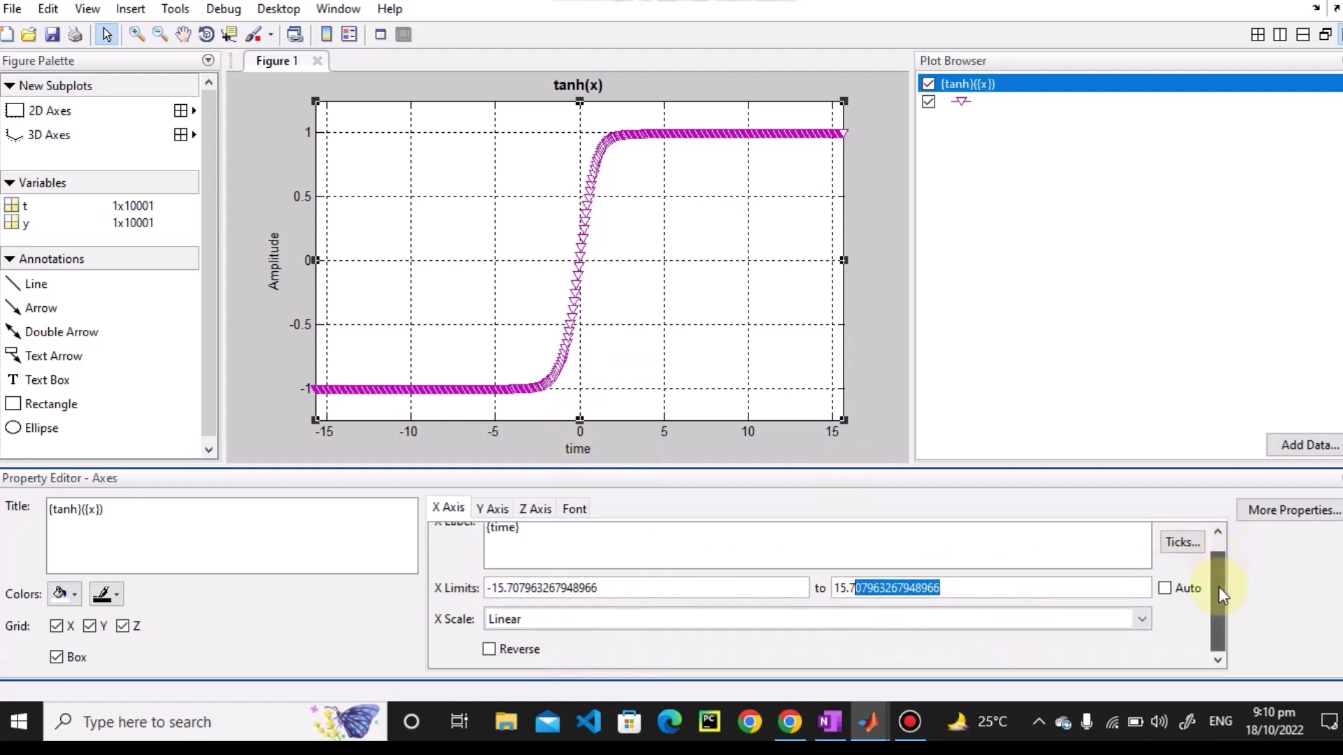
- Switch the x-axis scale to Log, then choose File > Save As
{"action": "left_click", "coordinate": [1149, 618]}
{"action": "left_click", "coordinate": [531, 663]}
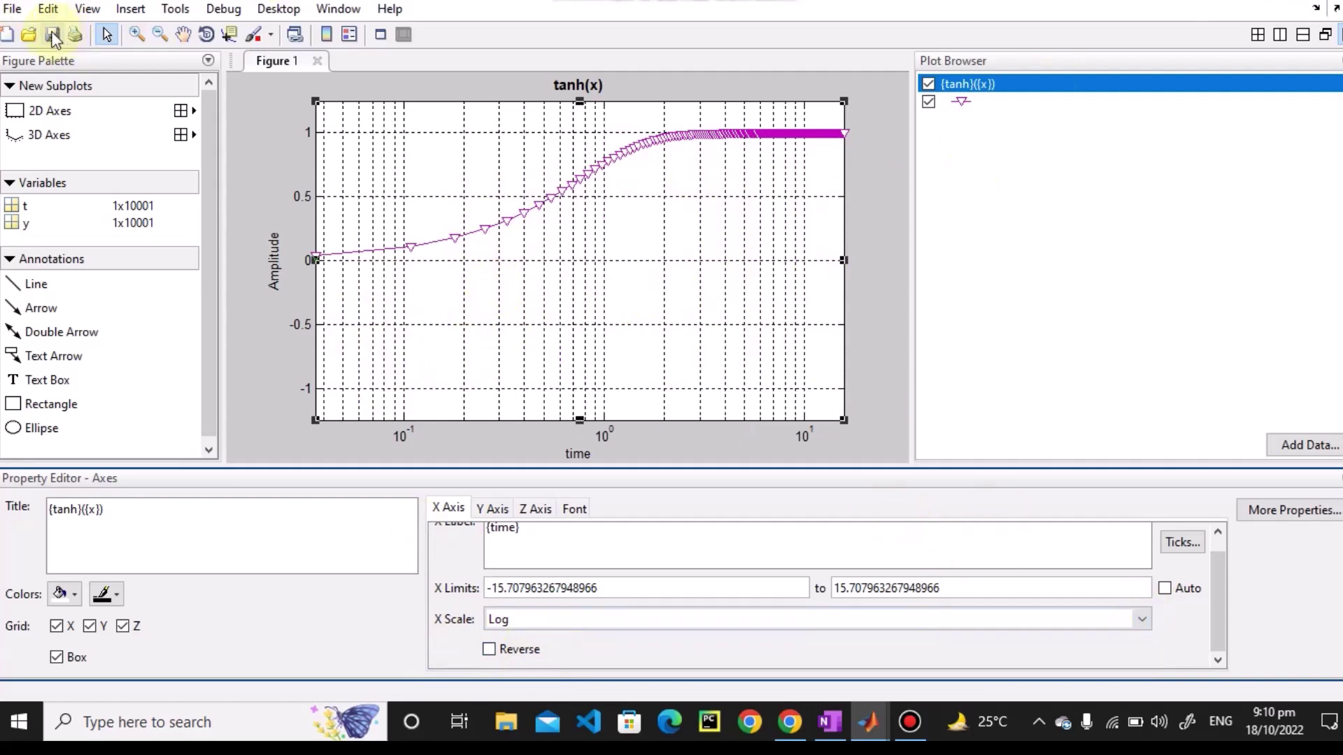
{"action": "left_click", "coordinate": [12, 8]}
{"action": "left_click", "coordinate": [54, 126]}
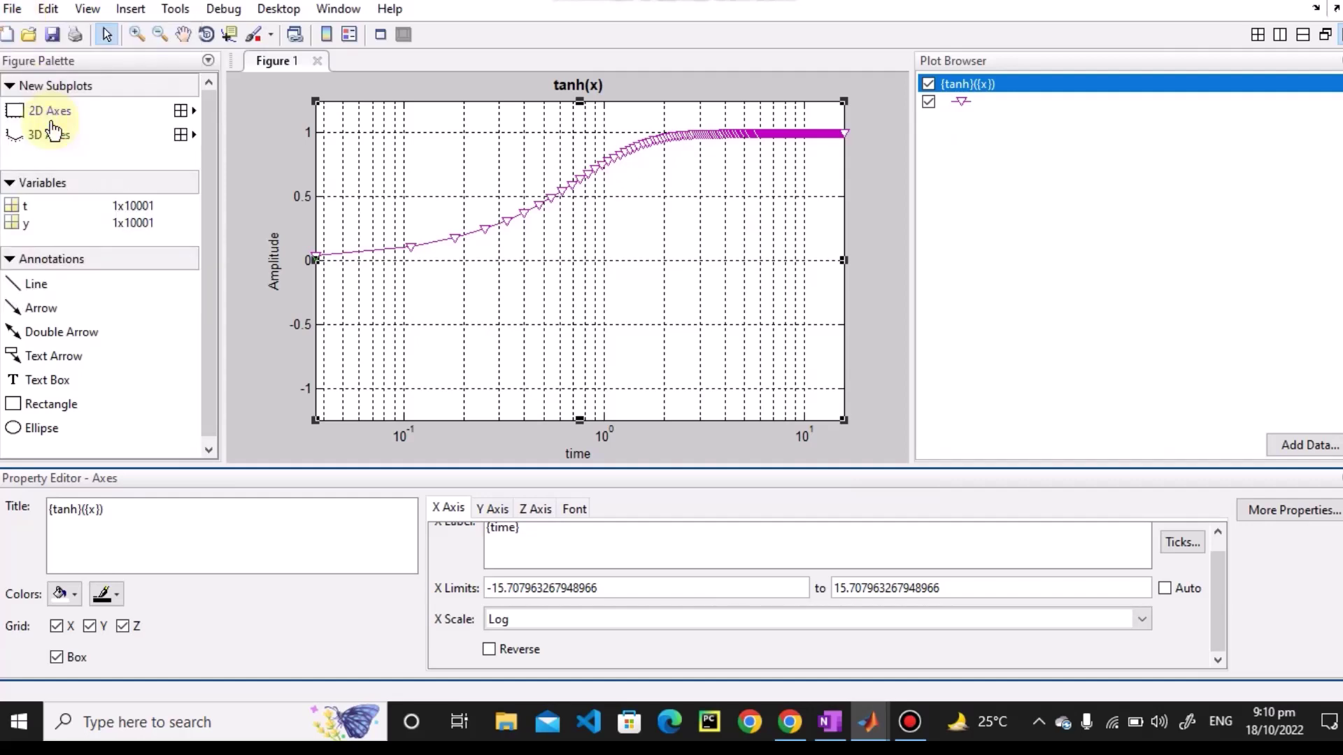
- Dismiss the Save As dialog without saving and close the tanh(x) figure
{"action": "left_click", "coordinate": [316, 405]}
{"action": "left_click", "coordinate": [316, 405]}
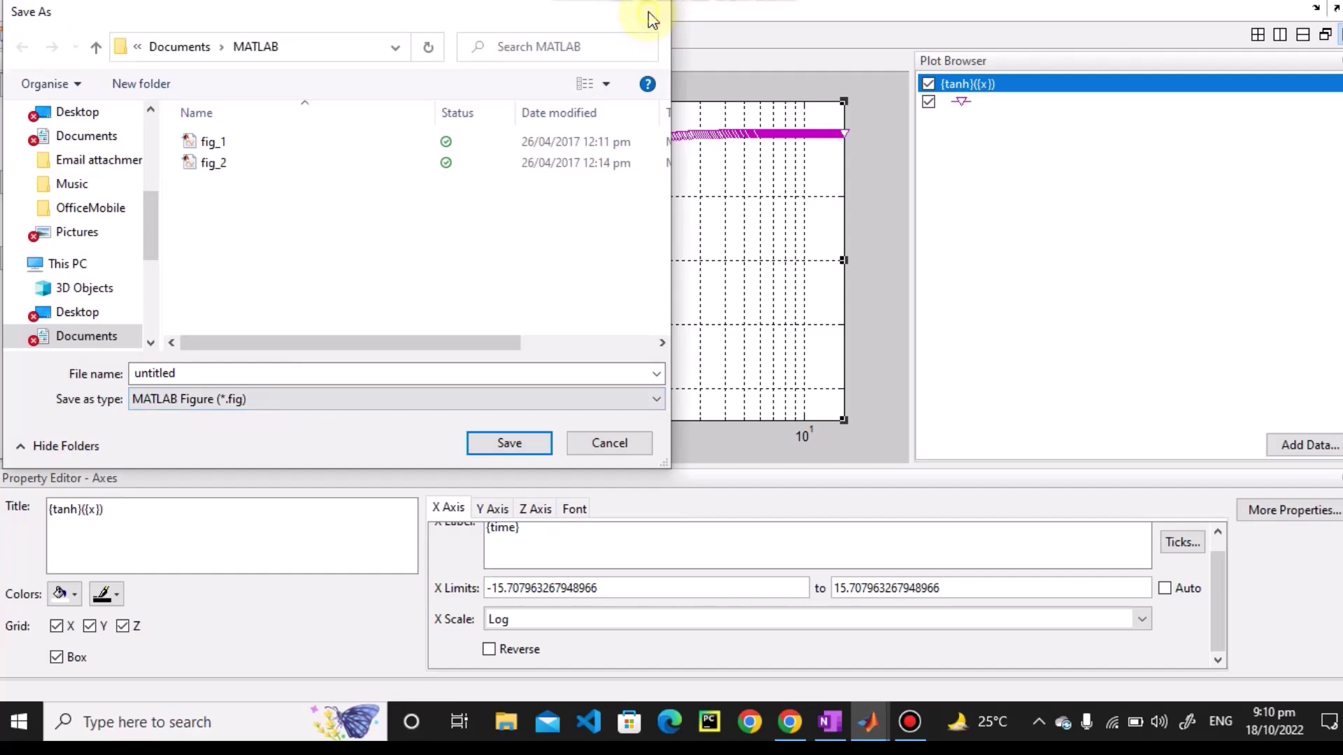
{"action": "left_click", "coordinate": [656, 12]}
{"action": "left_click", "coordinate": [1329, 14]}
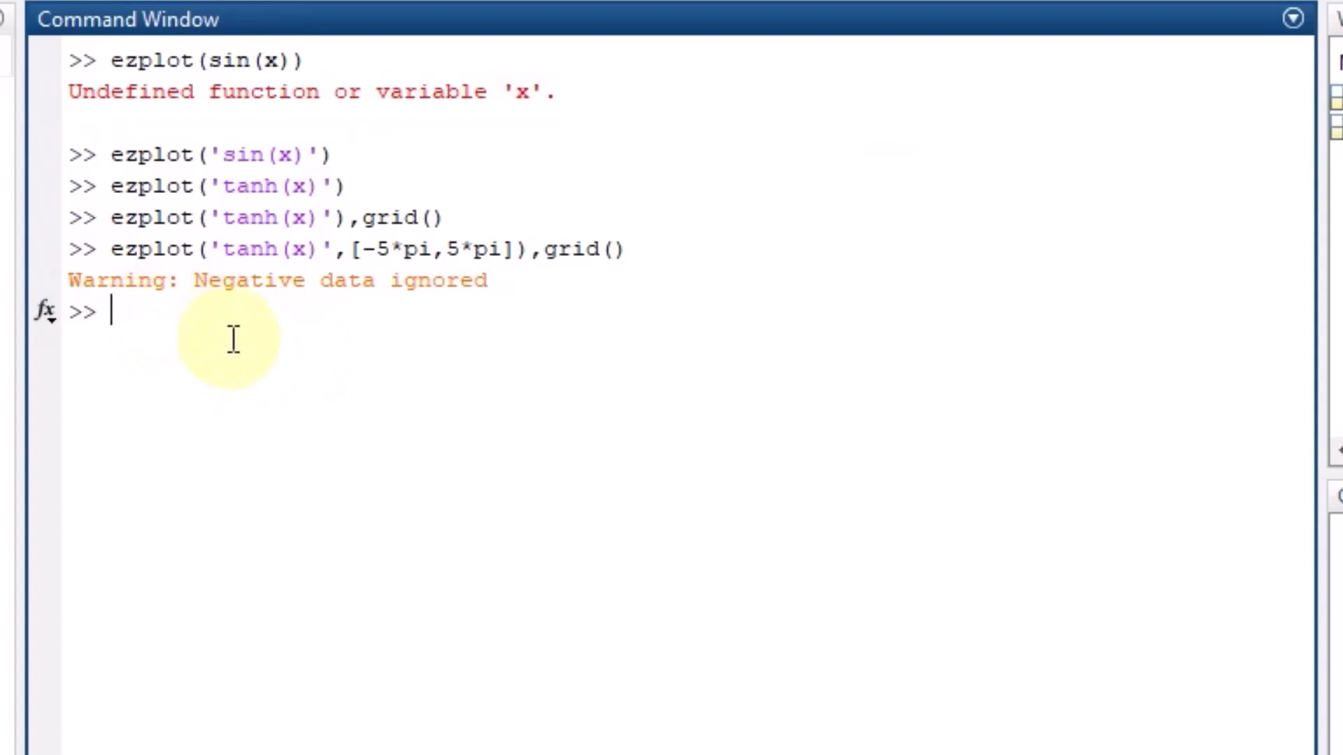
- Recall the last ezplot command and erase its tanh(x) expression and interval
{"action": "key", "text": "Up"}
{"action": "key", "text": "Left"}
{"action": "key", "text": "Left"}
{"action": "key", "text": "Left"}
{"action": "key", "text": "Left"}
{"action": "key", "text": "Left"}
{"action": "key", "text": "Left"}
{"action": "key", "text": "Left"}
{"action": "key", "text": "Left"}
{"action": "key", "text": "Delete"}
{"action": "key", "text": "BackSpace"}
{"action": "key", "text": "BackSpace"}
{"action": "key", "text": "BackSpace"}
{"action": "key", "text": "BackSpace"}
{"action": "key", "text": "BackSpace"}
{"action": "key", "text": "BackSpace"}
{"action": "key", "text": "BackSpace"}
{"action": "key", "text": "BackSpace"}
{"action": "key", "text": "BackSpace"}
{"action": "key", "text": "BackSpace"}
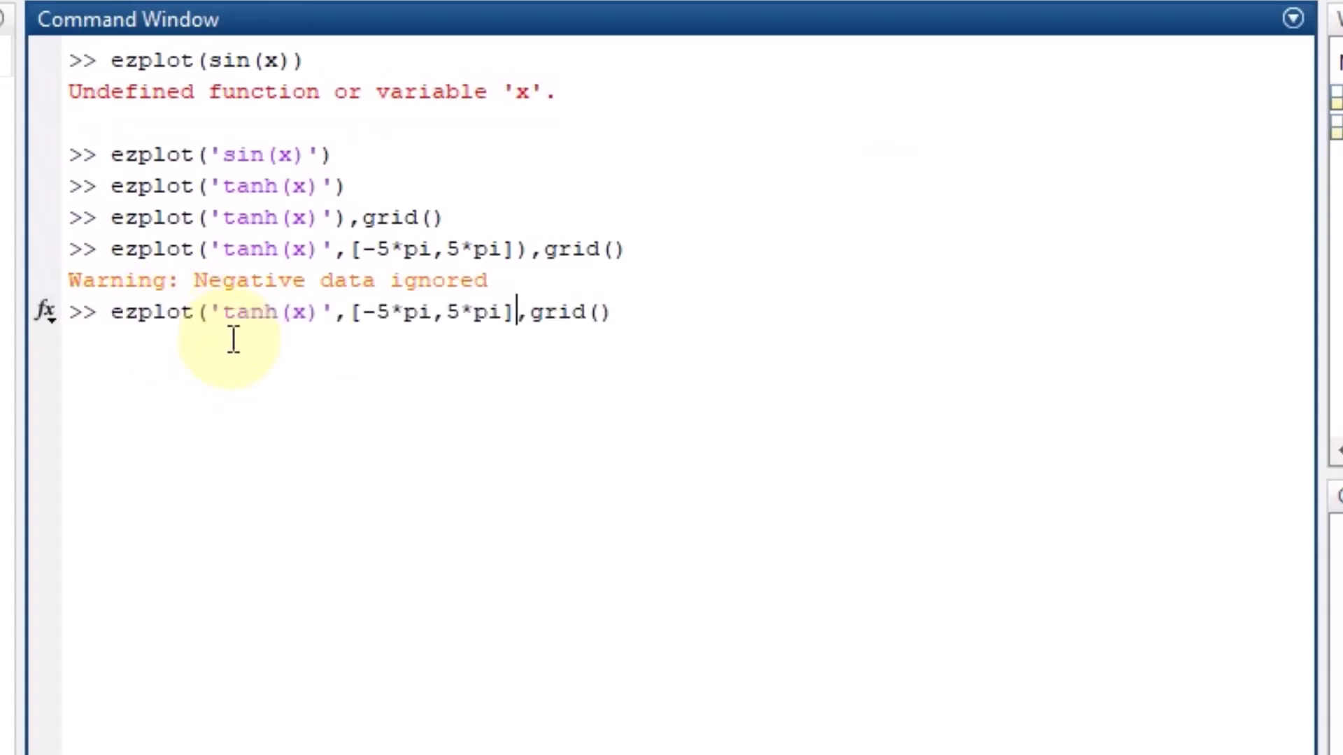
{"action": "key", "text": "BackSpace"}
{"action": "key", "text": "BackSpace"}
{"action": "key", "text": "BackSpace"}
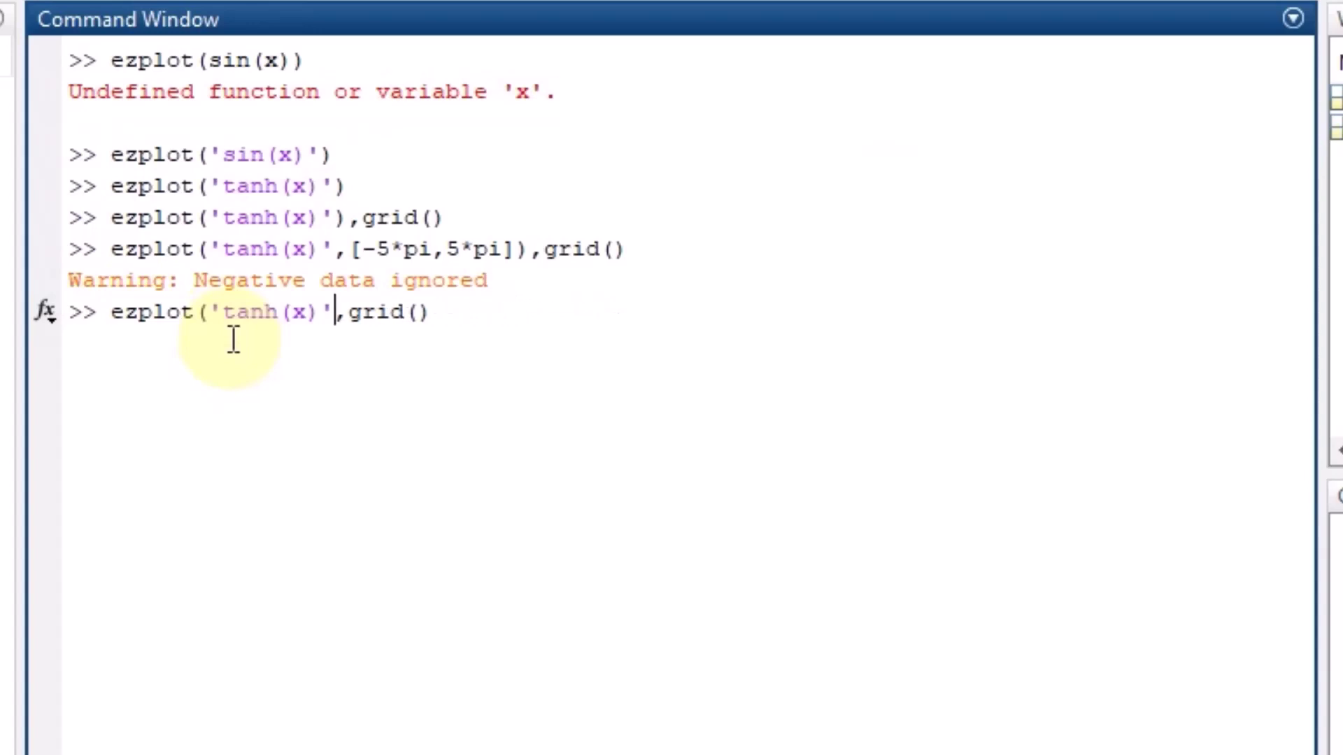
{"action": "key", "text": "BackSpace"}
{"action": "key", "text": "BackSpace"}
{"action": "key", "text": "BackSpace"}
{"action": "key", "text": "BackSpace"}
{"action": "key", "text": "BackSpace"}
{"action": "key", "text": "BackSpace"}
{"action": "key", "text": "BackSpace"}
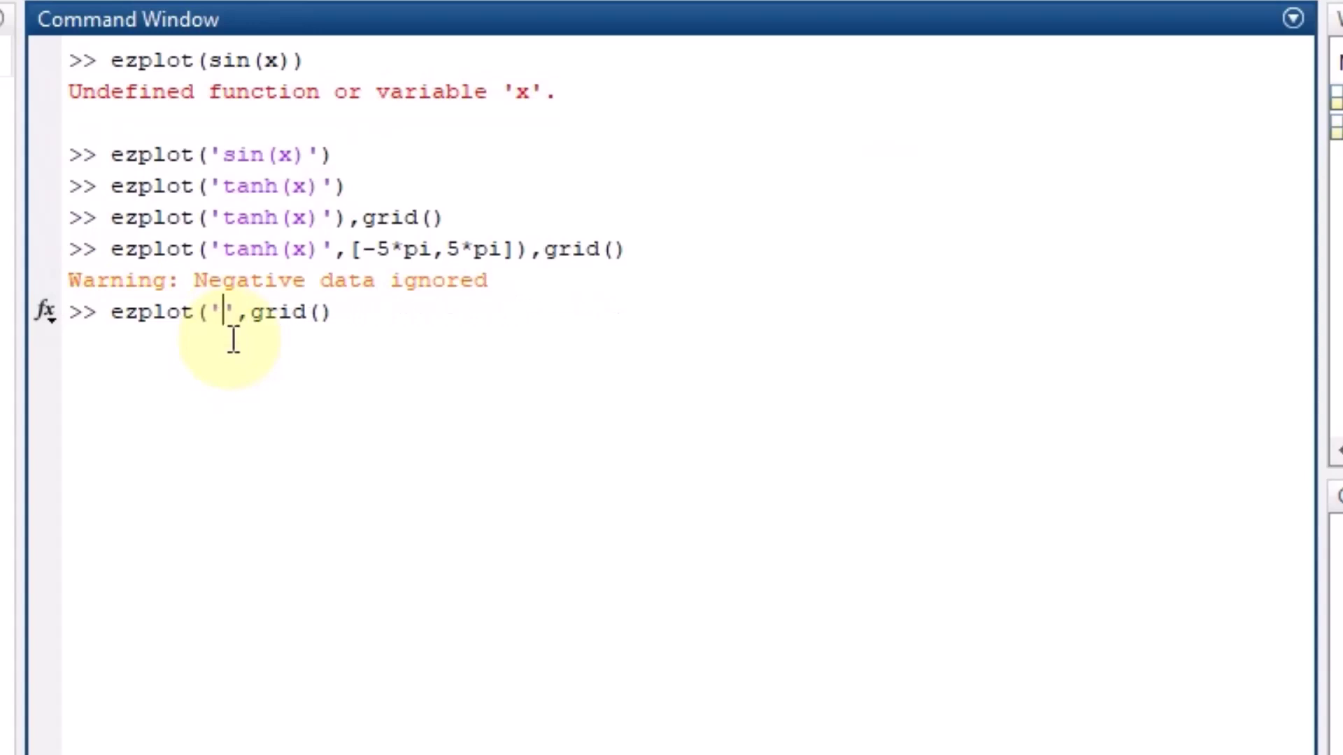
- Run ezplot('x^2+x+1'),grid() to plot the gridded parabola, then close it
{"action": "type", "text": "x"}
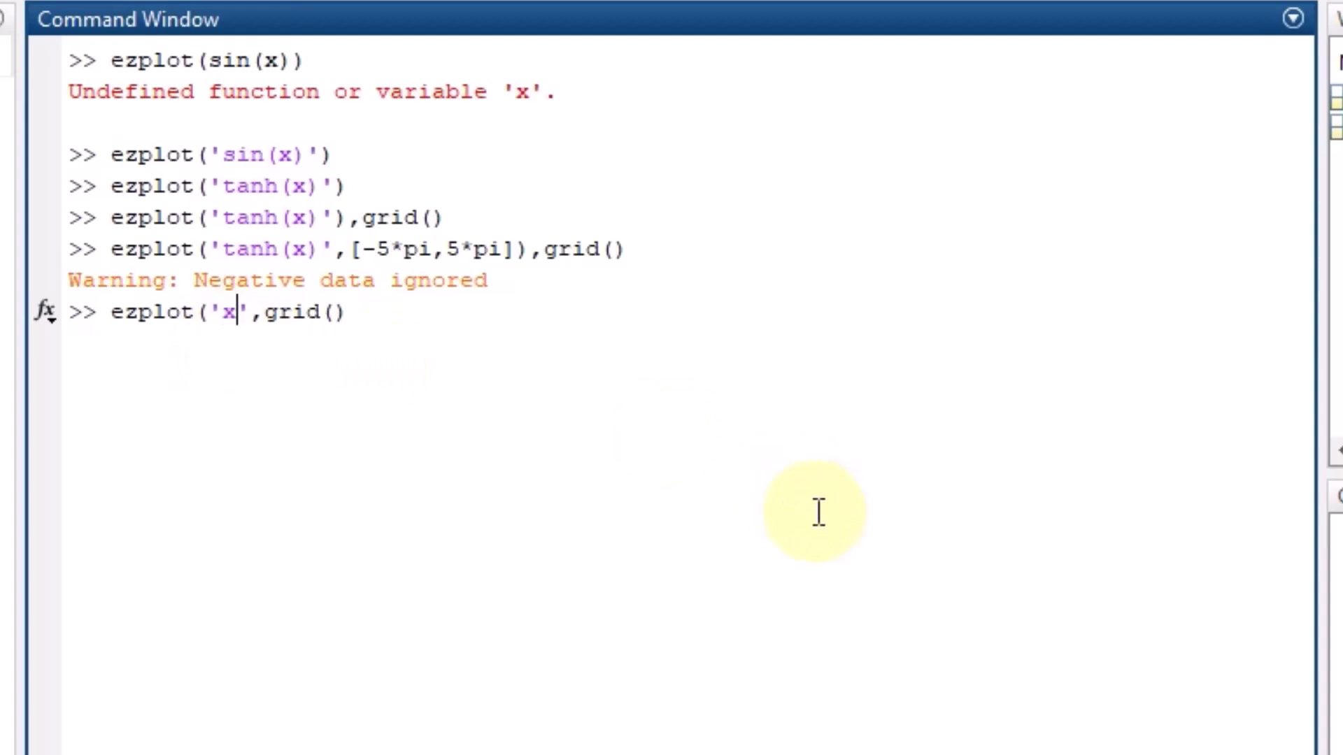
{"action": "type", "text": "^2"}
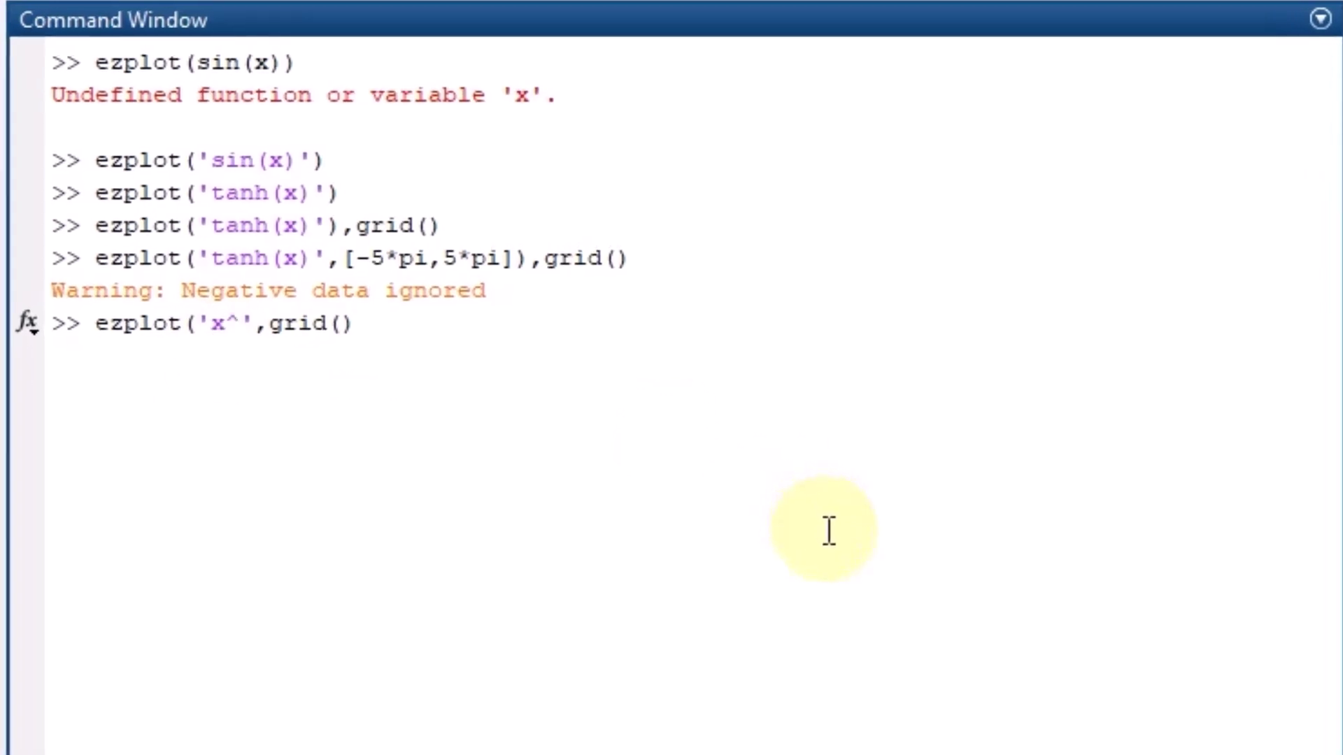
{"action": "type", "text": "+x"}
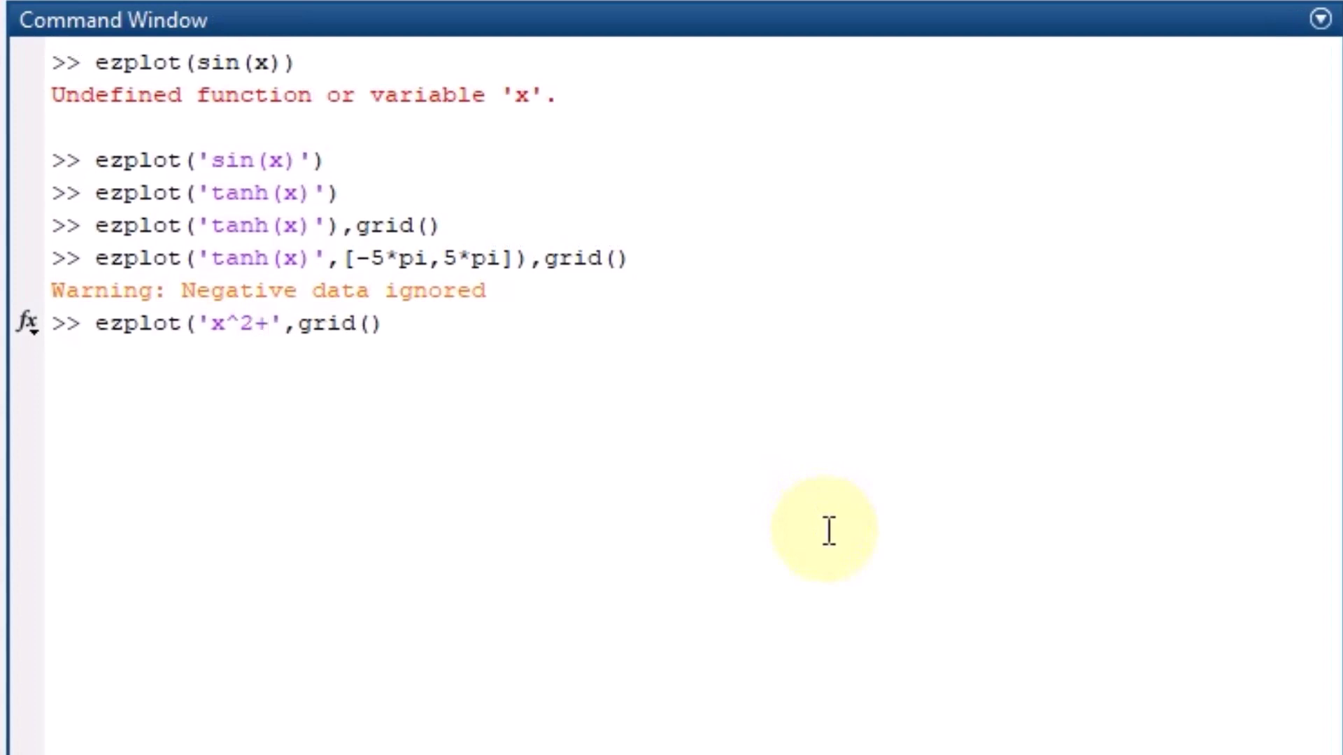
{"action": "type", "text": "+1"}
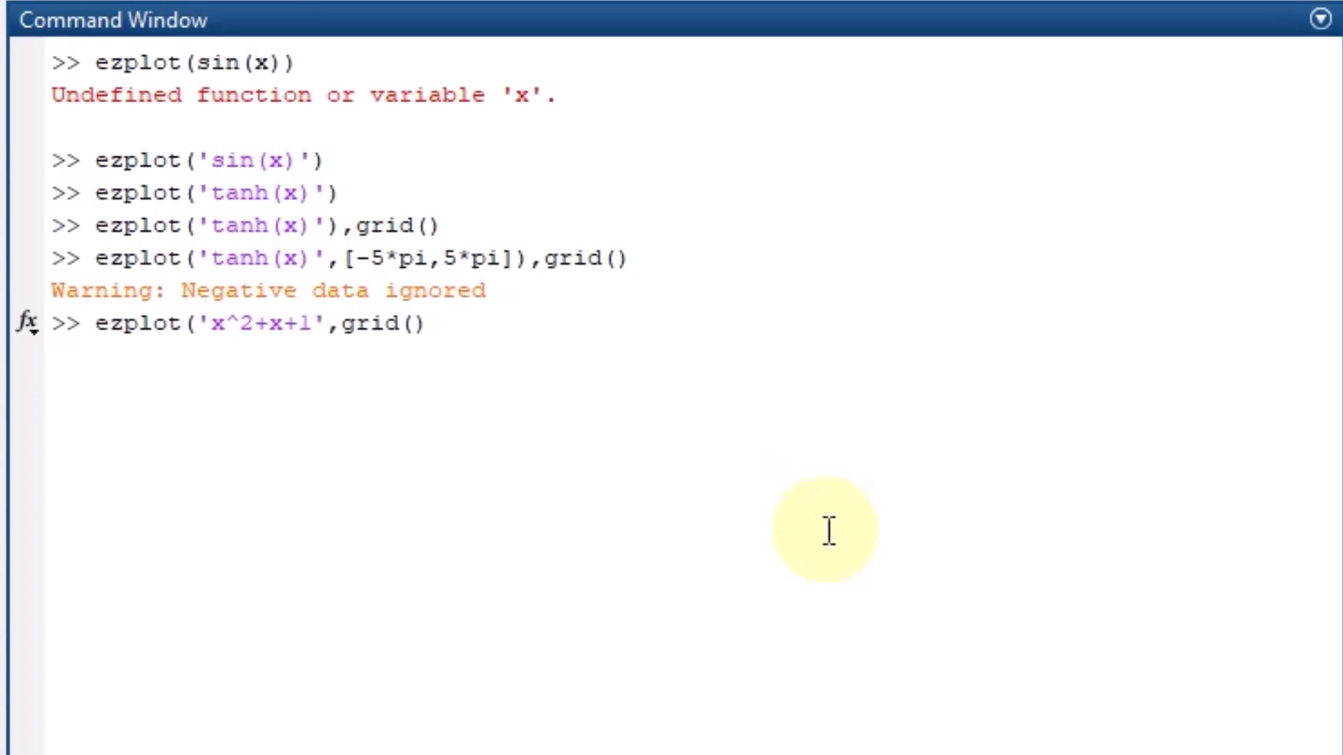
{"action": "key", "text": "Right"}
{"action": "type", "text": ")"}
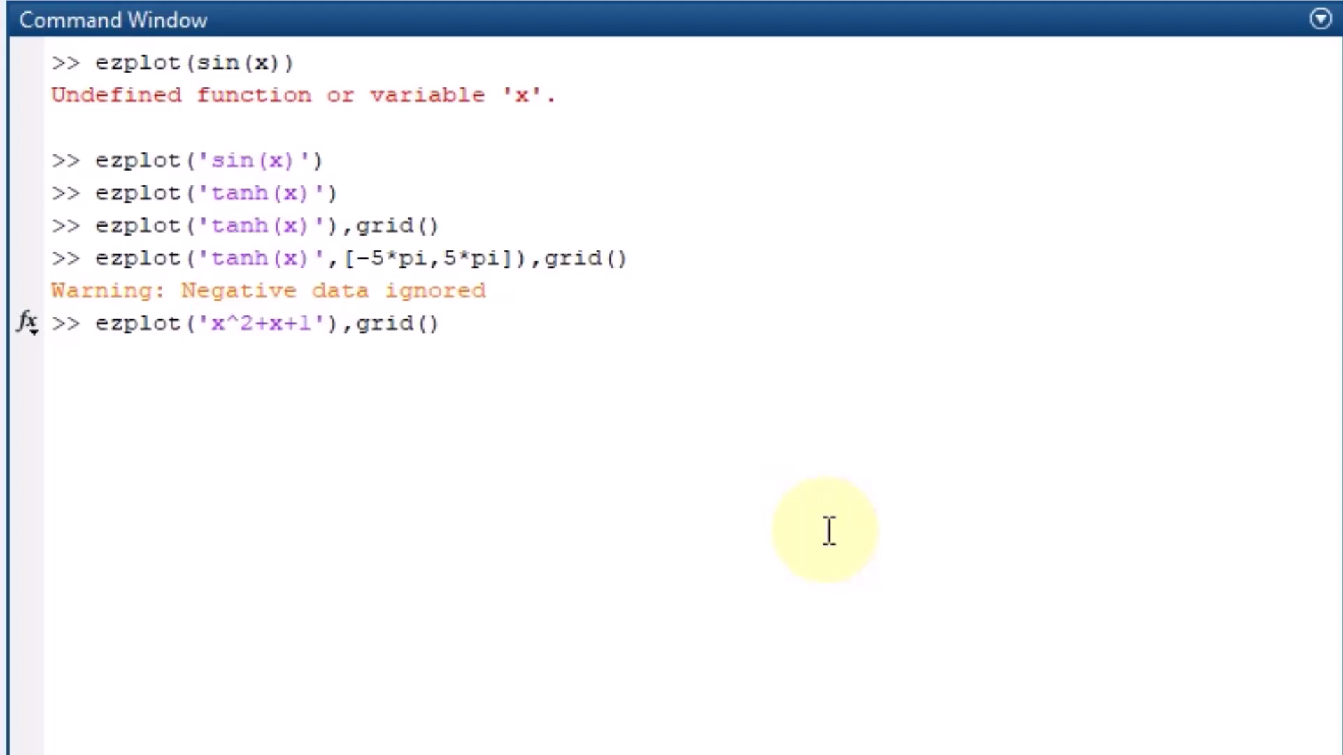
{"action": "key", "text": "Return"}
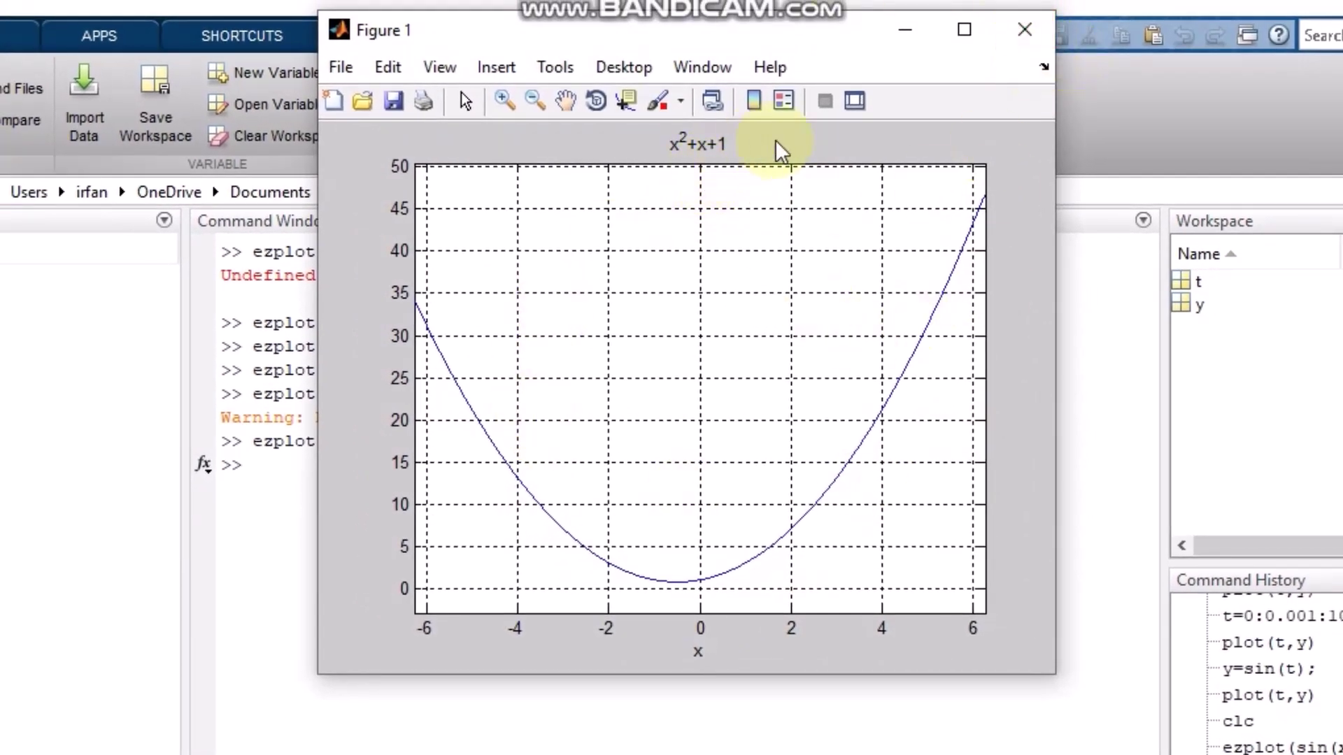
{"action": "left_click", "coordinate": [1014, 43]}
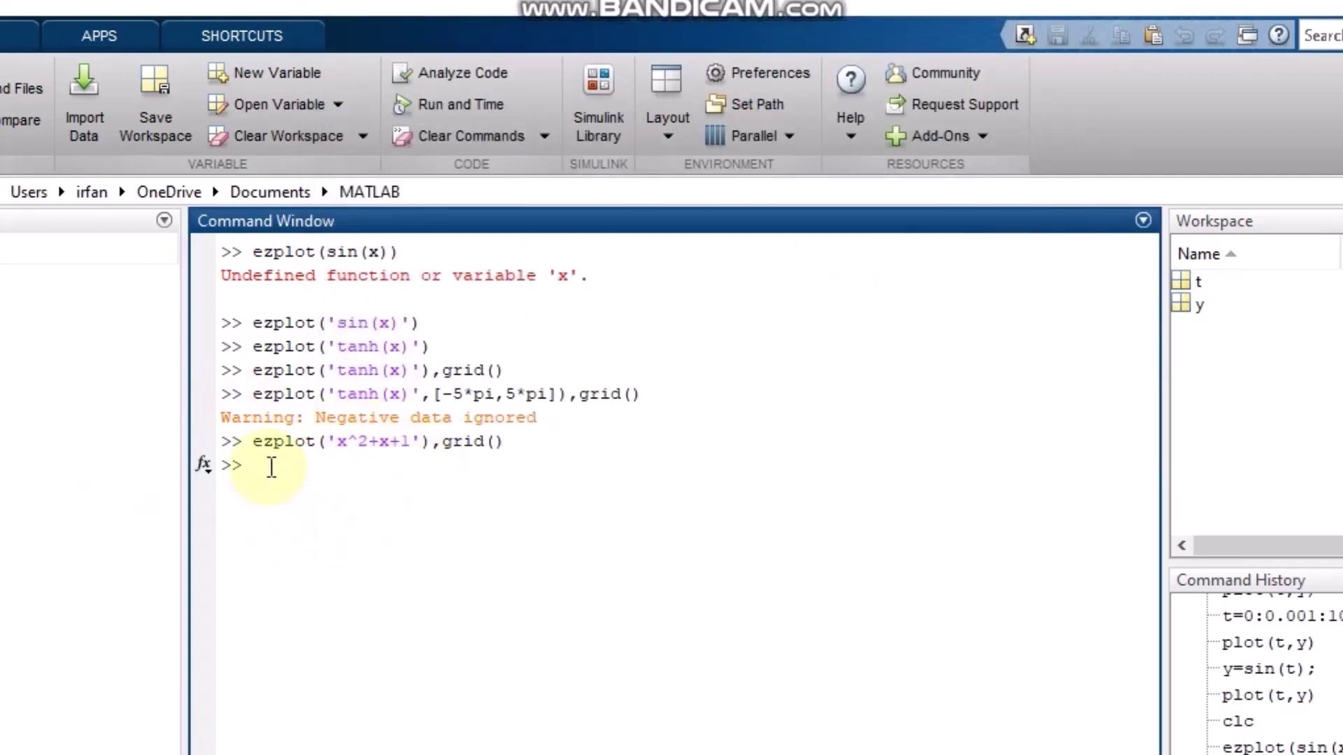
- Edit the recalled command to ezplot('x^4+x^2+1'),grid() and run it
{"action": "key", "text": "Up"}
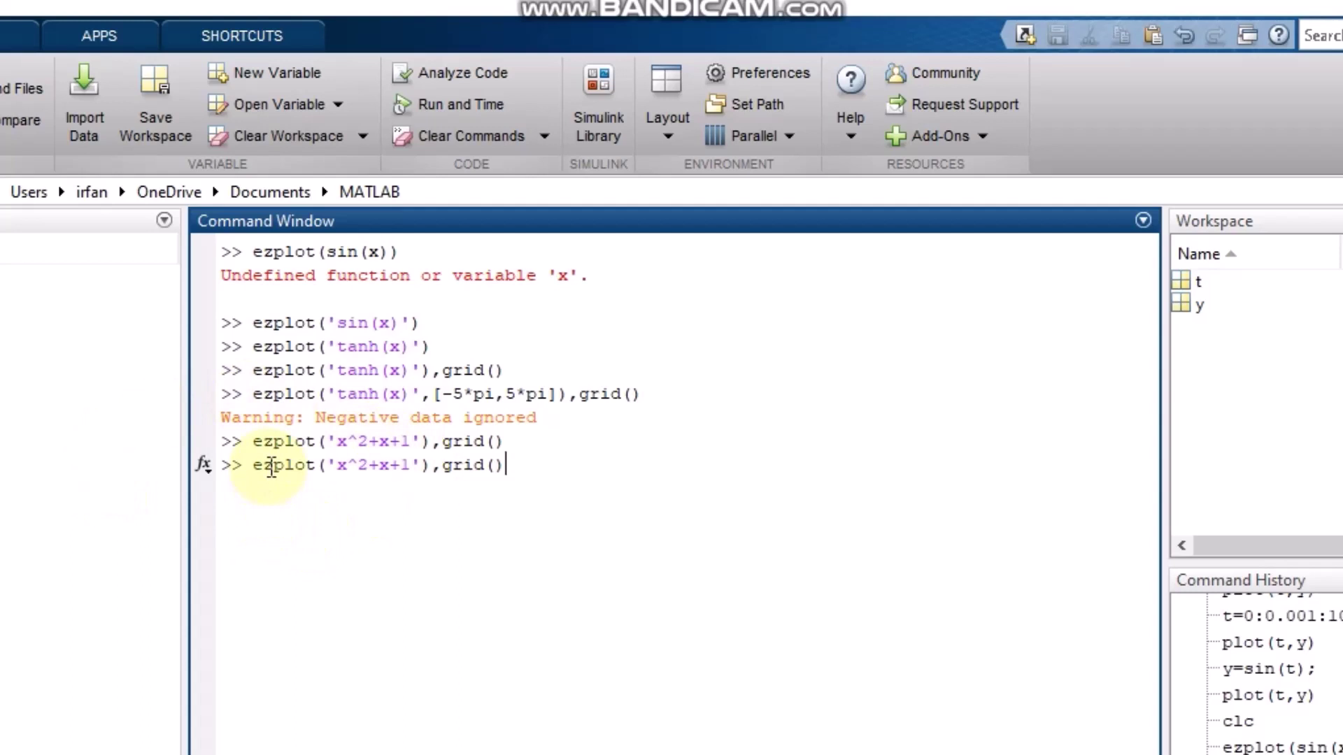
{"action": "key", "text": "Left"}
{"action": "key", "text": "Left"}
{"action": "key", "text": "Left"}
{"action": "key", "text": "Left"}
{"action": "key", "text": "Left"}
{"action": "key", "text": "Left"}
{"action": "key", "text": "Left"}
{"action": "key", "text": "Left"}
{"action": "key", "text": "Left"}
{"action": "key", "text": "Left"}
{"action": "key", "text": "Left"}
{"action": "key", "text": "Left"}
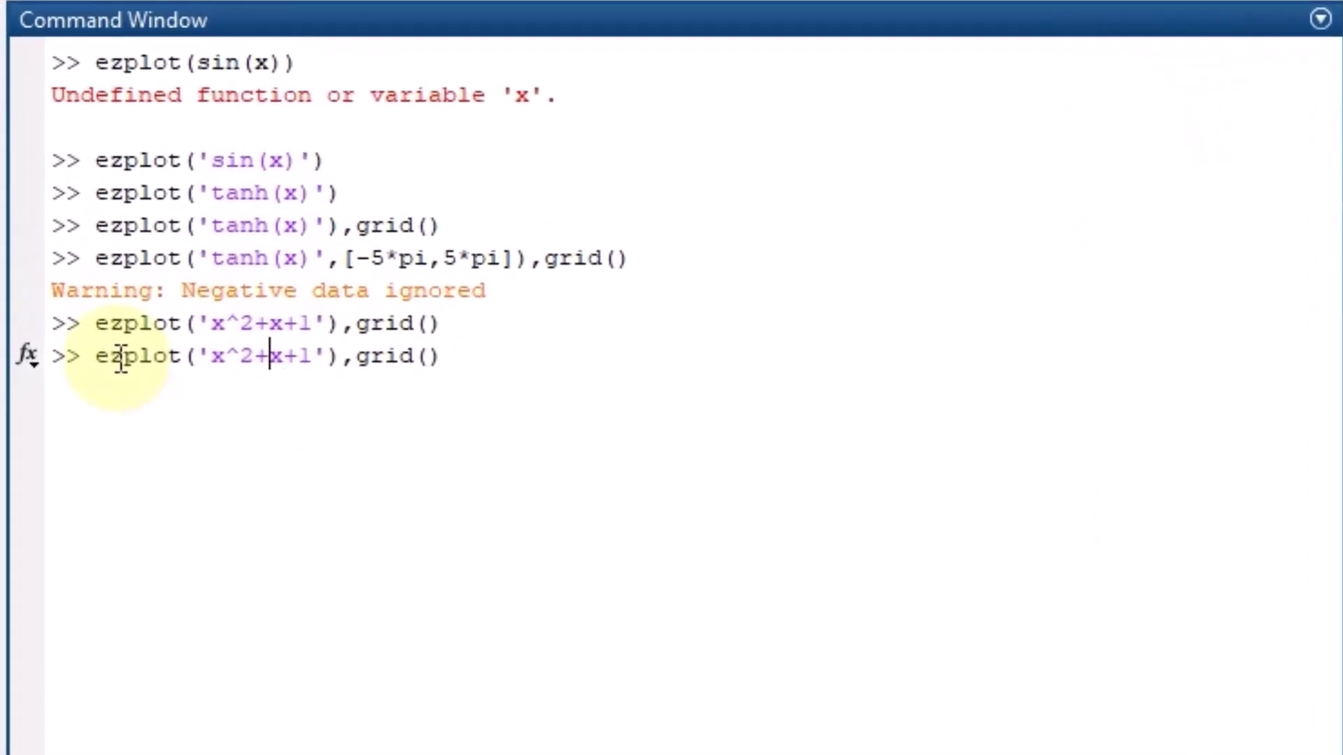
{"action": "key", "text": "Left"}
{"action": "key", "text": "BackSpace"}
{"action": "type", "text": "4"}
{"action": "key", "text": "Right"}
{"action": "key", "text": "Right"}
{"action": "type", "text": "^"}
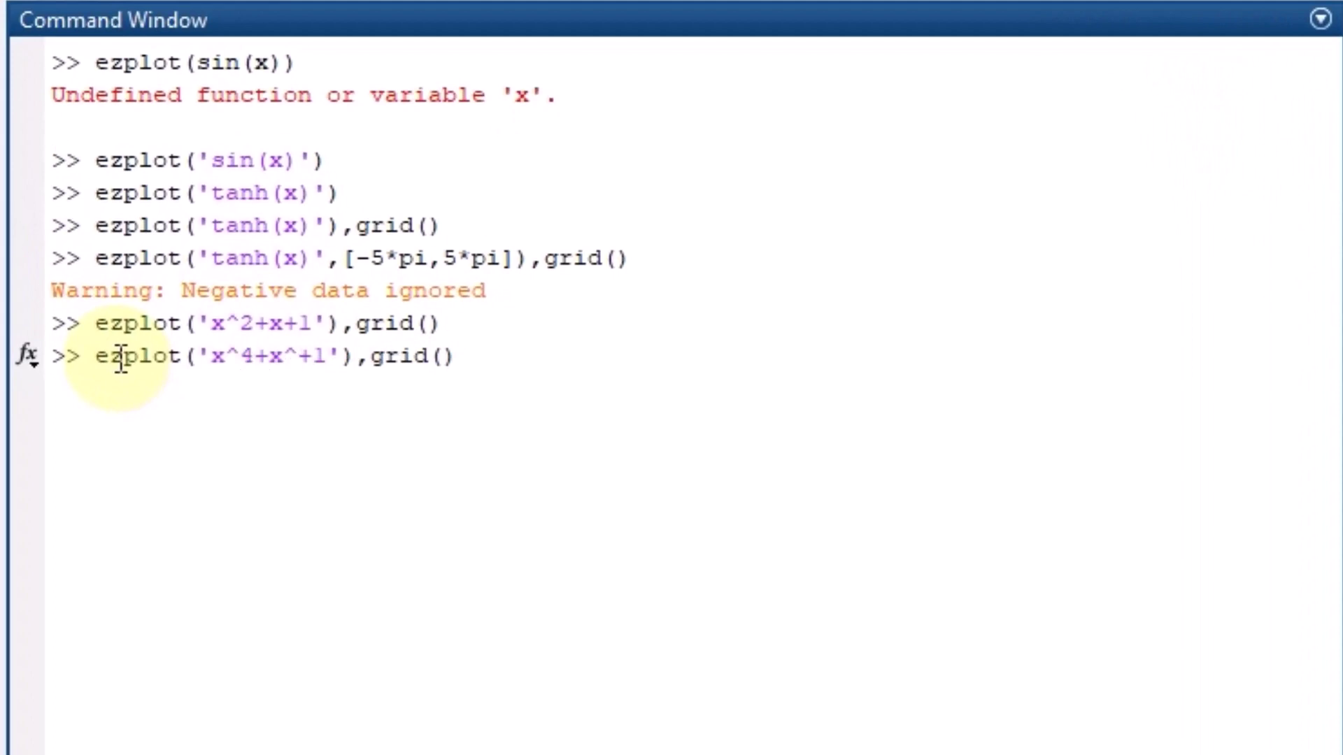
{"action": "type", "text": "2"}
{"action": "key", "text": "Return"}
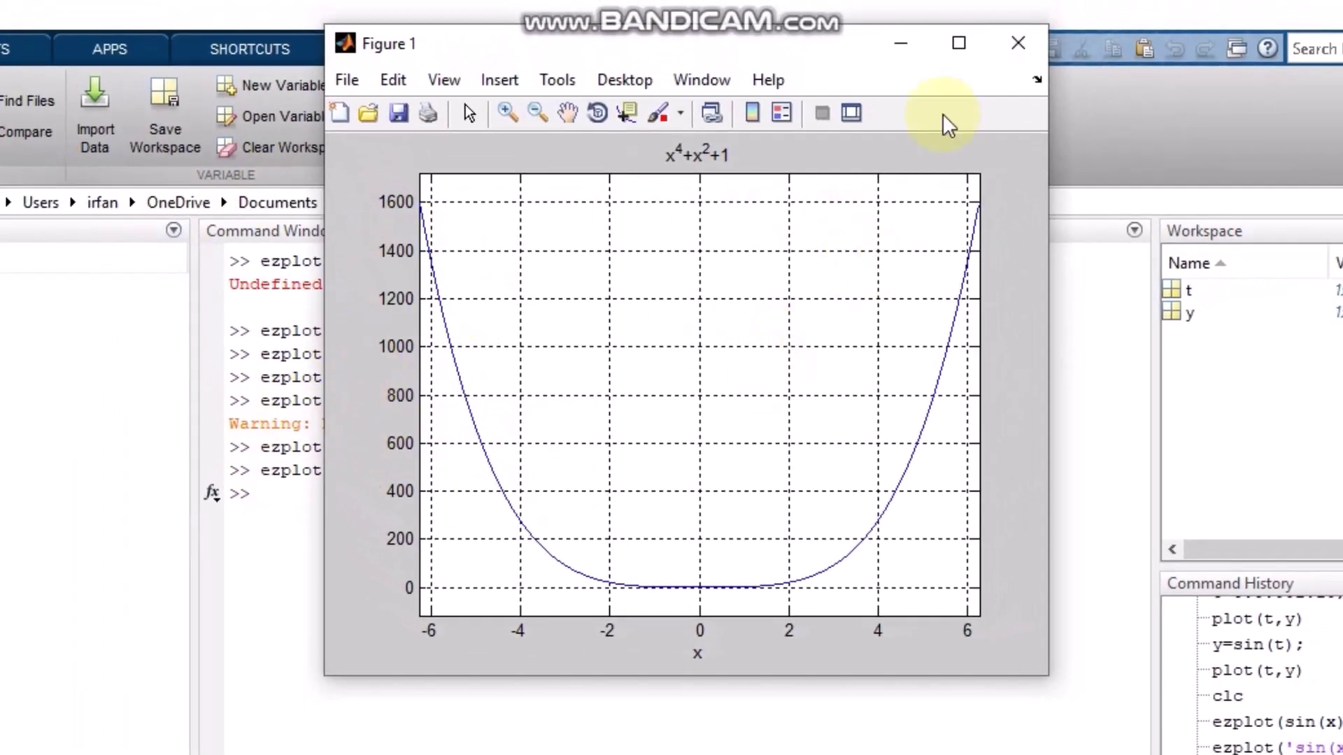
- Close the figure and run ezplot('x^5-x^3+x^2+1'),grid() from the recalled command
{"action": "left_click", "coordinate": [1019, 42]}
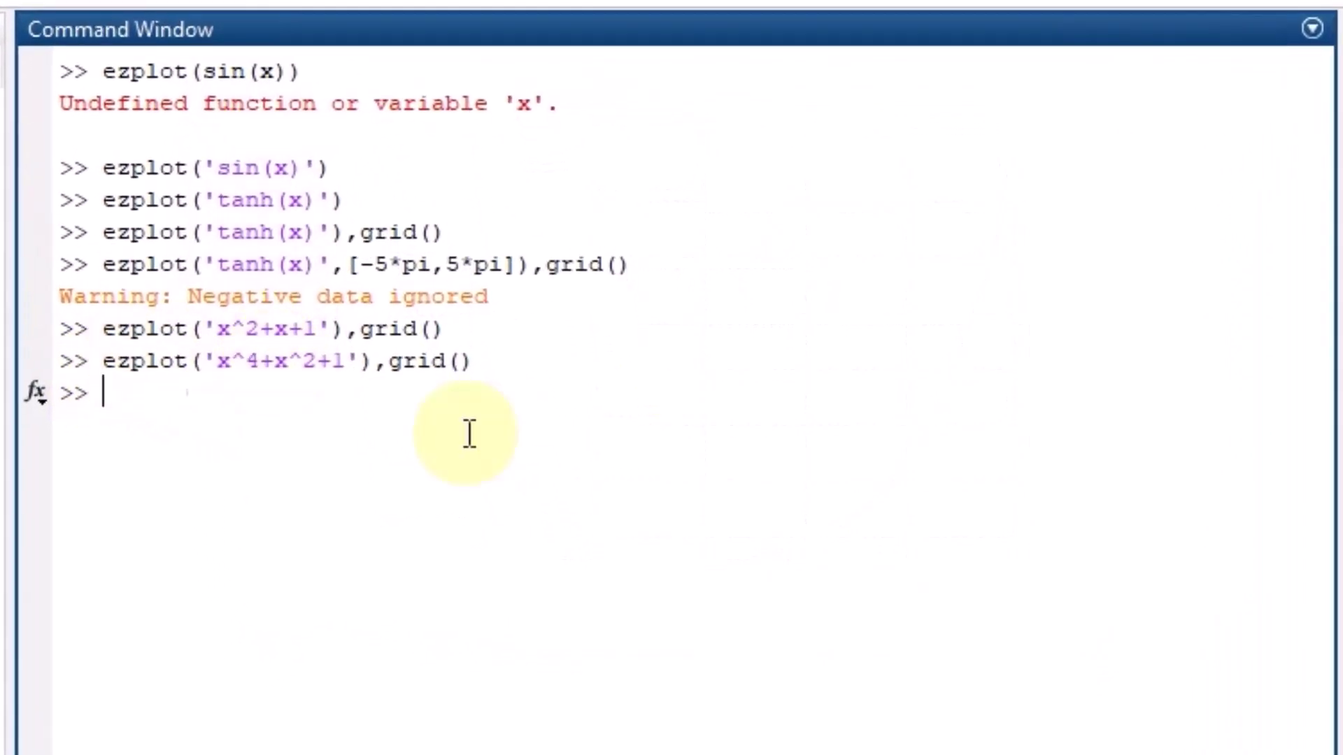
{"action": "key", "text": "Up"}
{"action": "key", "text": "Left"}
{"action": "key", "text": "Left"}
{"action": "key", "text": "Left"}
{"action": "key", "text": "Left"}
{"action": "key", "text": "Left"}
{"action": "key", "text": "Left"}
{"action": "key", "text": "Left"}
{"action": "key", "text": "Left"}
{"action": "key", "text": "Left"}
{"action": "key", "text": "Left"}
{"action": "key", "text": "Left"}
{"action": "key", "text": "Left"}
{"action": "key", "text": "Left"}
{"action": "key", "text": "Left"}
{"action": "key", "text": "Left"}
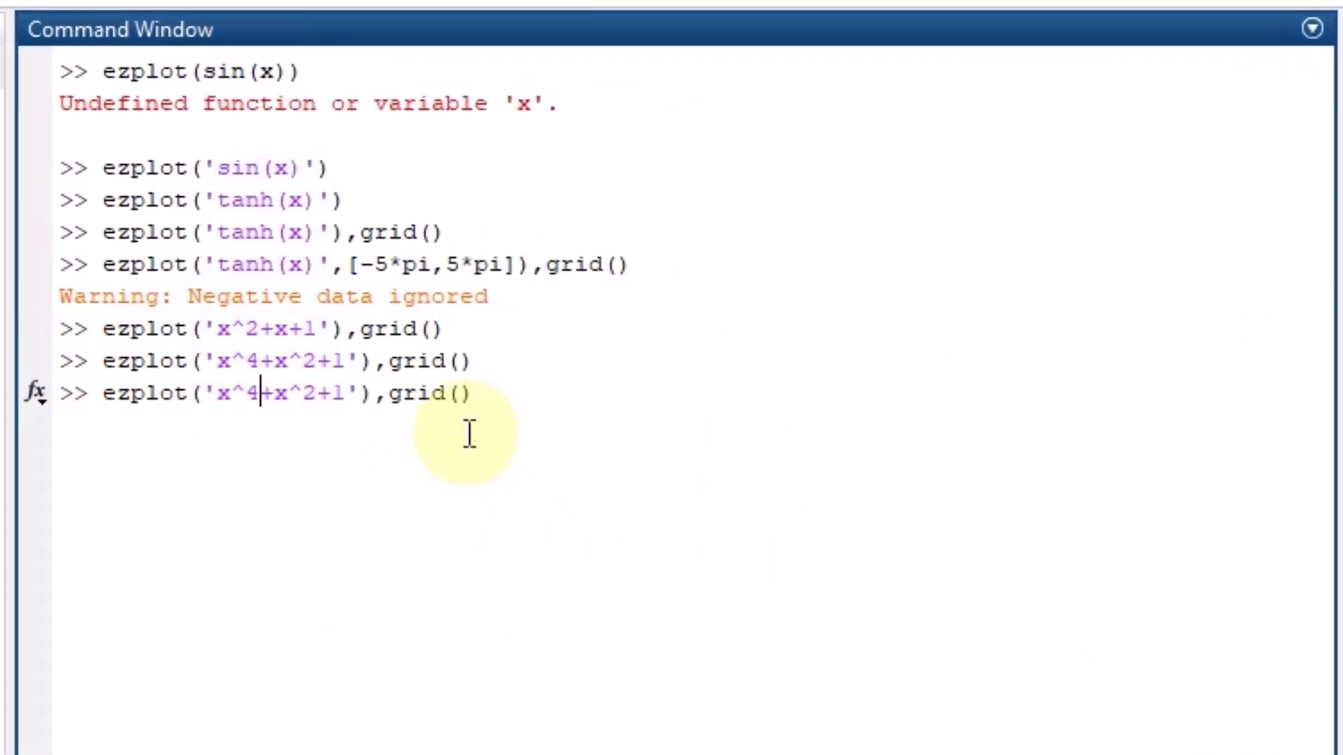
{"action": "key", "text": "BackSpace"}
{"action": "type", "text": "3"}
{"action": "key", "text": "Left"}
{"action": "key", "text": "Left"}
{"action": "key", "text": "Left"}
{"action": "type", "text": "x^"}
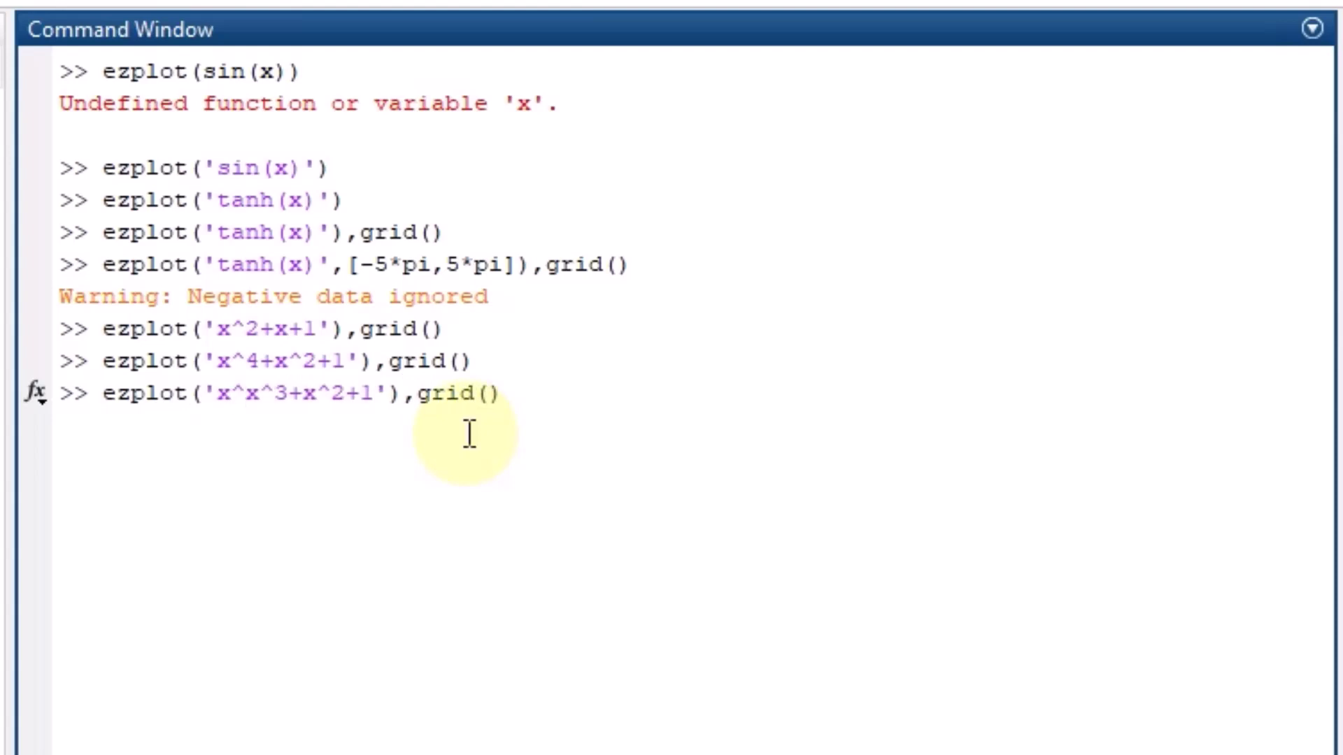
{"action": "type", "text": "5-"}
{"action": "key", "text": "Return"}
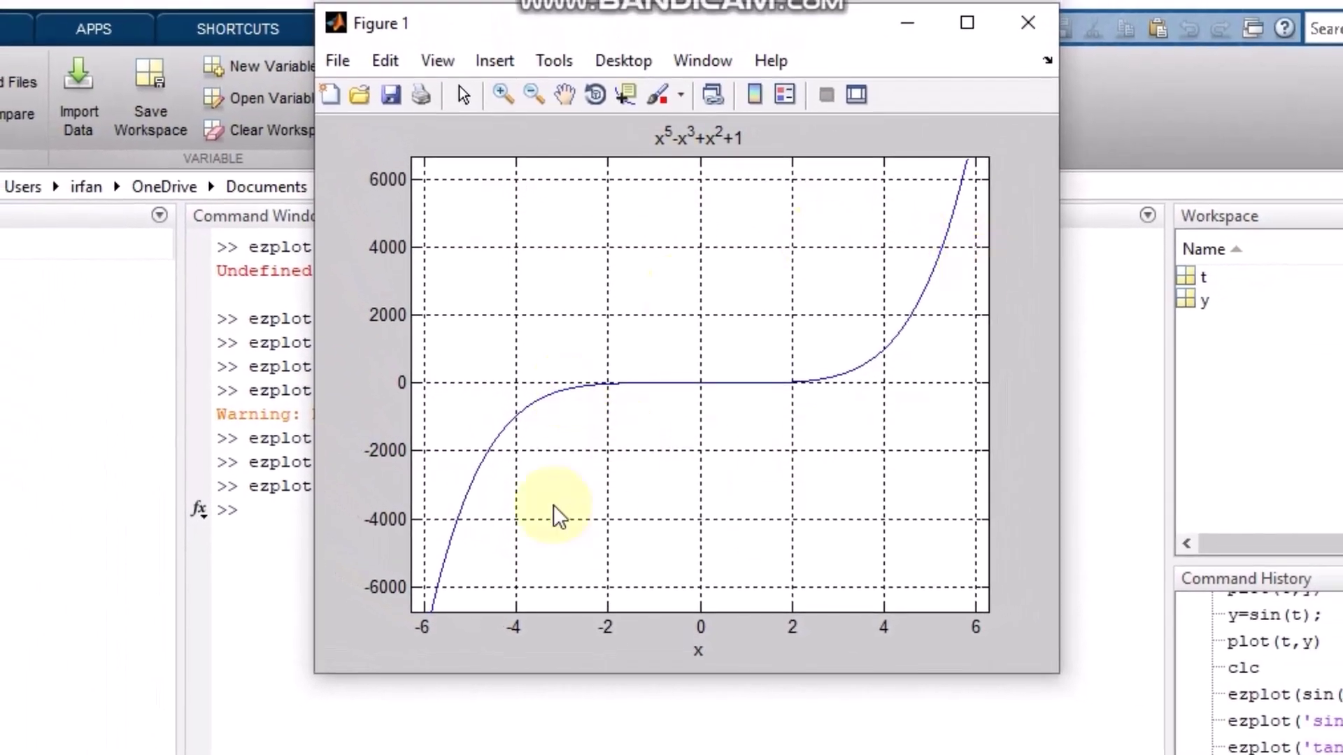